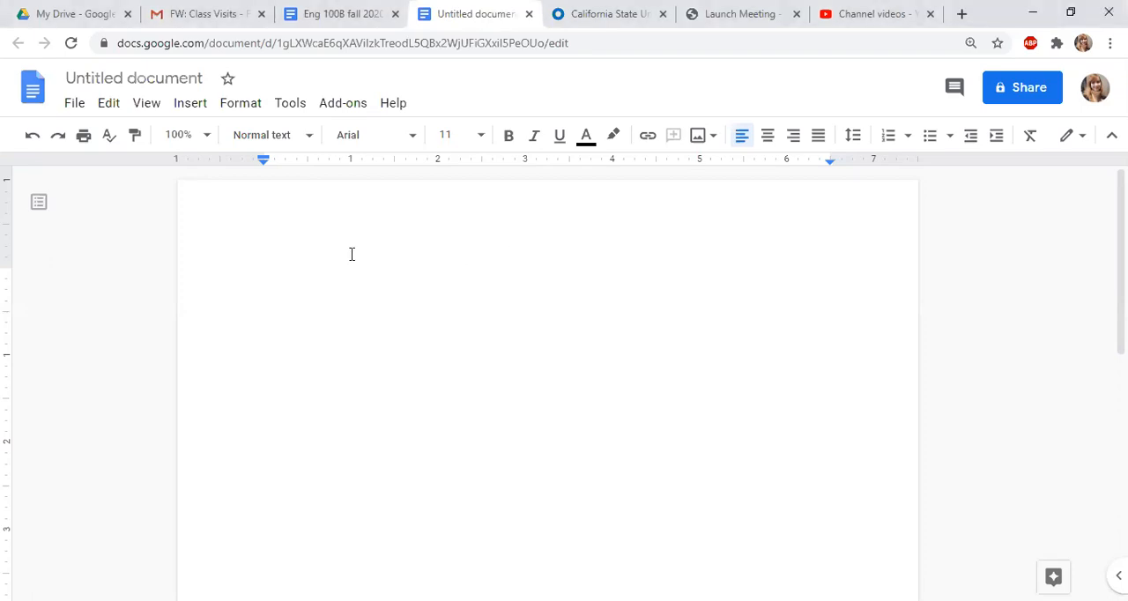
Set double line spacing and enter four heading lines: Your Name, the professor's title and name, English 100B, and 8 September 2020
left_click(851, 137)
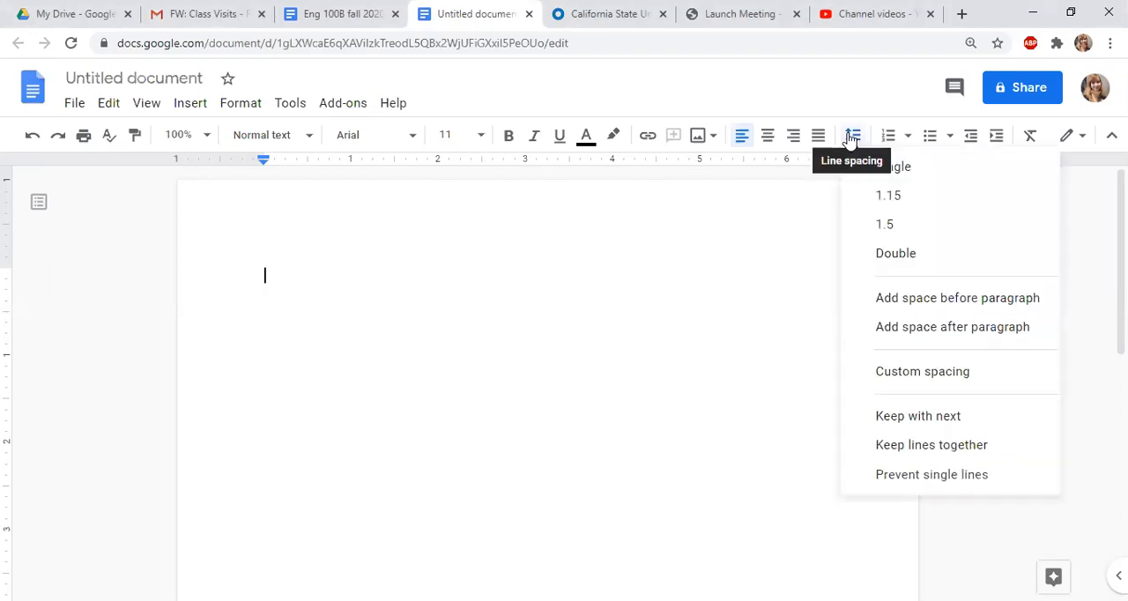
left_click(892, 253)
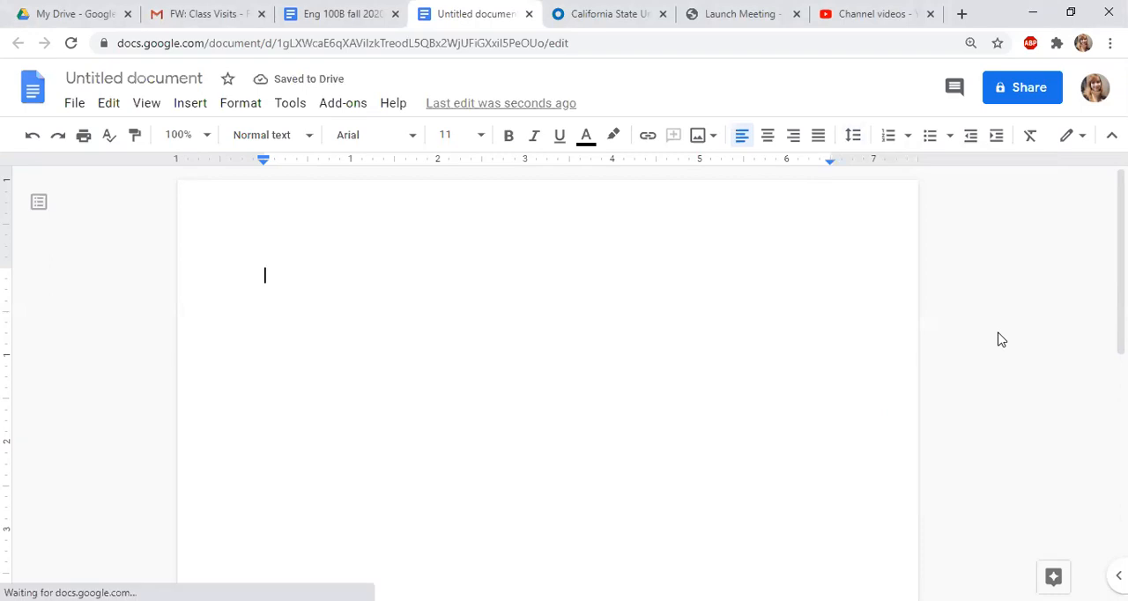
type("Your Name")
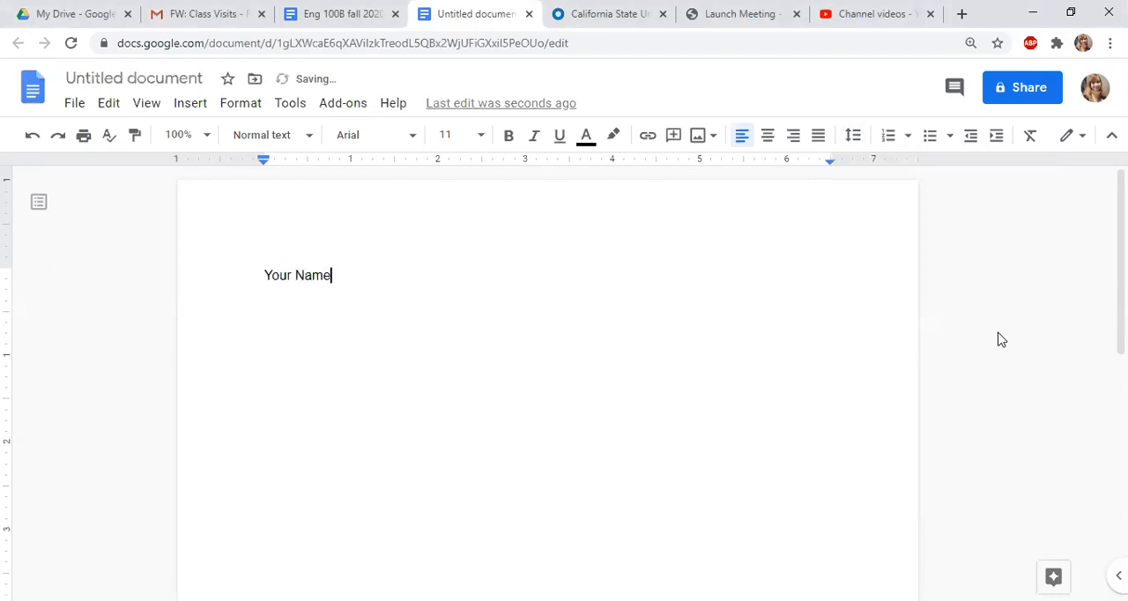
key("Return")
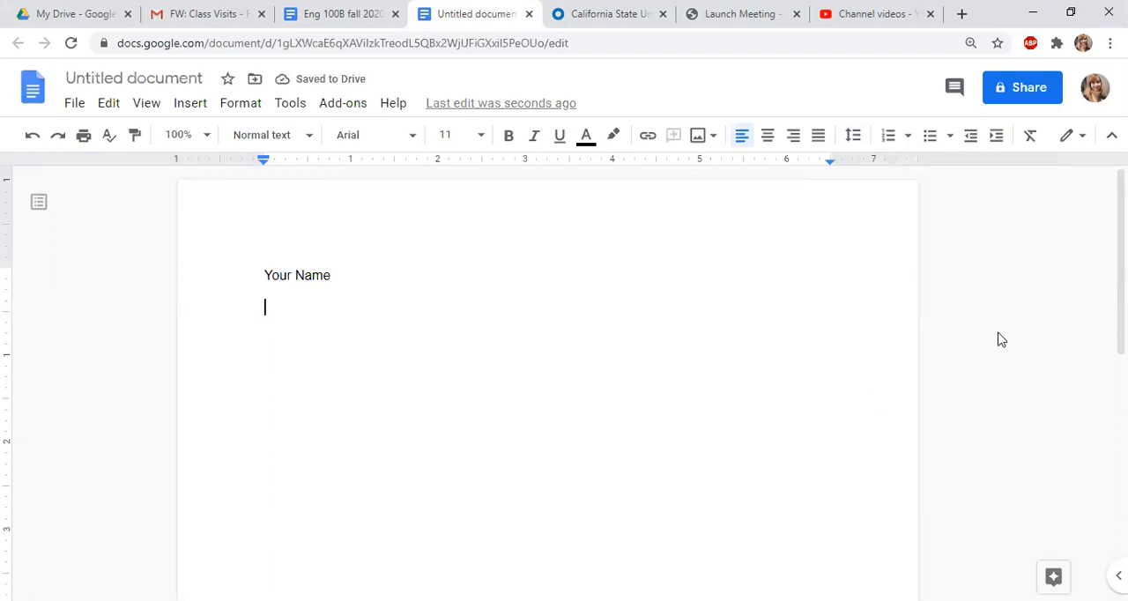
type("Prof. Bullard")
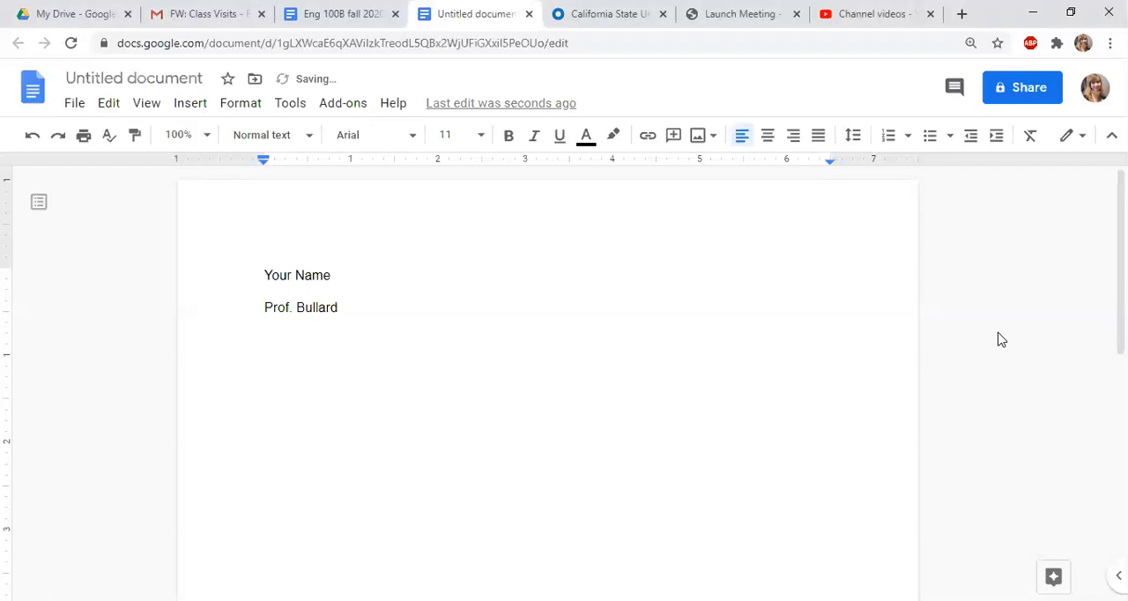
key("Return")
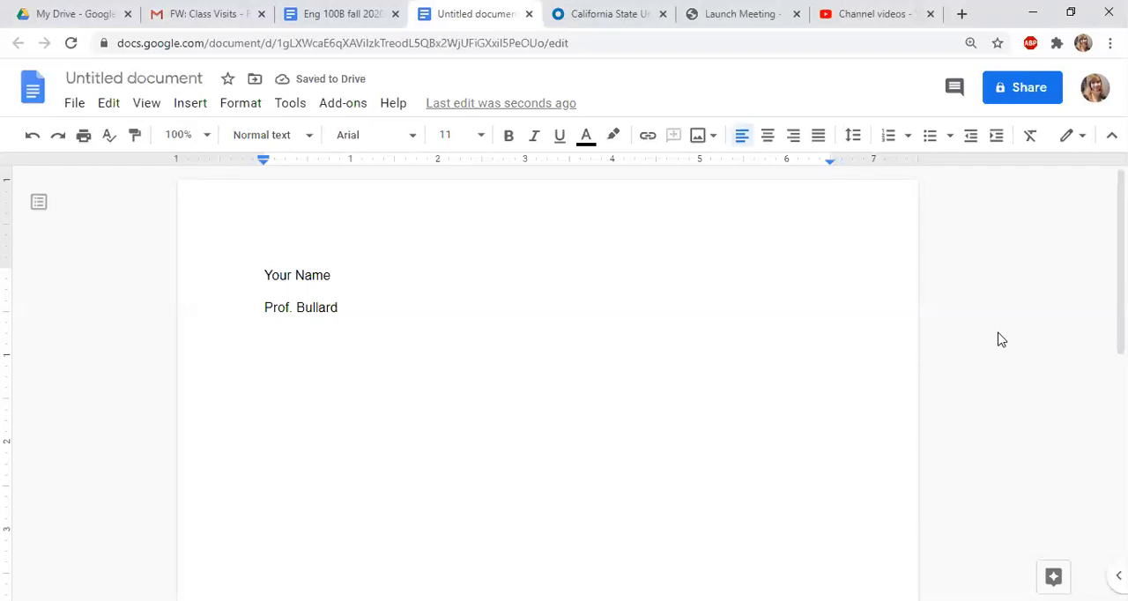
type("English 100B")
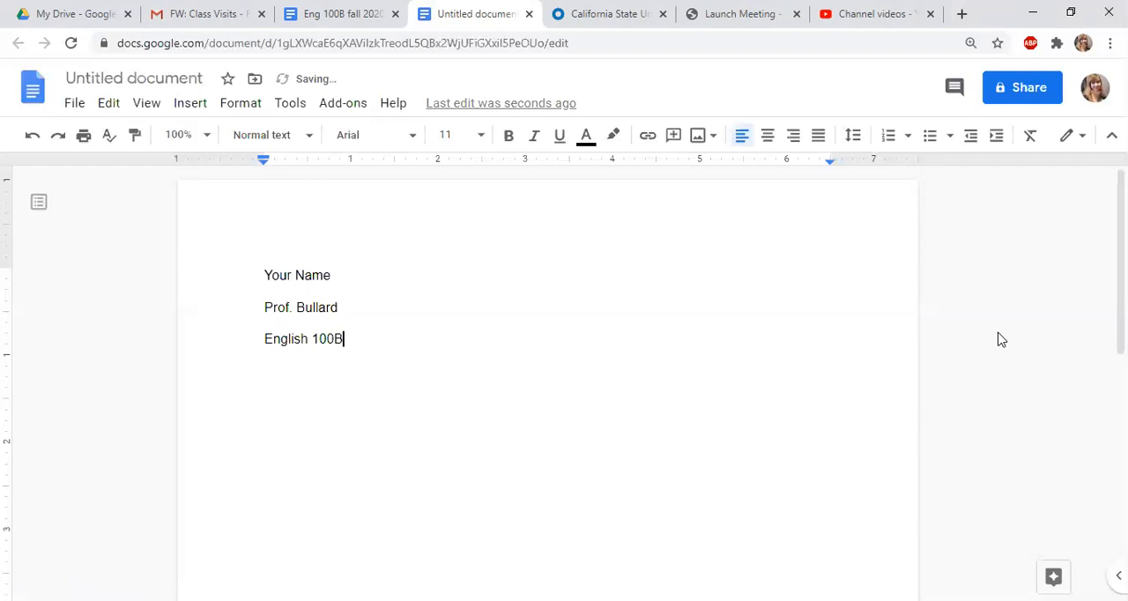
key("Return")
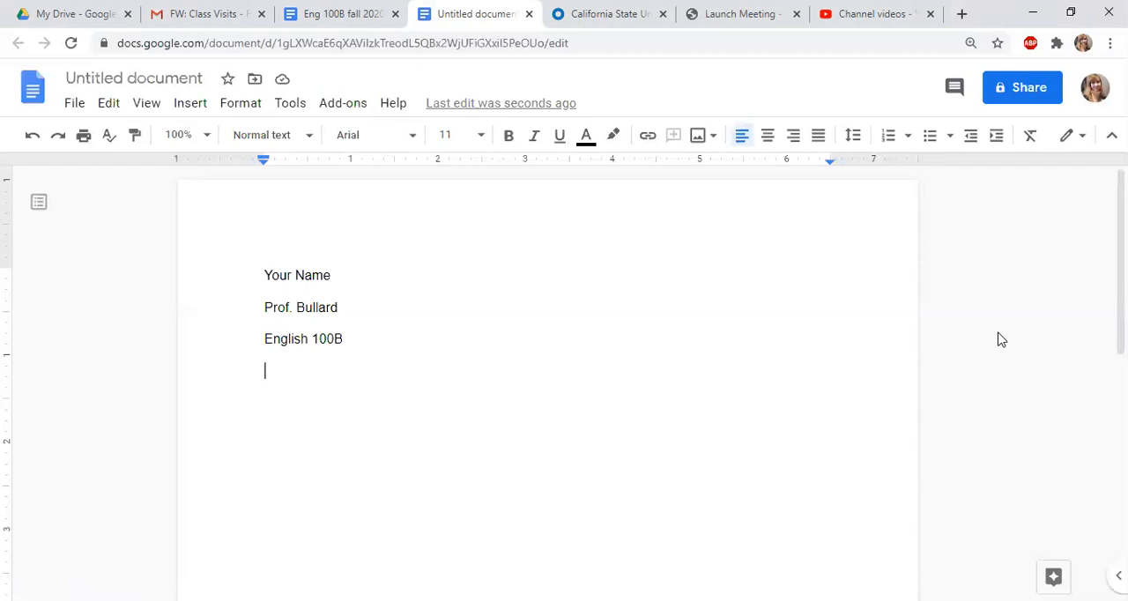
type("8 September 2020")
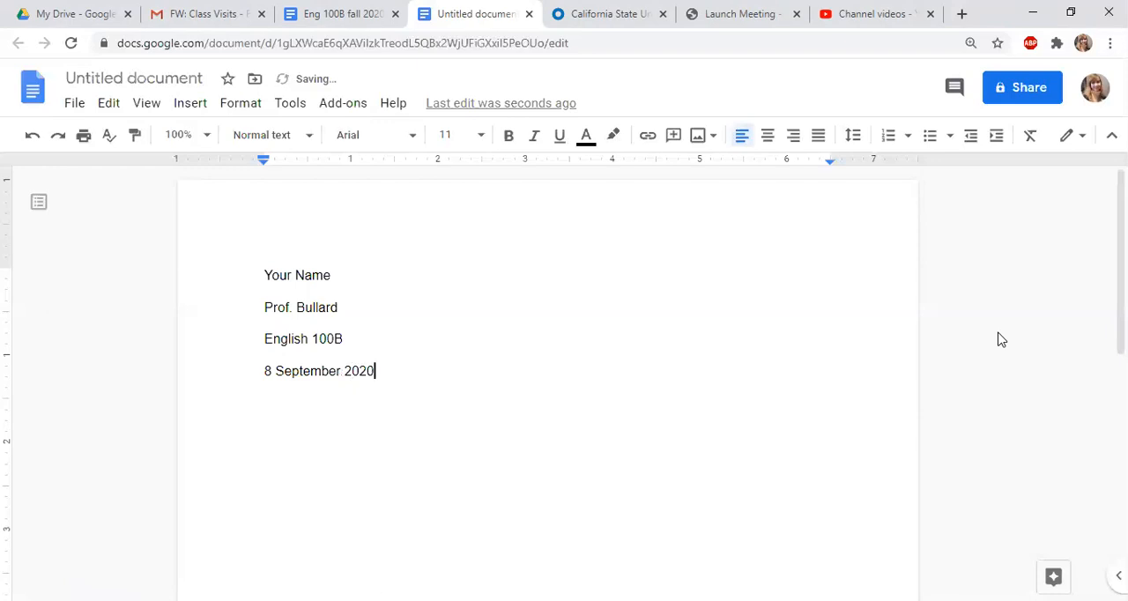
Change the day in the heading's date line to 20
key("Left")
key("Left")
key("Left")
key("Left")
key("Left")
key("Left")
key("Left")
key("Left")
key("Left")
key("Left")
key("Left")
key("Left")
key("Left")
key("Left")
key("Left")
key("BackSpace")
type("20")
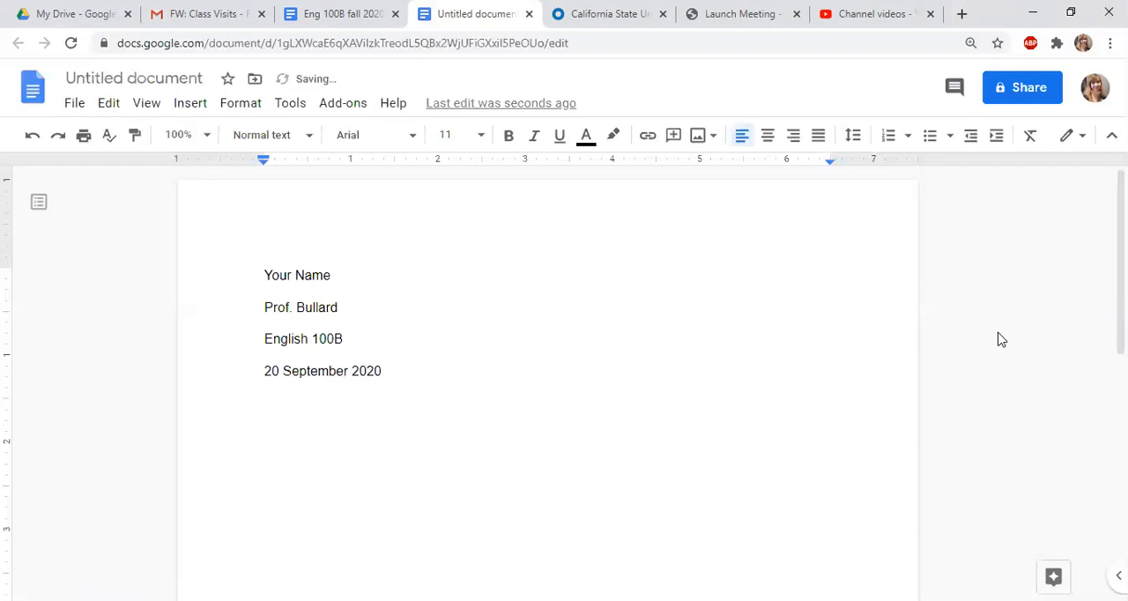
Add a centered line below the date reading "Essay Title"
key("Right")
key("Right")
key("Right")
key("Right")
key("Right")
key("Right")
key("Right")
key("Right")
key("Right")
key("Right")
key("Right")
key("Right")
key("Right")
key("Right")
key("Right")
key("Return")
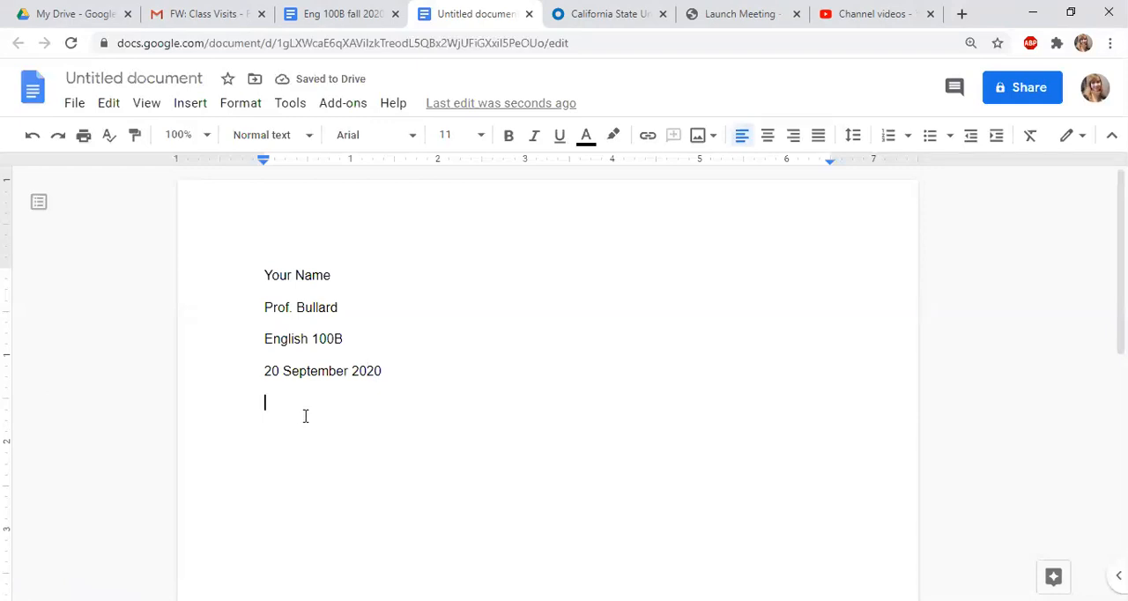
left_click(768, 138)
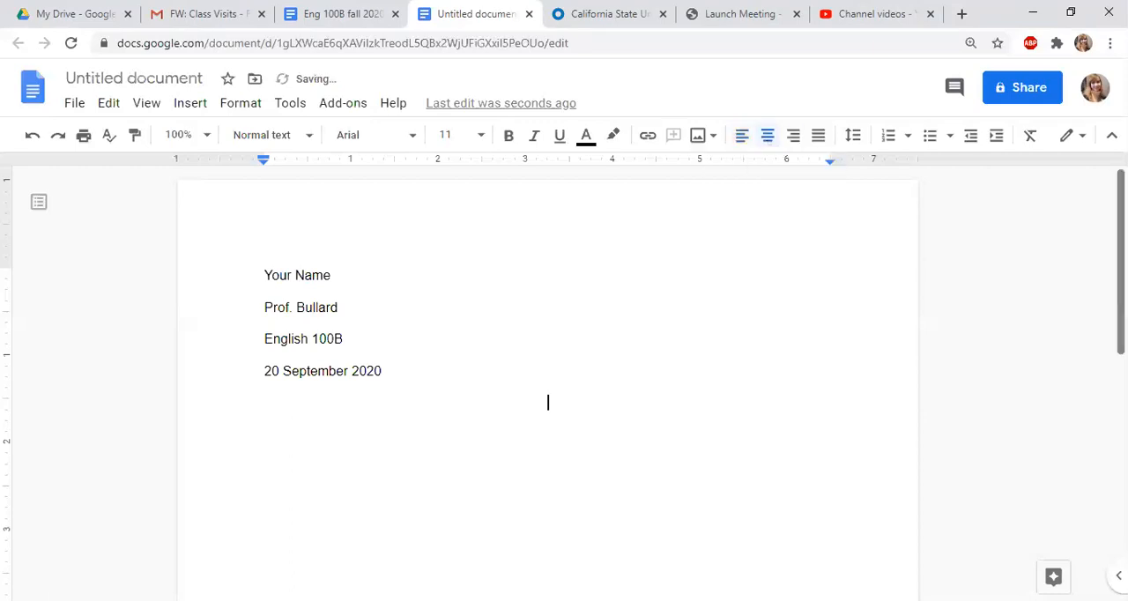
type("E")
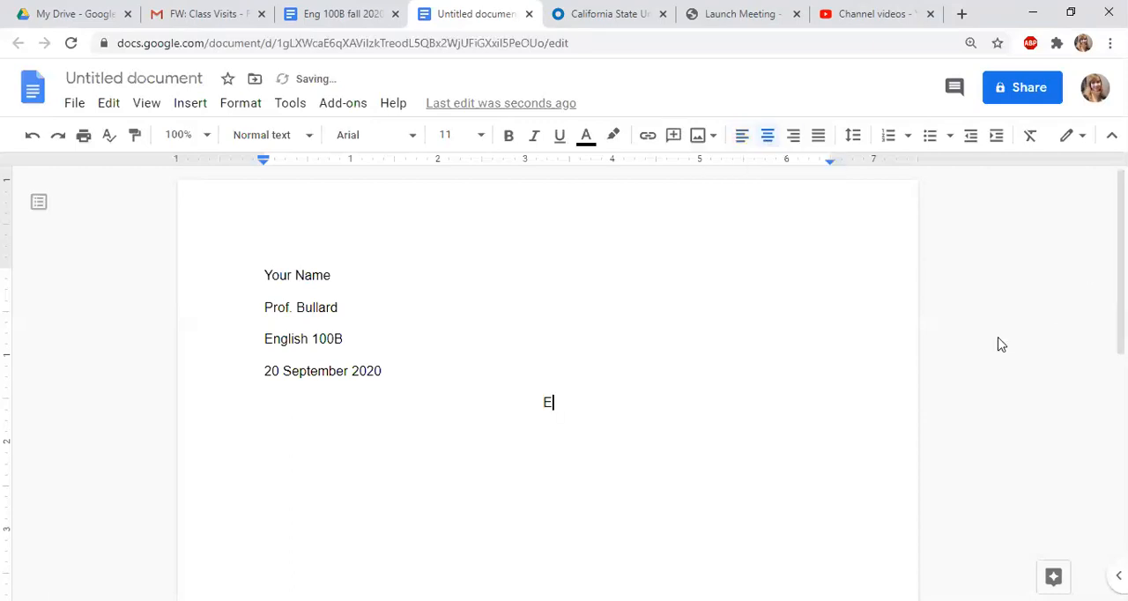
type("ssay Title")
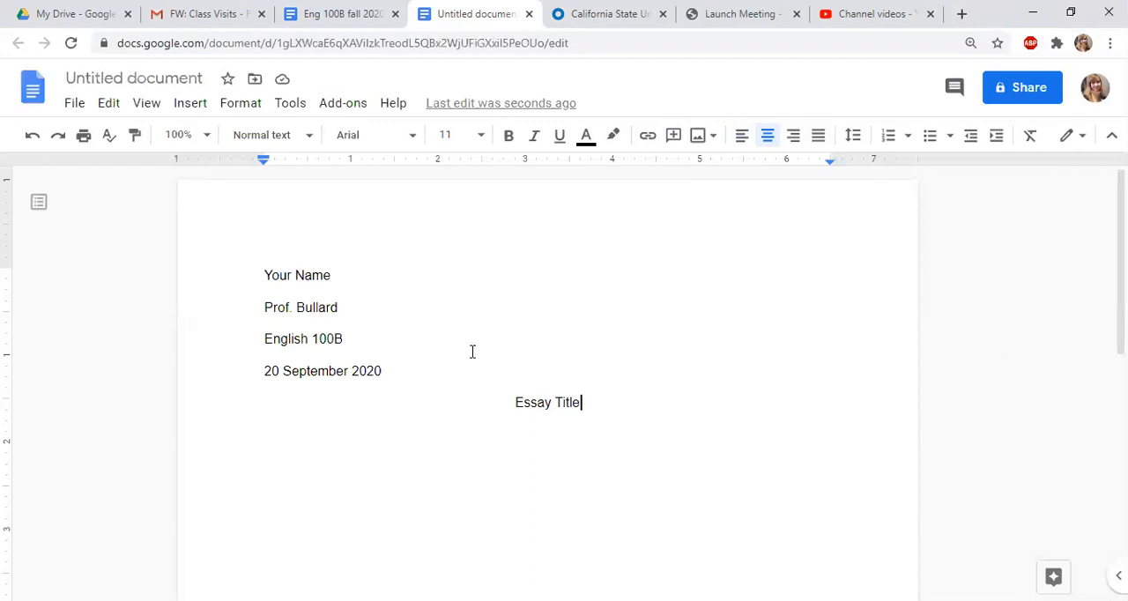
Insert header page numbers on every page starting with the first, and put the writer's last name and a space before the number
left_click(167, 108)
mouse_move(201, 107)
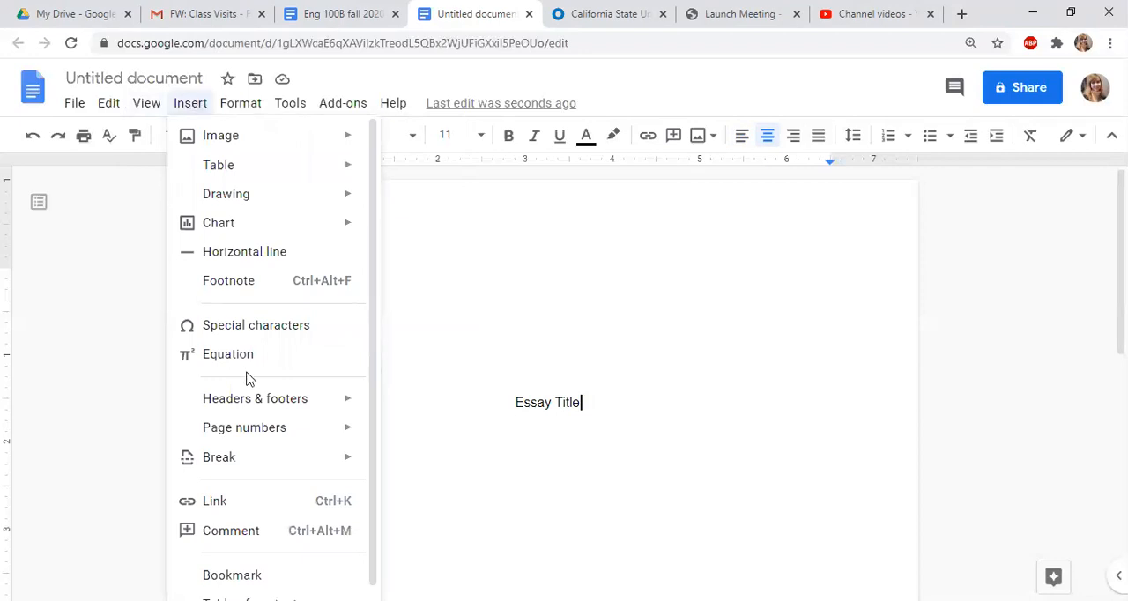
mouse_move(251, 403)
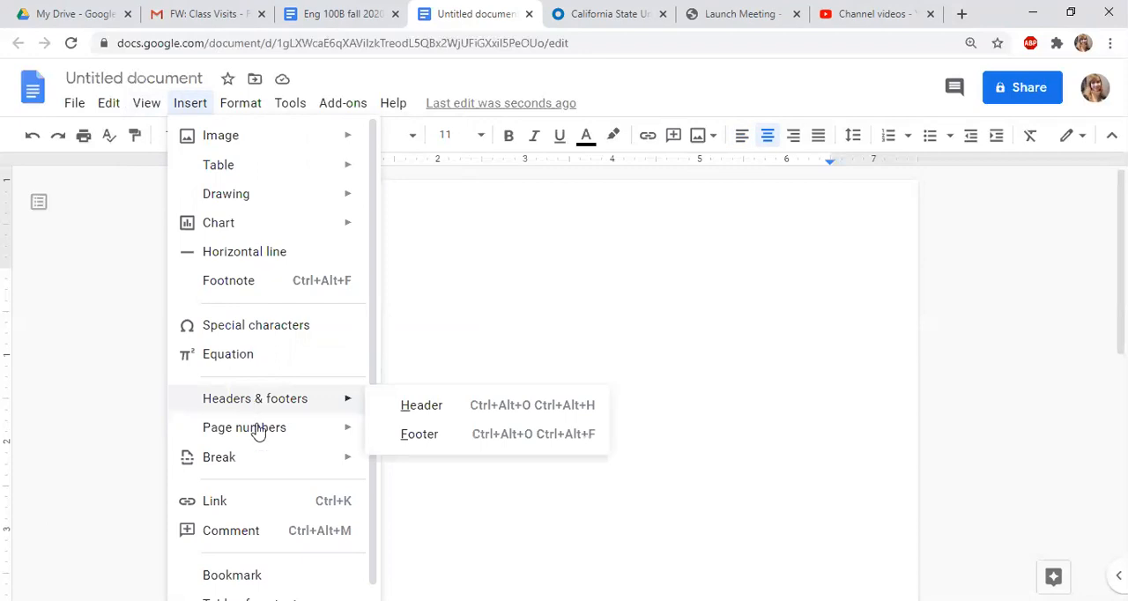
mouse_move(257, 431)
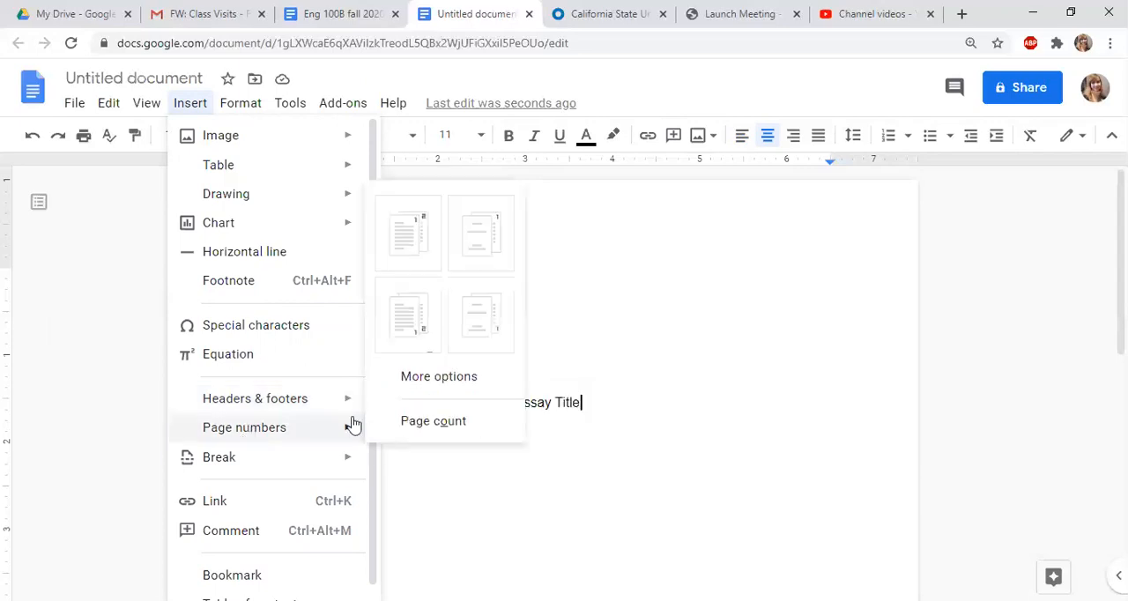
left_click(407, 232)
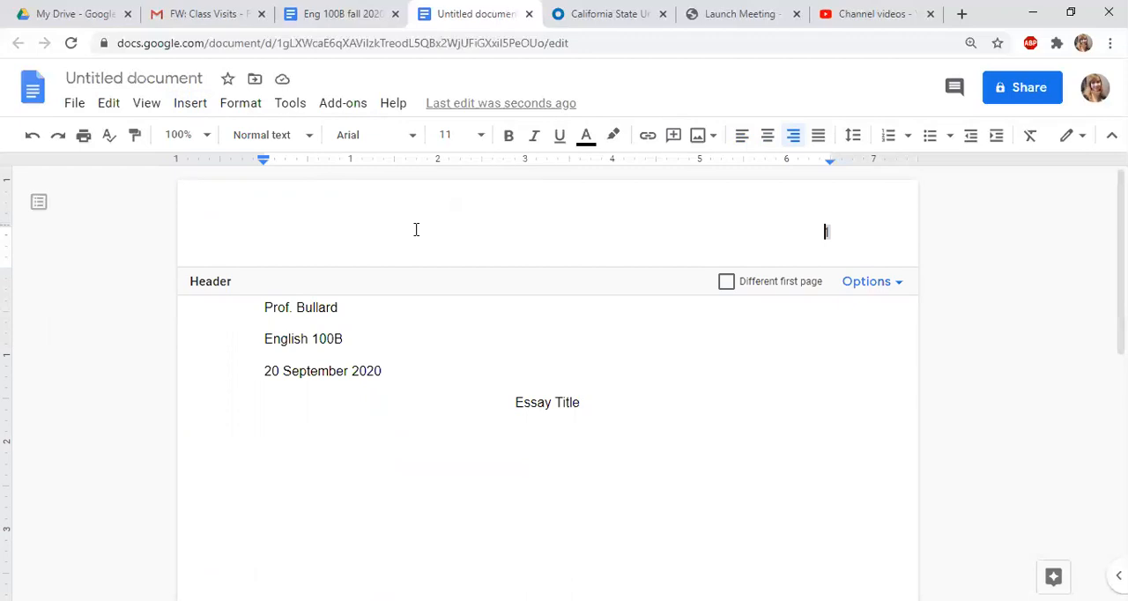
type("Bullard")
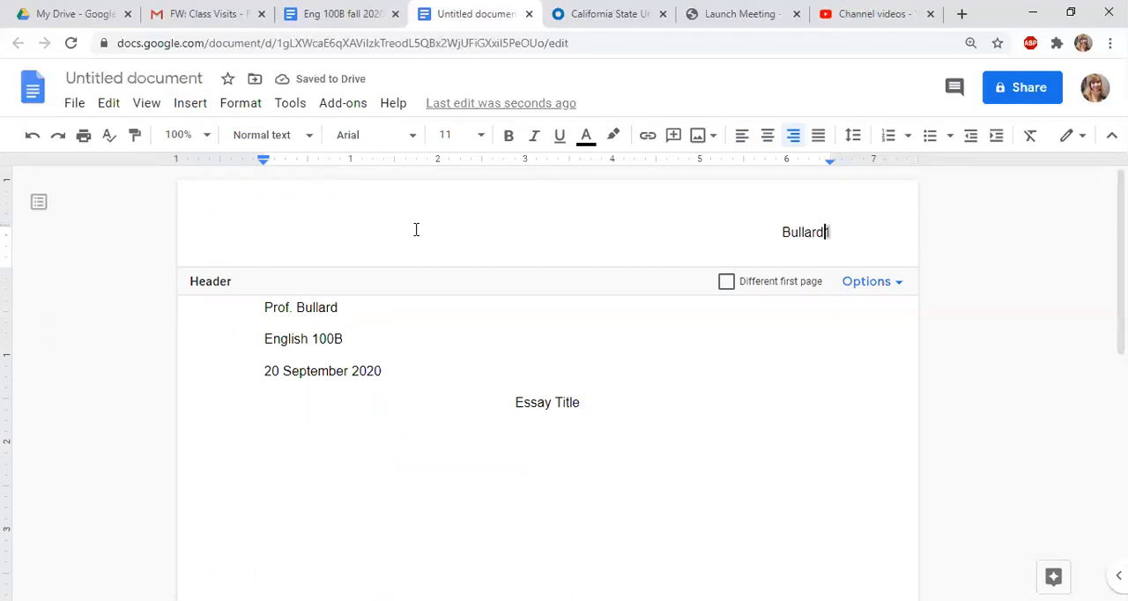
left_click(1002, 313)
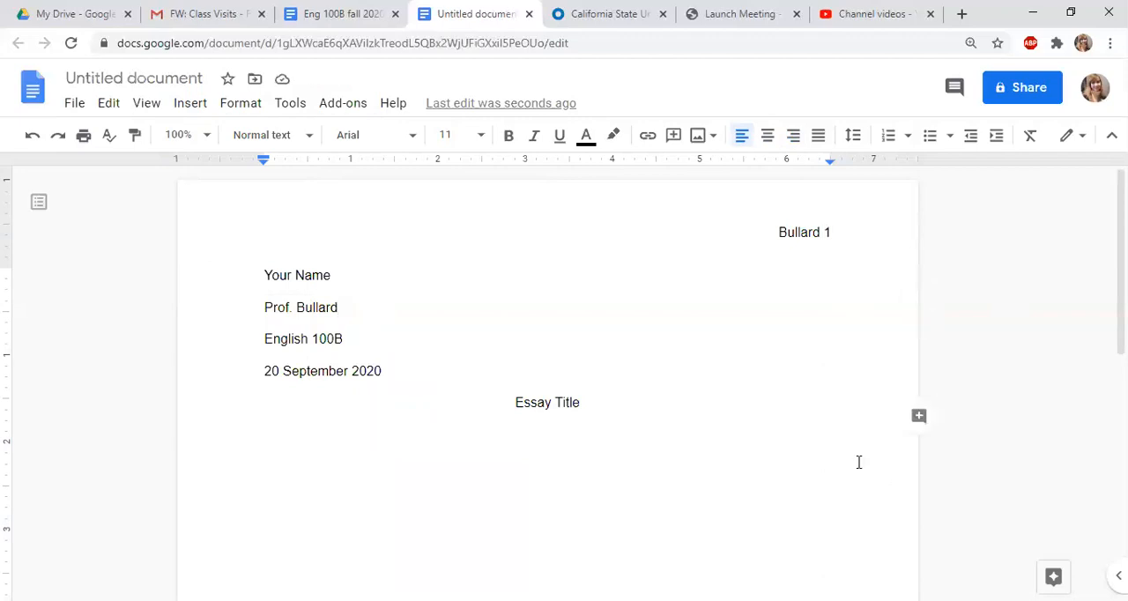
scroll(858, 462, "down", 1)
scroll(858, 462, "down", 1)
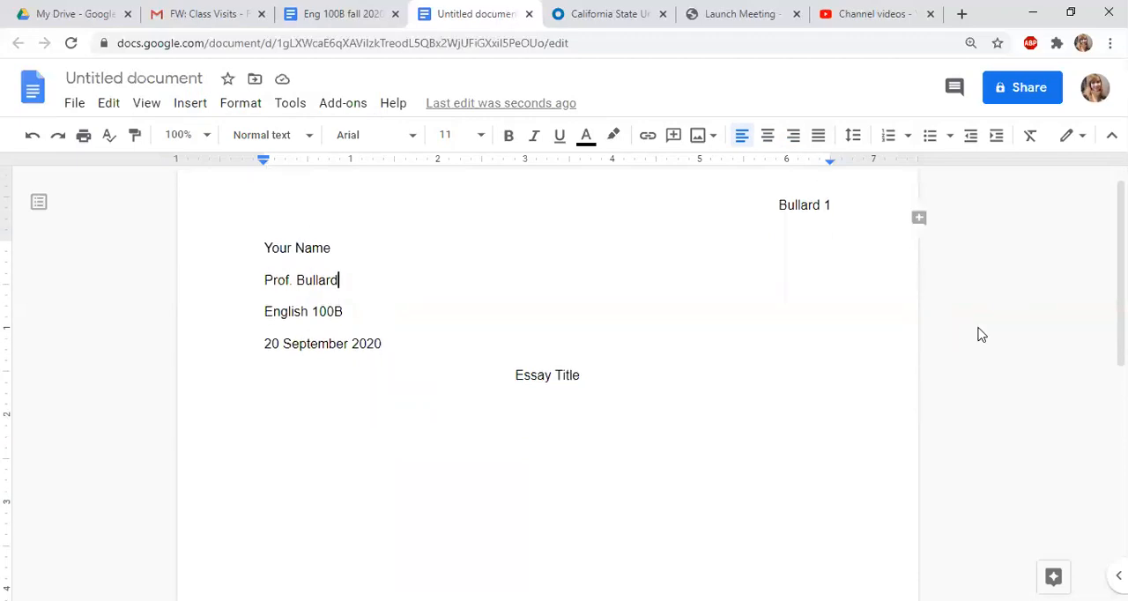
scroll(1063, 340, "up", 1)
scroll(1062, 340, "up", 1)
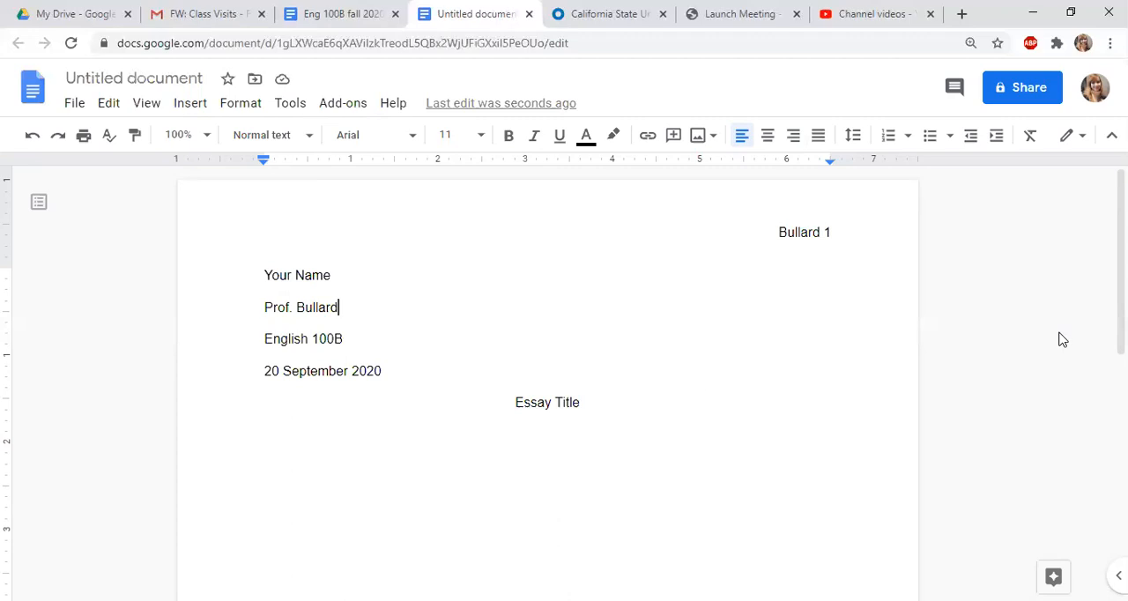
Start a left-aligned, tab-indented paragraph below the essay title with the text "Introduction here."
left_click(635, 414)
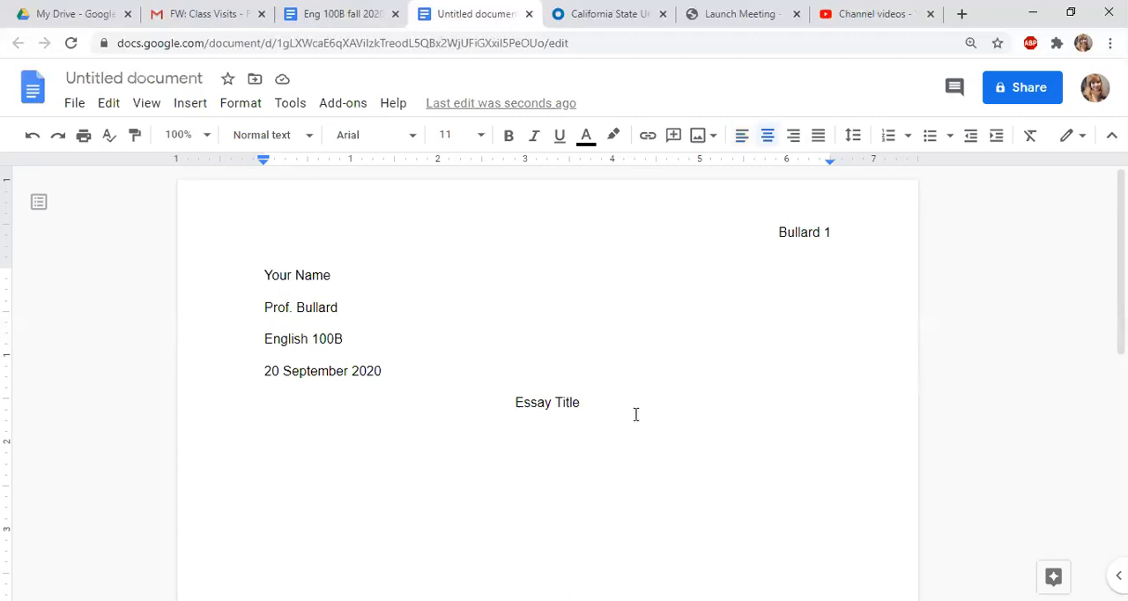
key("Return")
scroll(863, 247, "down", 1)
left_click(742, 135)
scroll(1064, 364, "down", 2)
key("Tab")
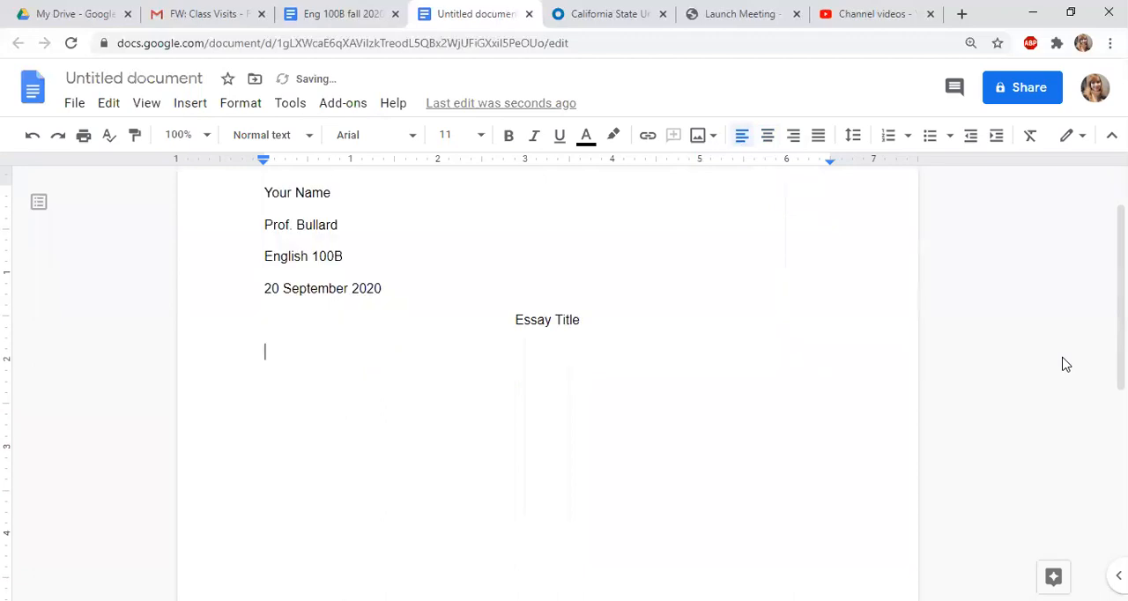
type("Introduction here.")
Remove the indent in front of the introduction text and indent the paragraph's first line again
left_click(307, 352)
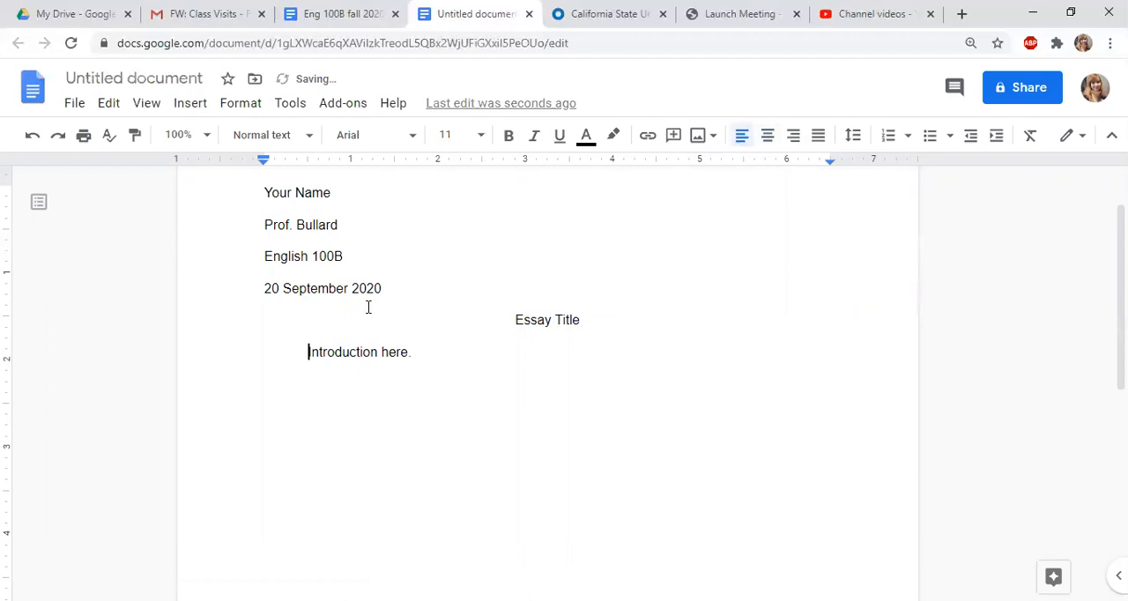
key("BackSpace")
key("Tab")
Begin a second sentence at the end of the introduction paragraph with the author's name "Chimamanda Adichie"
left_click(418, 352)
mouse_move(917, 287)
scroll(1057, 290, "down", 1)
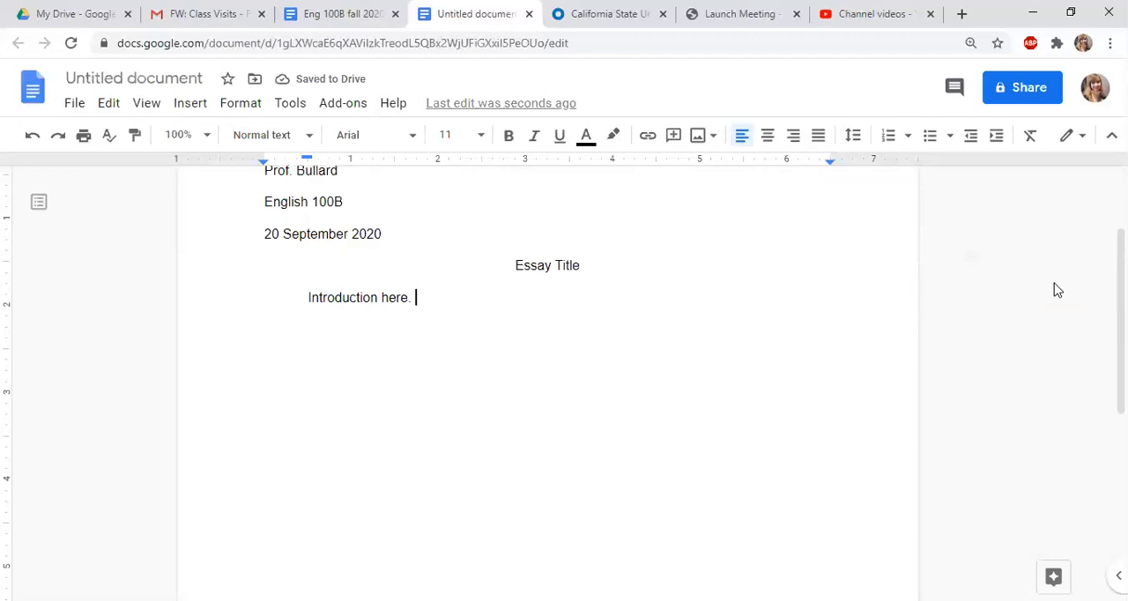
type("Chima")
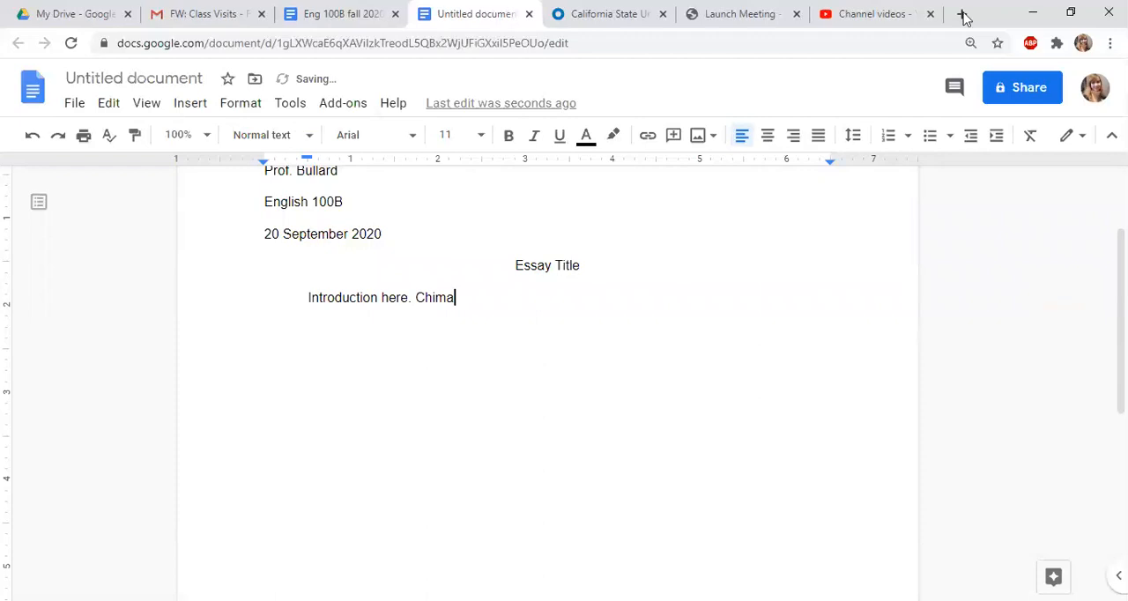
type("m")
type("anda Adhich")
key("BackSpace")
key("BackSpace")
key("BackSpace")
key("BackSpace")
type("ichie")
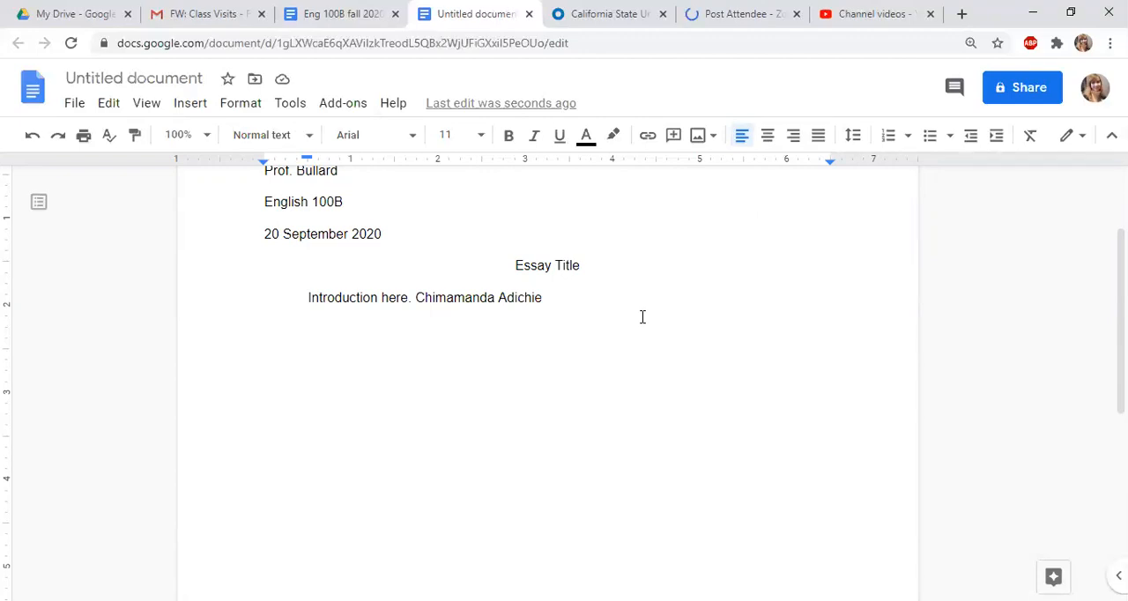
Make the author's name possessive and continue the sentence with TedTalk, “The danger of a single story
key("BackSpace")
type("'s ")
type("Ted")
type("Talk, \"")
type("T")
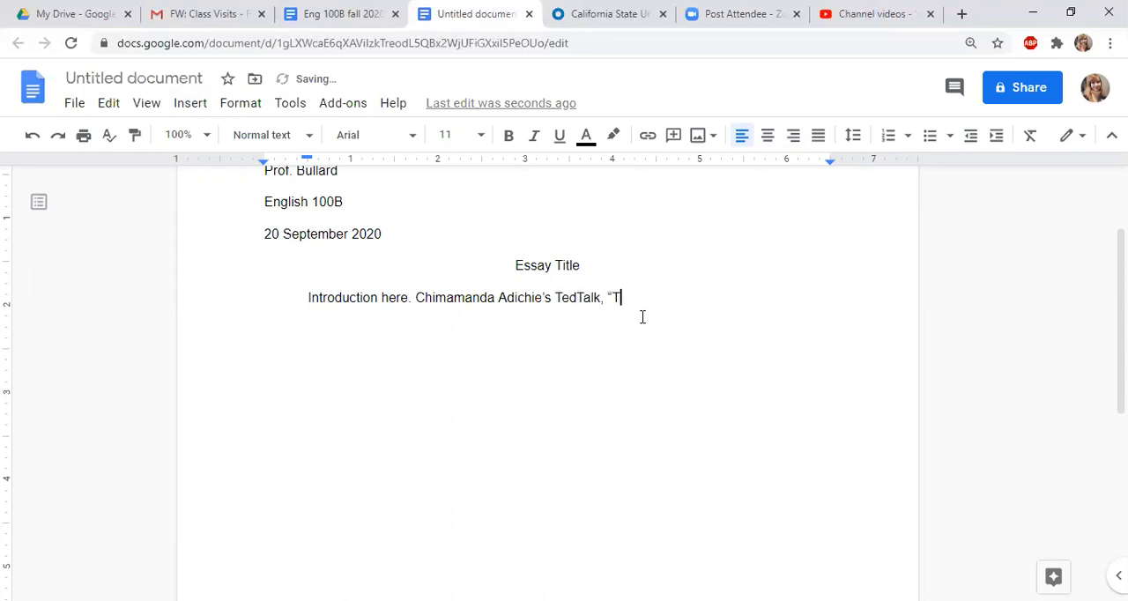
type("he danger of a ")
type("single story")
type(",\" i")
type("ntro")
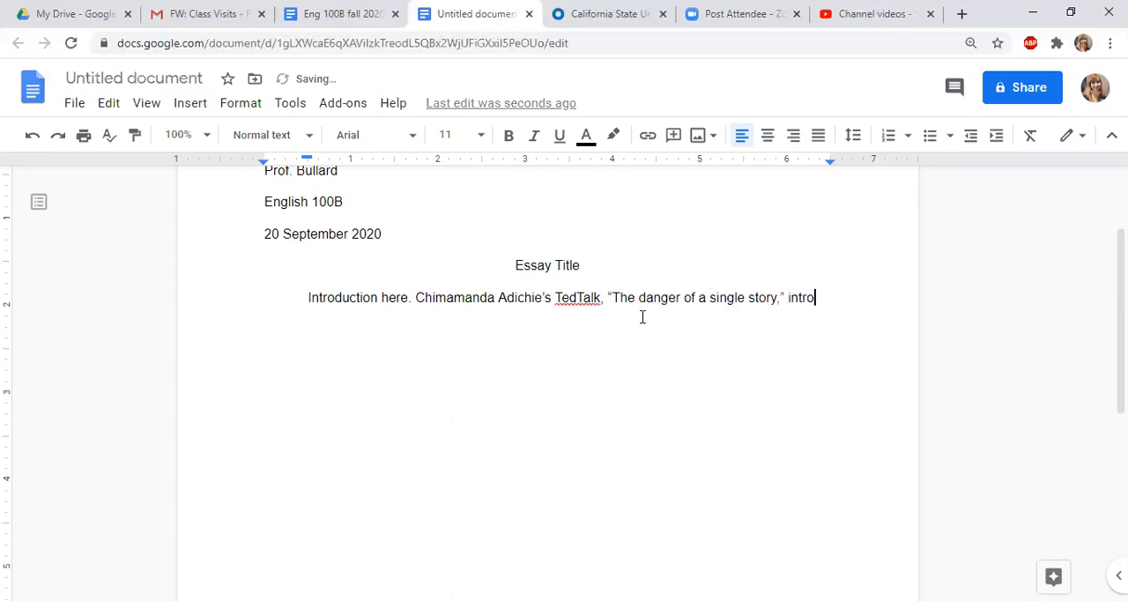
type("duces the ideas")
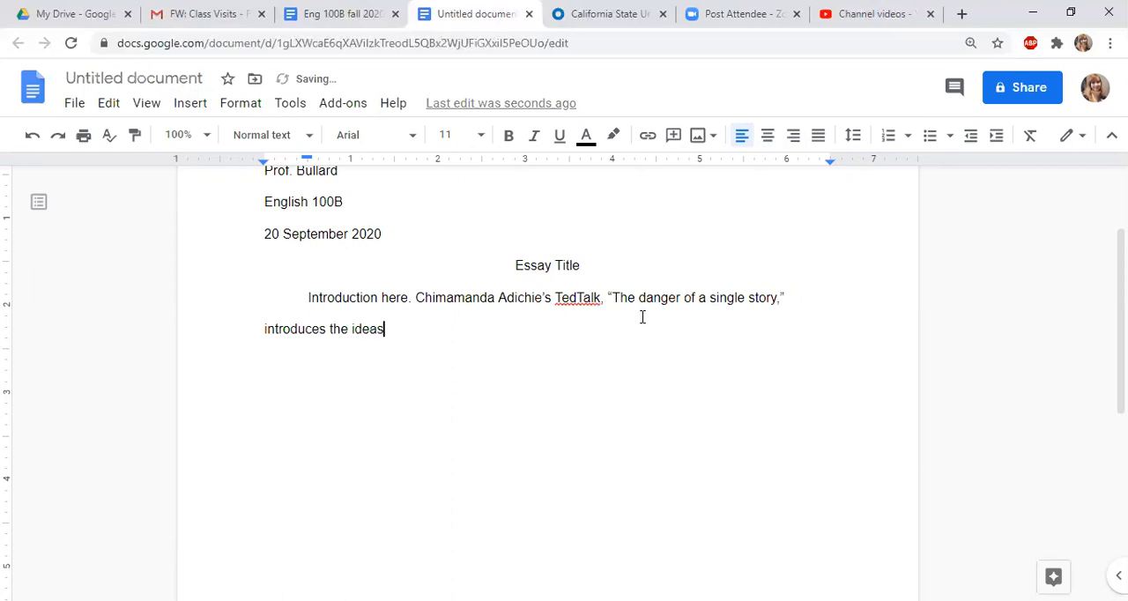
type(" of ")
type("_")
type("__________________________________")
End the sentence after the blank and start another with "Adichie asserts that" and an opening quotation mark
type("Ad")
type("ichie as")
type("serts th")
type("at")
type(" \"")
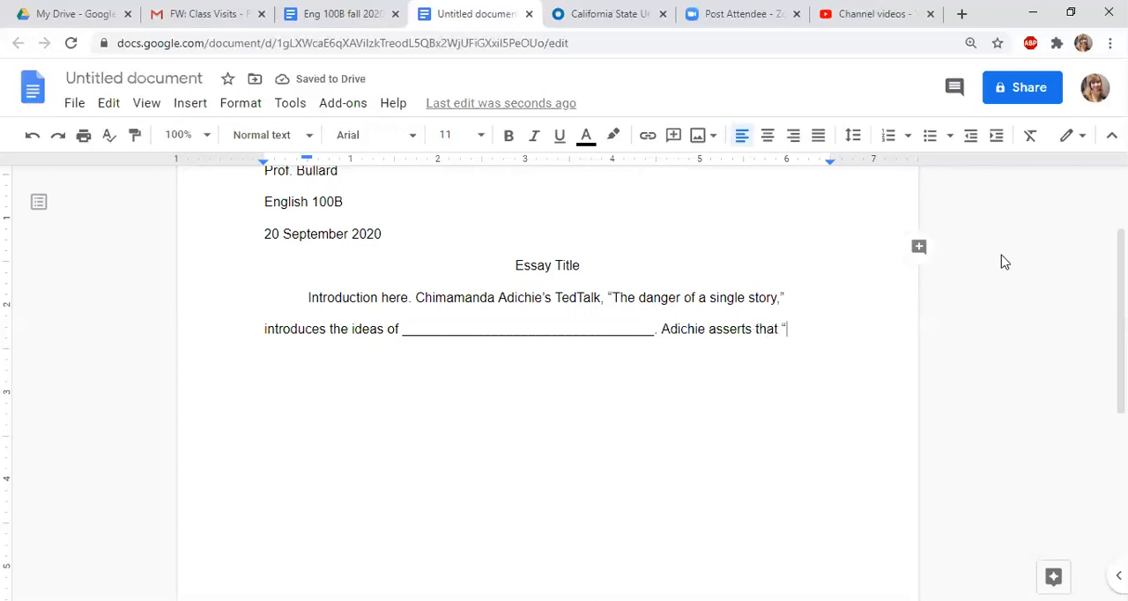
type("inpute q")
Fill in the quotation placeholder "input quotation here word-for-word" and close it with a quotation mark
key("BackSpace")
key("BackSpace")
key("BackSpace")
key("BackSpace")
key("BackSpace")
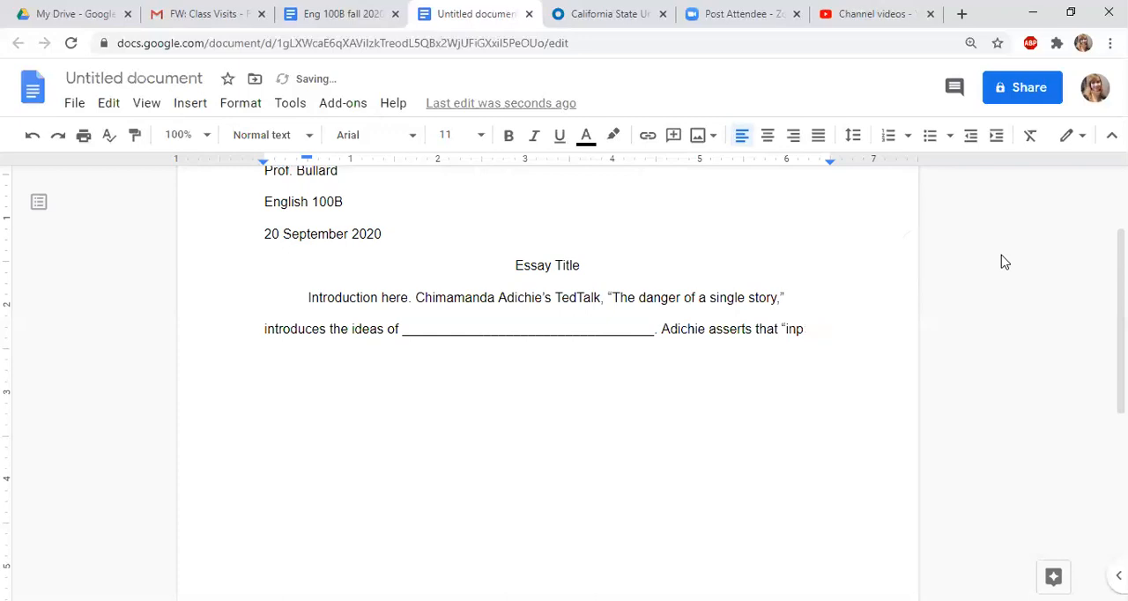
type("ut quota")
type("tion here ")
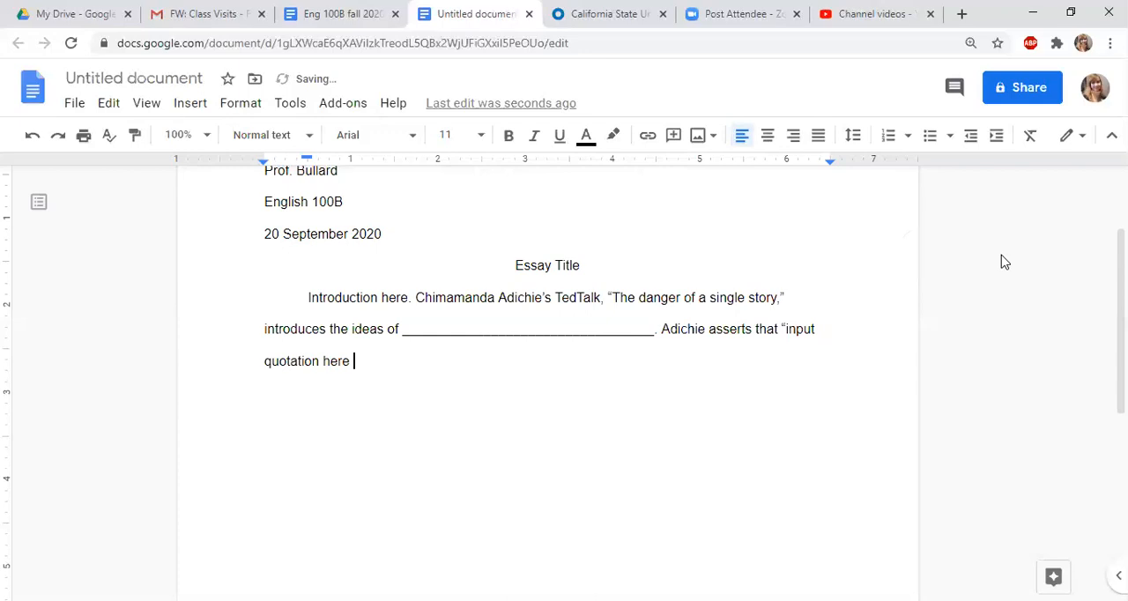
type("word-for-w")
type("r")
type("od")
type("\"")
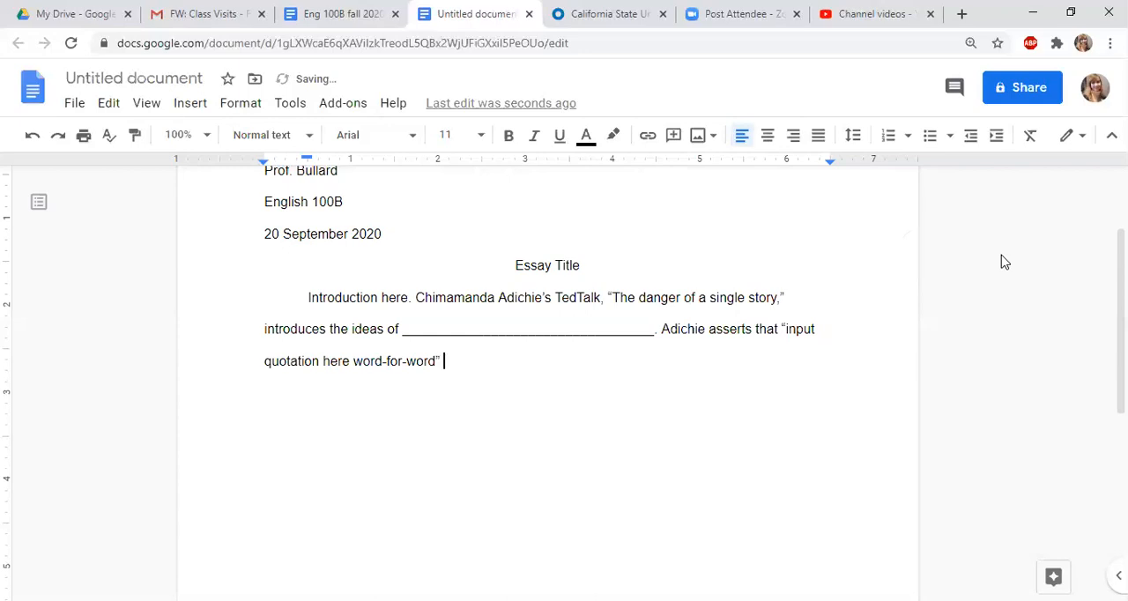
Add the parenthetical citation (Adichie) after the quotation and end the sentence with a period
key("BackSpace")
key("Left")
key("Right")
type("(")
type("Adichie).")
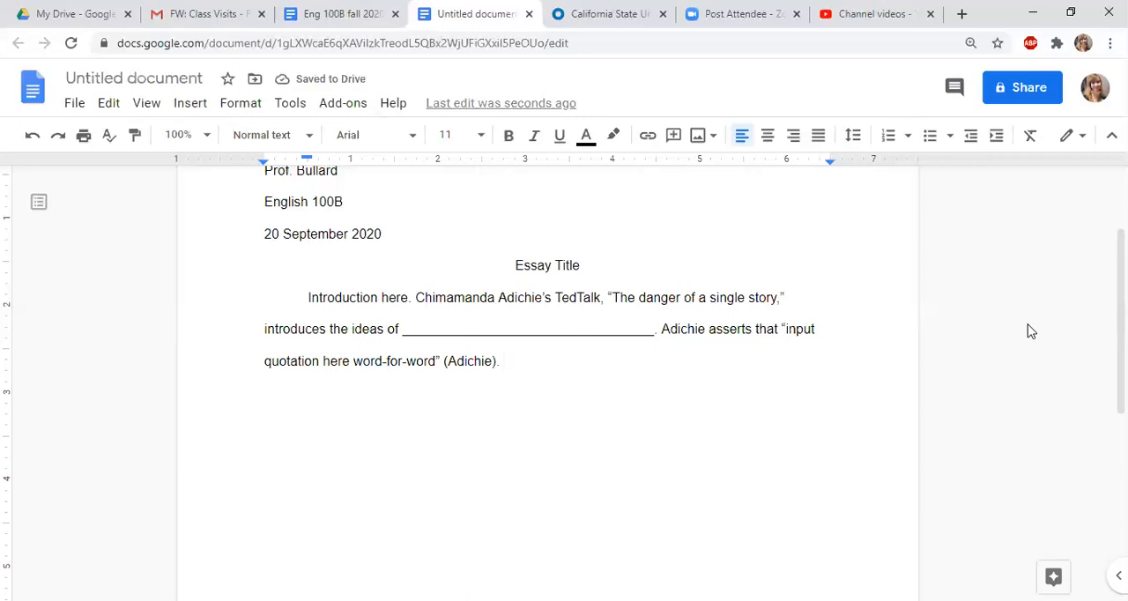
Start a new indented paragraph reading: In her essay, “How To Tame A Wild Tongue,” Gloria Anzaldua
key("Return")
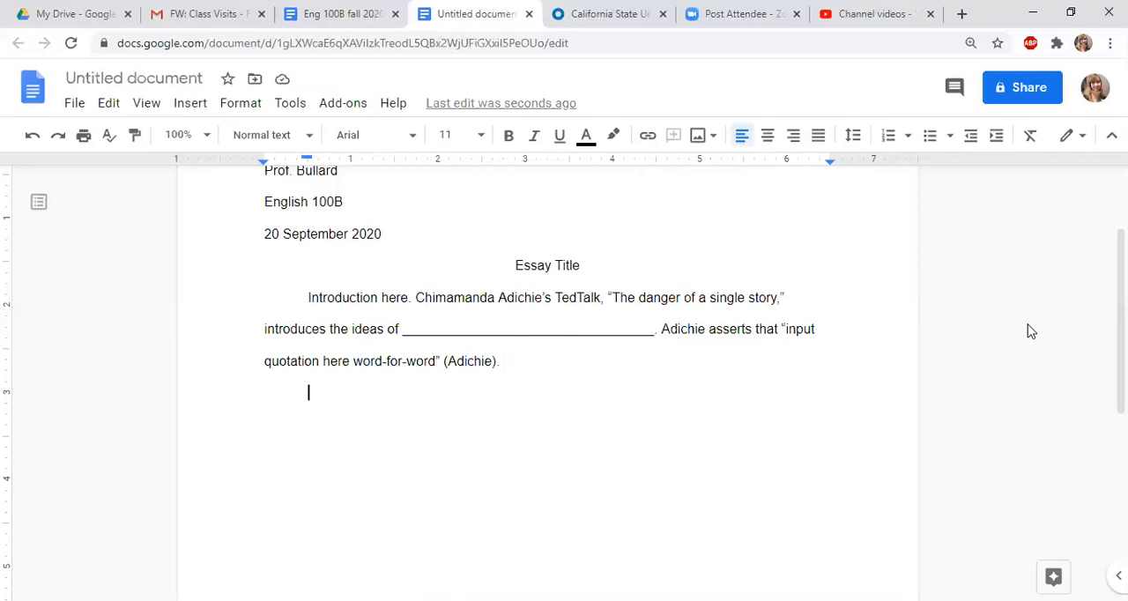
type("In ")
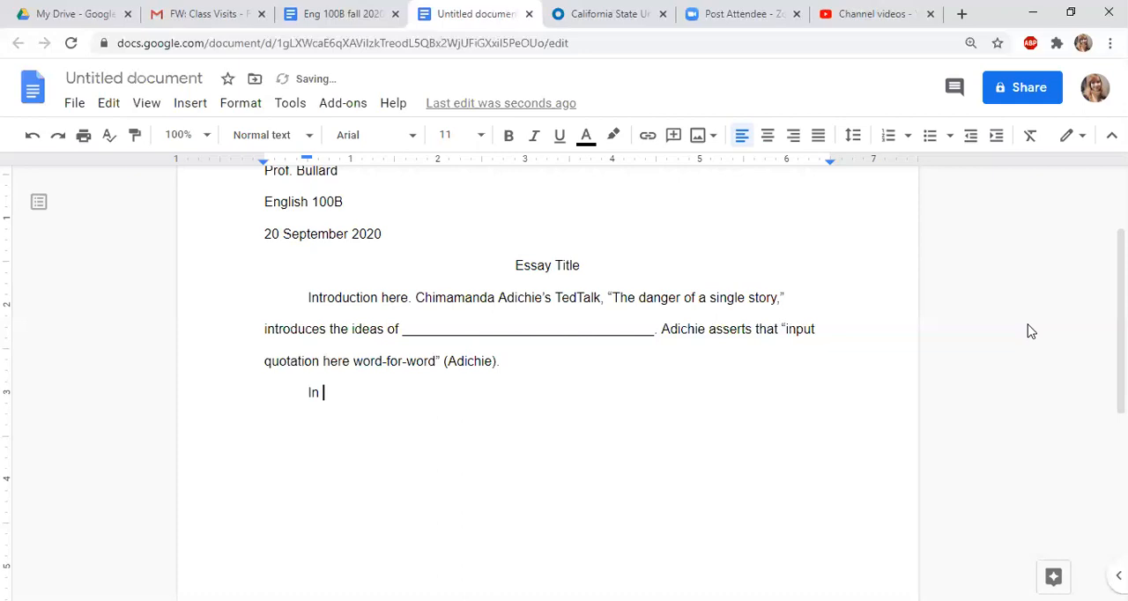
type("her essay")
type(", \"")
type("How To ")
type("Tame A ")
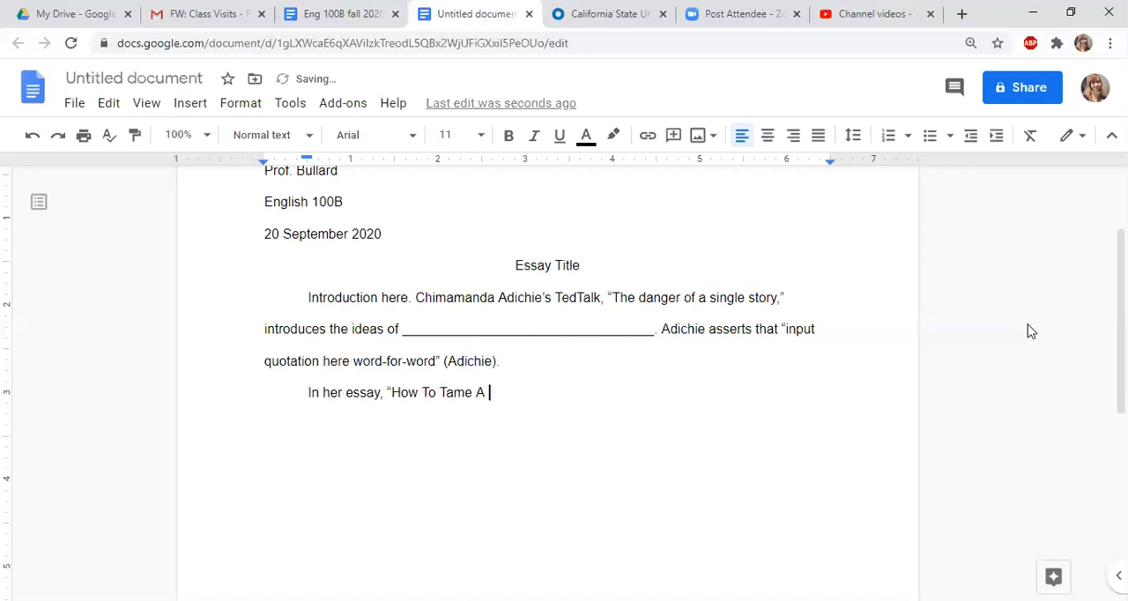
type("Wild Tongue,\" Gloria A")
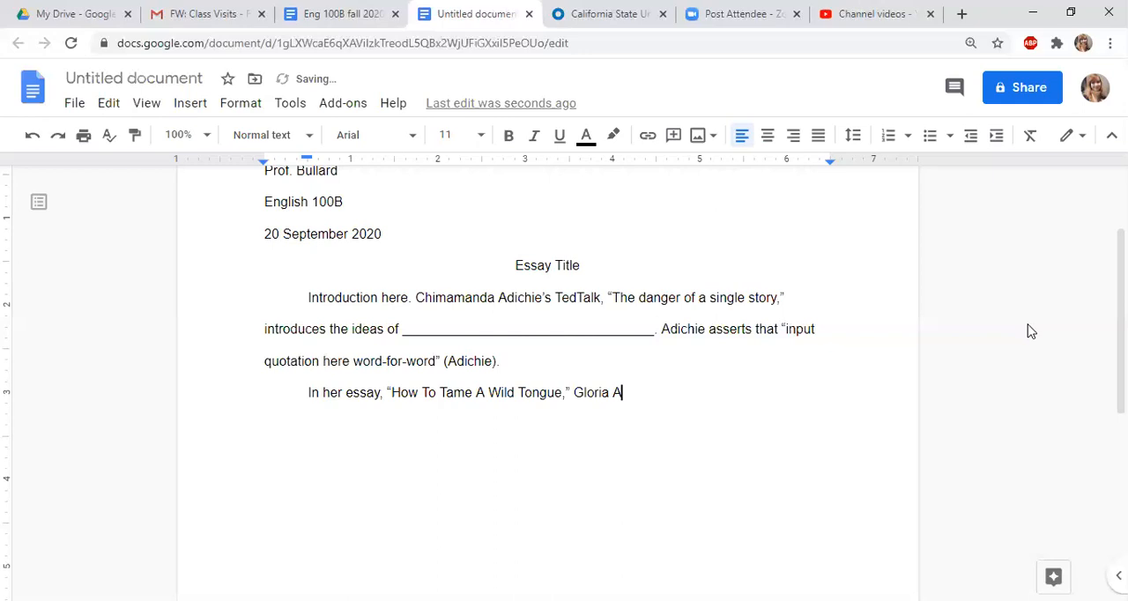
type("nzaldua")
type(" explains")
type(", \"")
type("Quote\"")
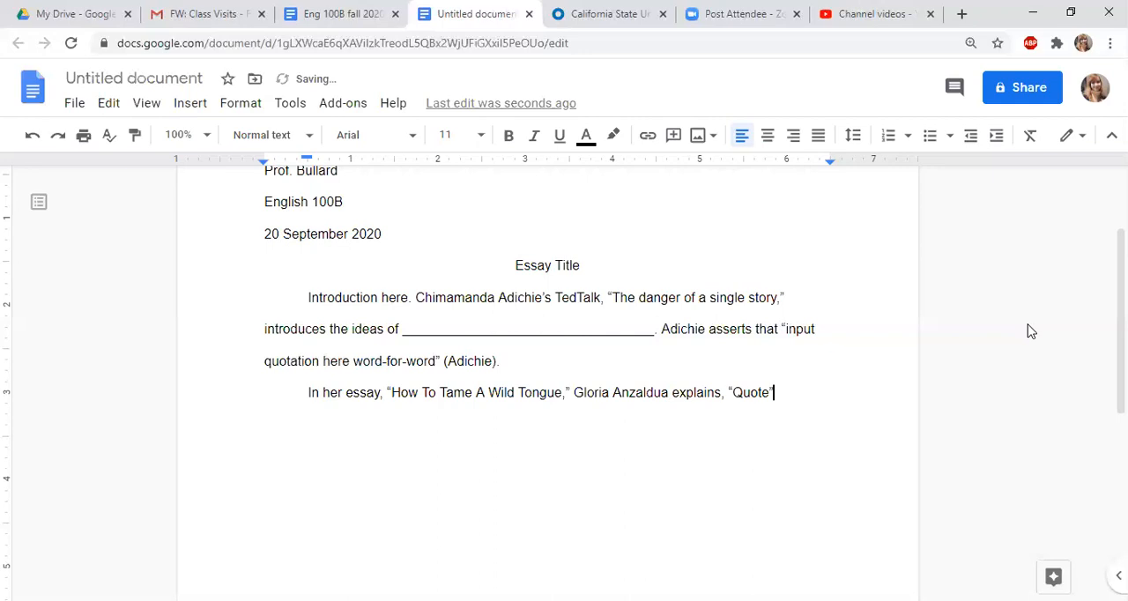
type(" (")
Complete the Anzaldua sentence with: explains, “Quote” (27)
double_click(656, 392)
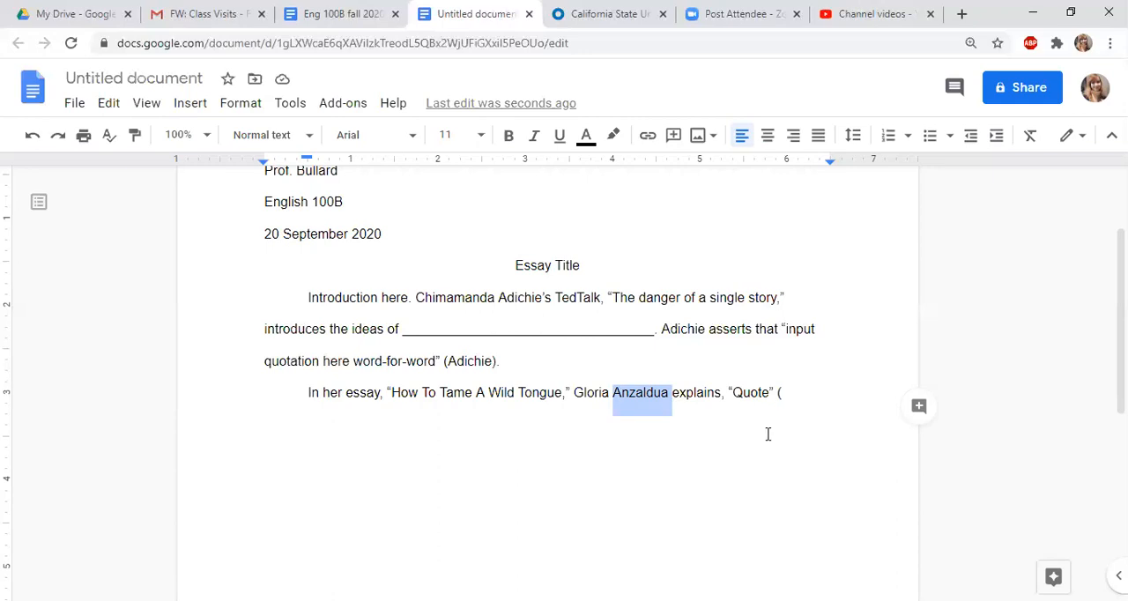
left_click(881, 448)
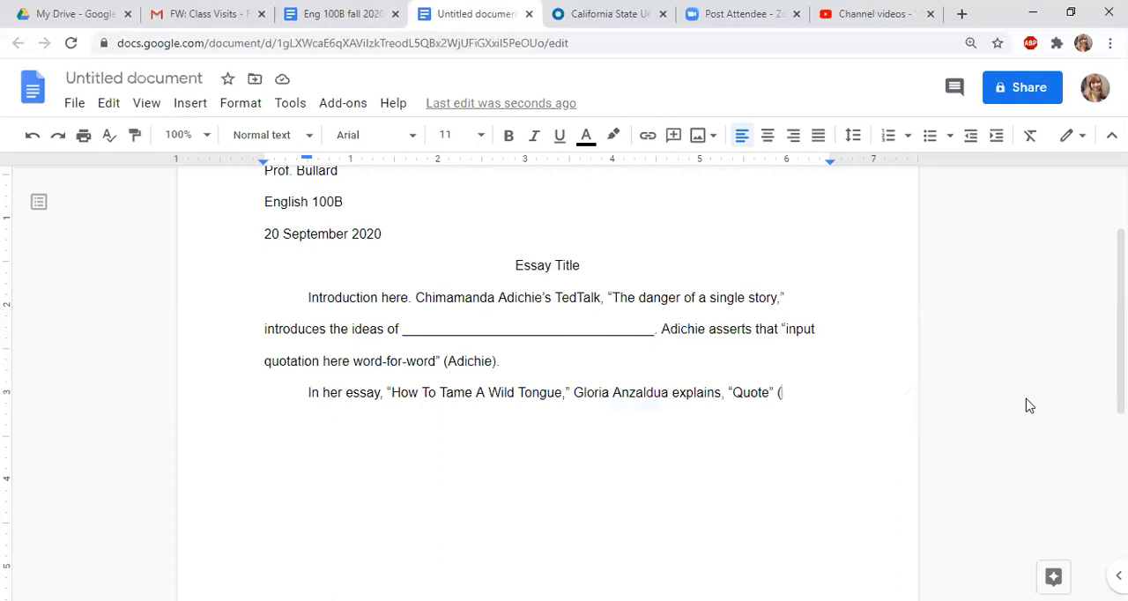
type("27)")
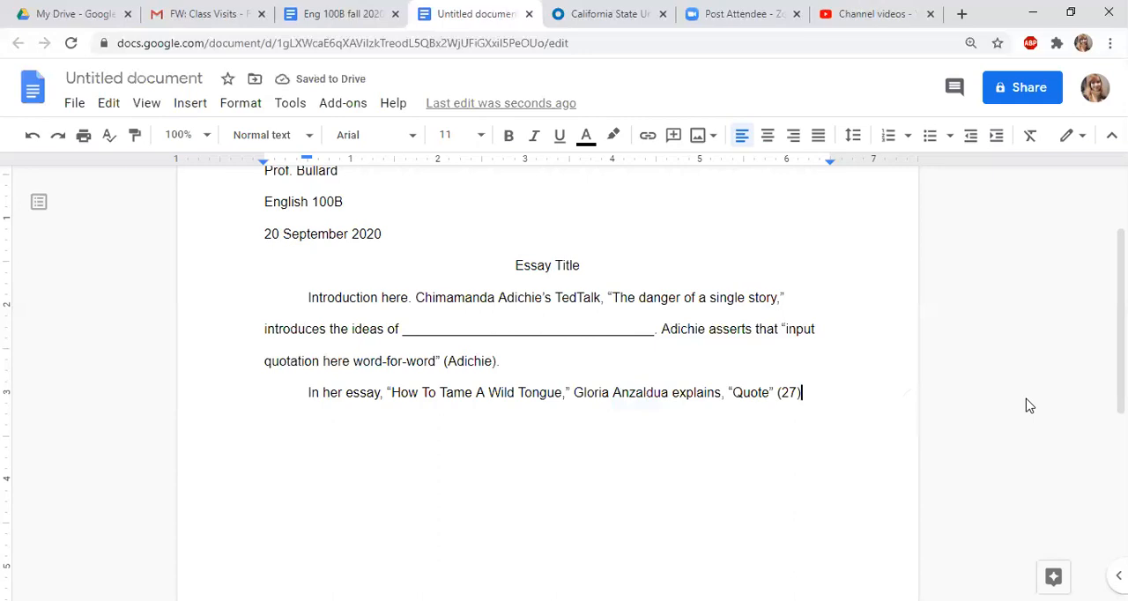
type(".")
Begin an unindented line below with: Language and identity are closely aligned because “quote”
key("Return")
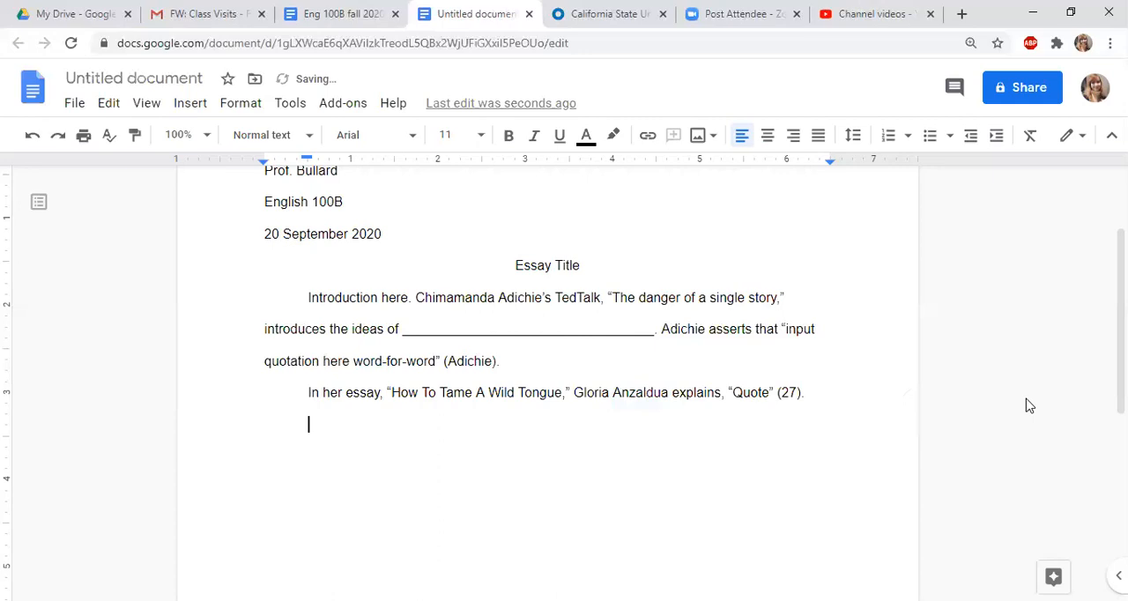
key("BackSpace")
type("Language and ")
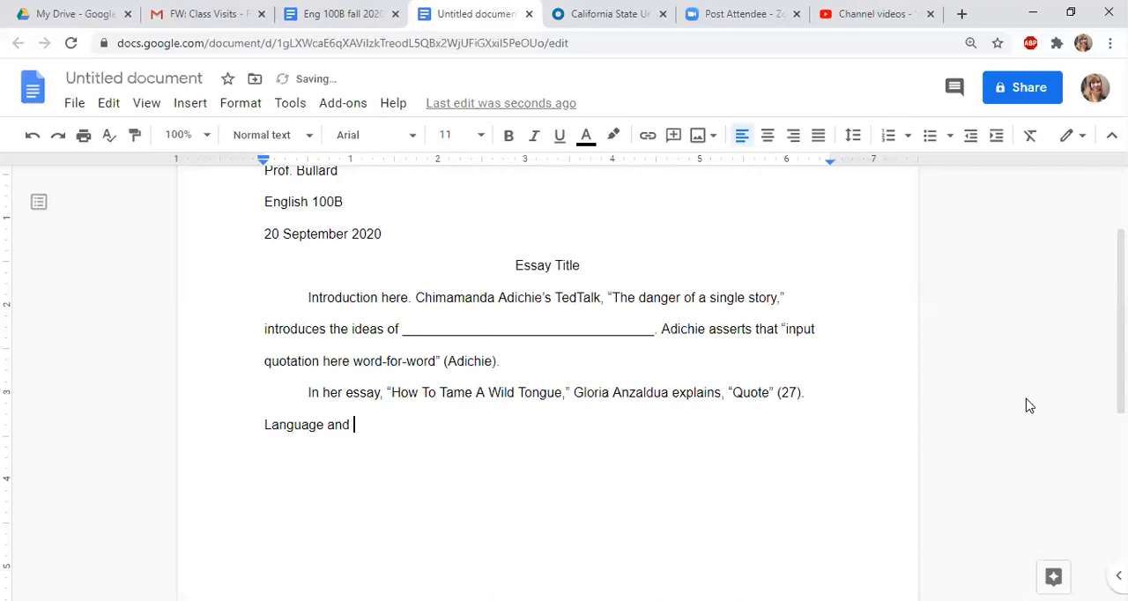
type("identity are clos")
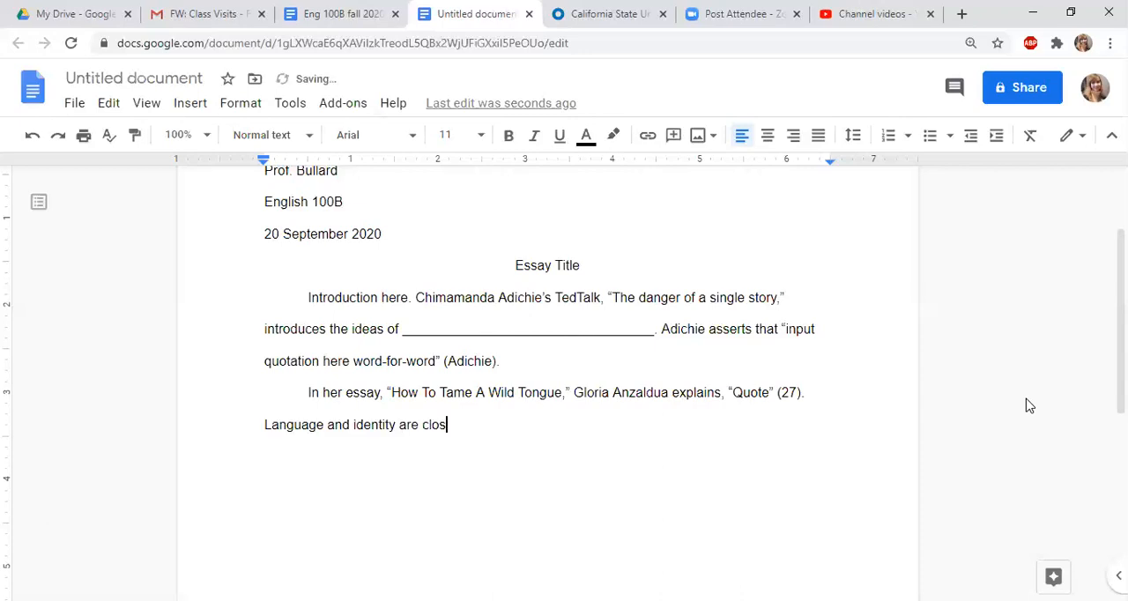
type("ely aligned")
type("becaus")
type("e ")
type("\"")
type("quote")
type("\"")
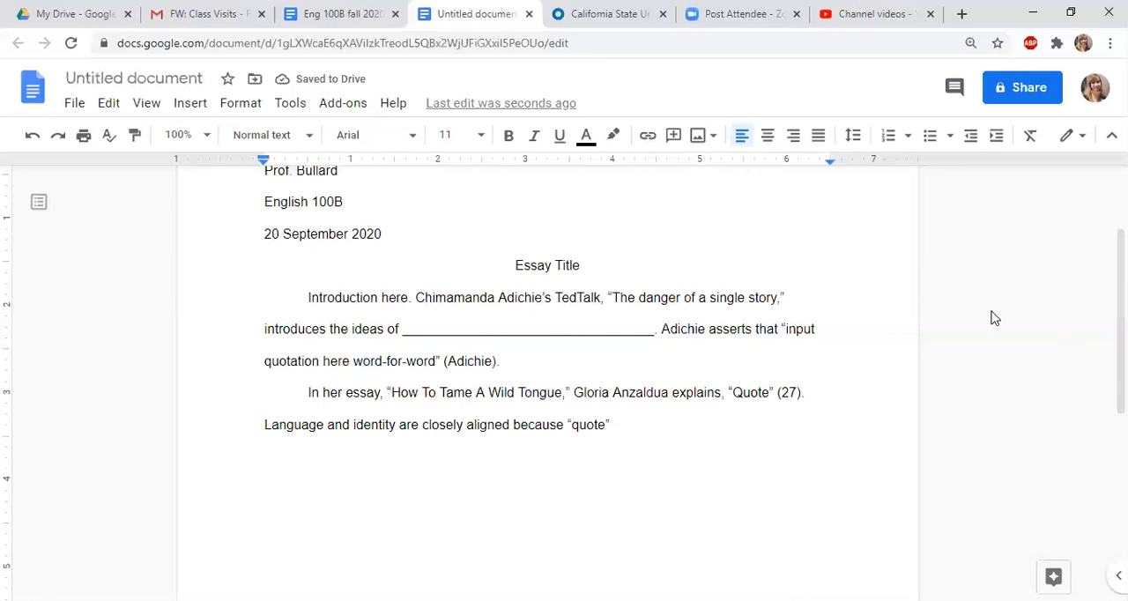
Cite the second quote with author and page as (Anzaldua 29) and end the sentence
type("(Anzaldua 29).")
Try a comma between the author's name and 29 in the citation, and remove it again
key("Left")
key("Left")
key("Left")
key("Left")
key("Left")
type(",")
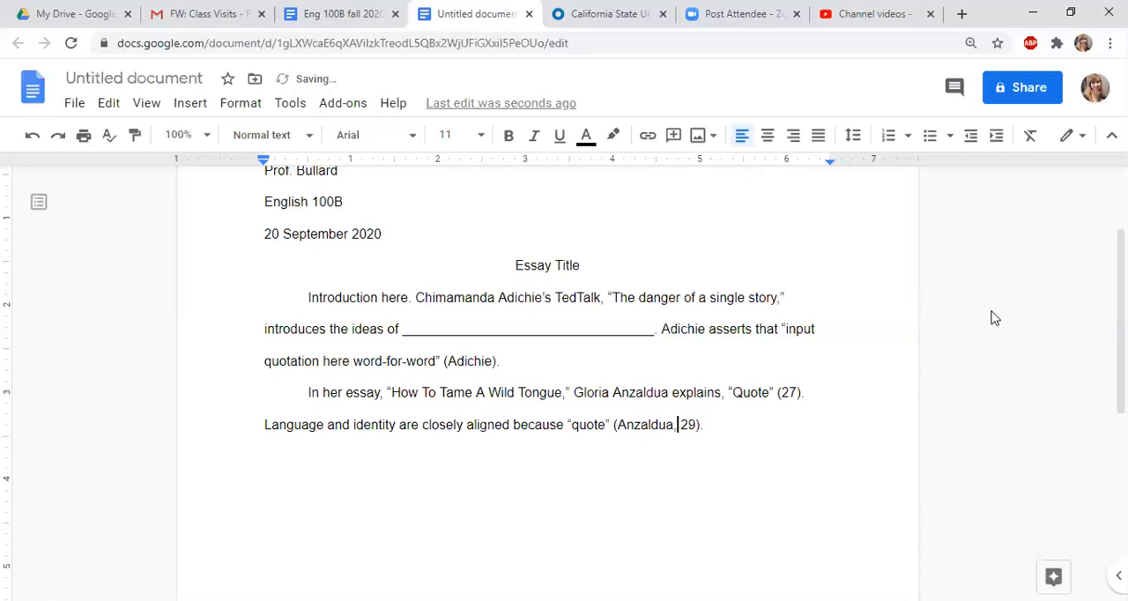
key("BackSpace")
key("Right")
key("Right")
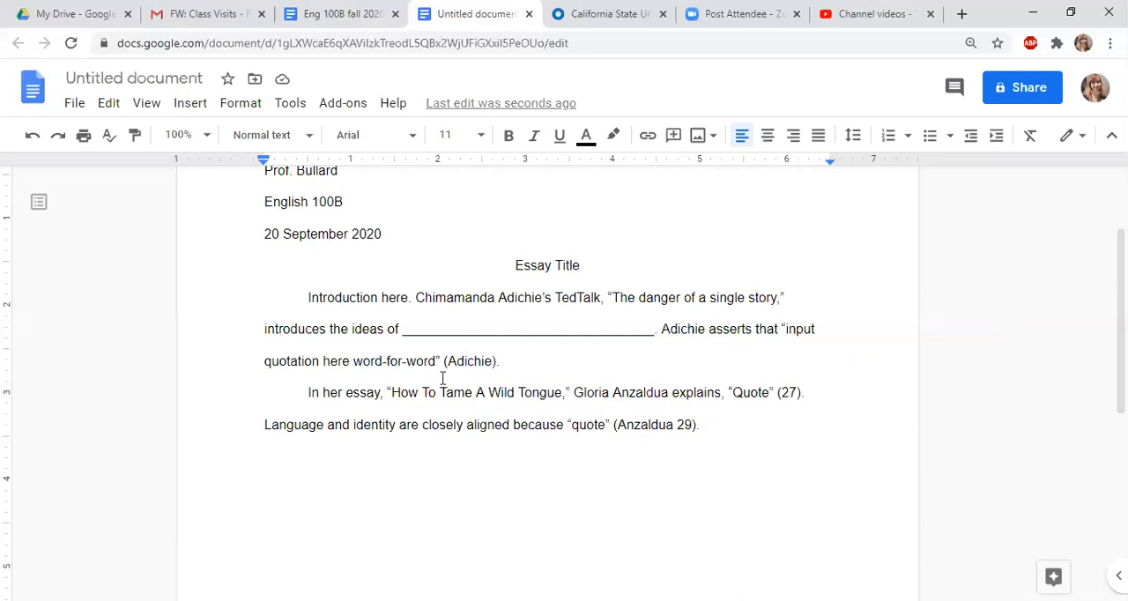
After the (Anzaldua 29) citation, begin another sentence with "According to Brene Brown," correcting the capitalization of Brene
double_click(500, 369)
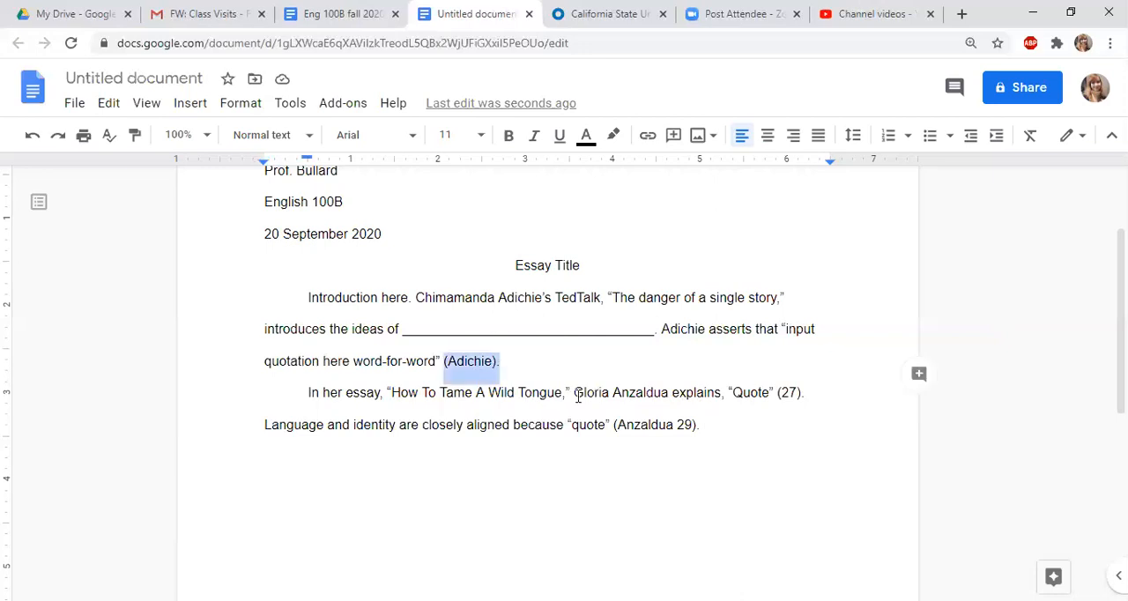
left_click(693, 339)
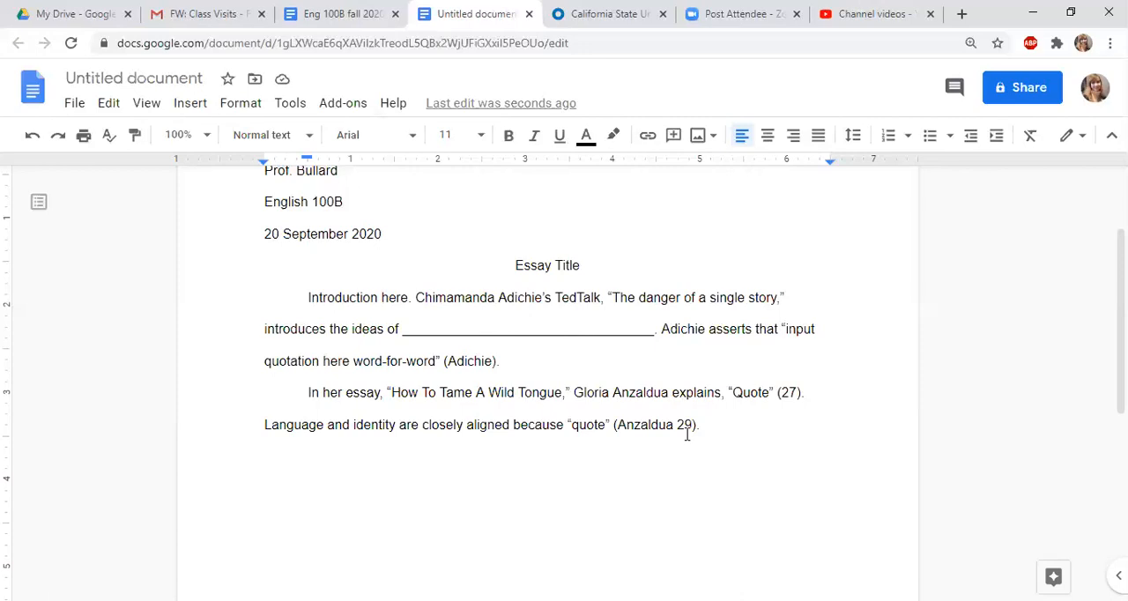
left_click(739, 426)
key("BackSpace")
type("Accordi")
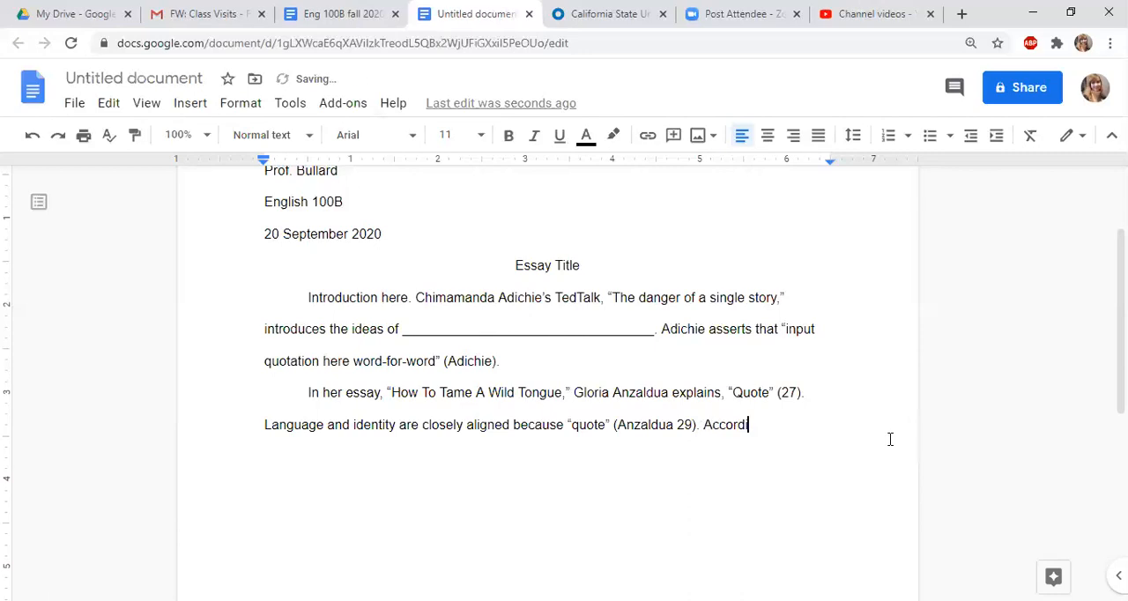
type("ng to bRene")
key("BackSpace")
key("BackSpace")
key("BackSpace")
key("BackSpace")
key("BackSpace")
key("BackSpace")
type("Brene")
type(" Brown,")
type(" courage")
type(" is t")
type("ot the ")
type("same t")
type("hing as bra")
type("very-- i")
type("t is the act ")
type("of telling o")
type("ne's")
type(" full stor")
type("y wit")
type("h")
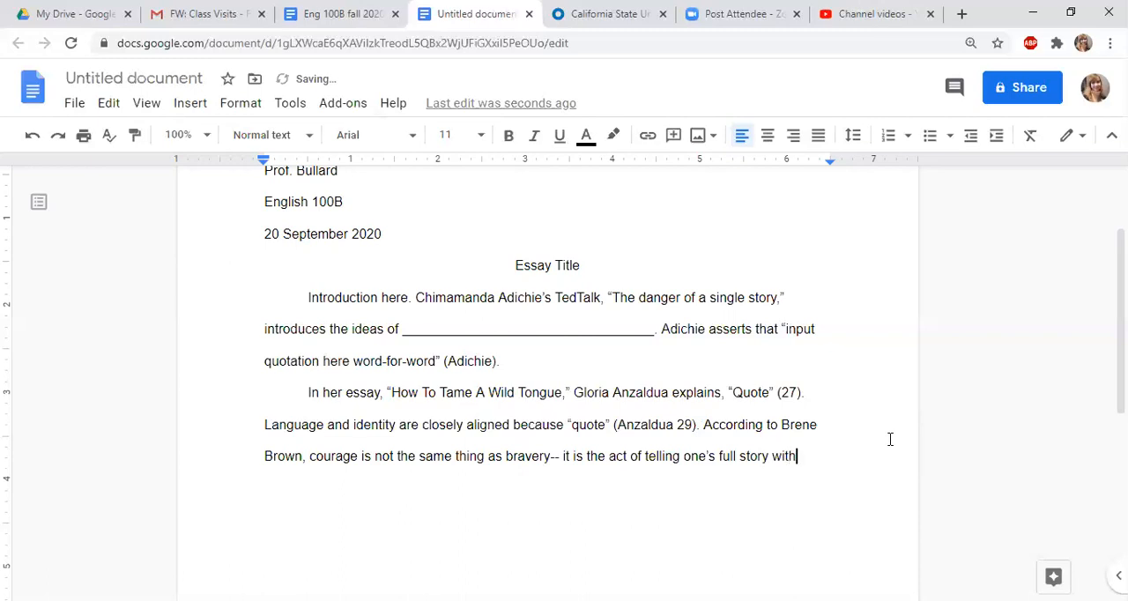
type(" their whole heart")
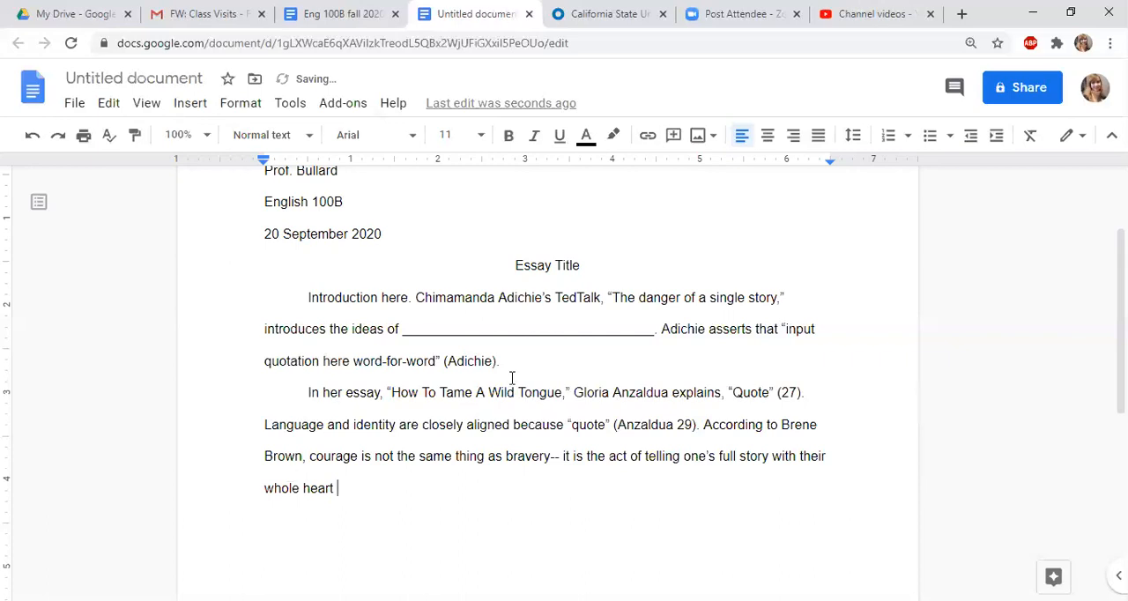
Close the paraphrase with the citation (Brown) and a period
type("(")
type("Brown).")
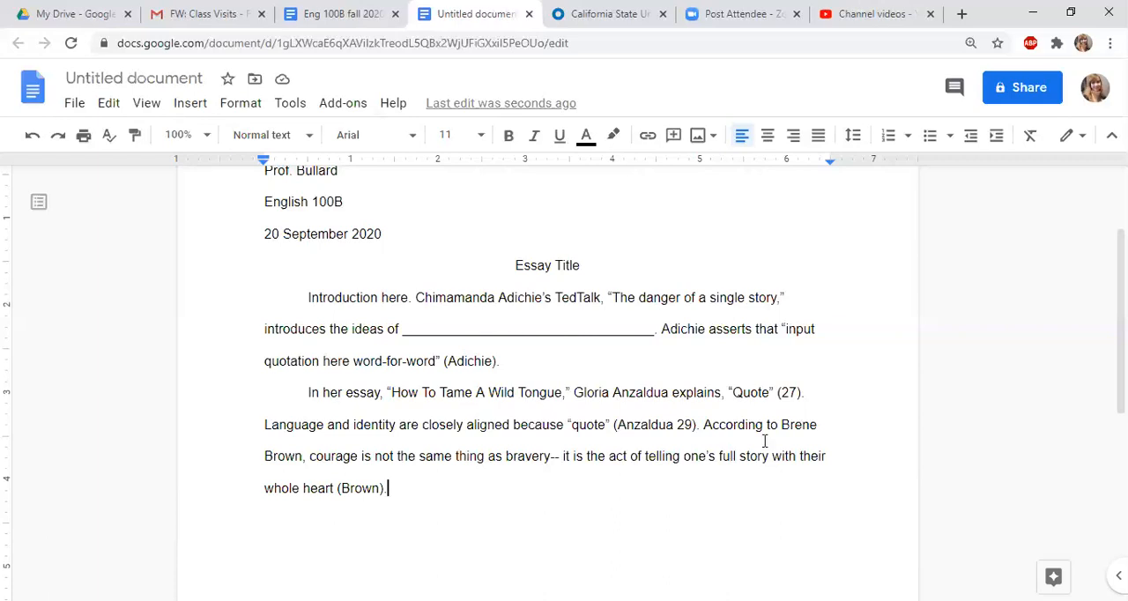
Try the page number 9 in place of Brown in the last citation, and restore the author's name
left_click(381, 489)
key("BackSpace")
key("BackSpace")
key("BackSpace")
key("BackSpace")
key("BackSpace")
type("9")
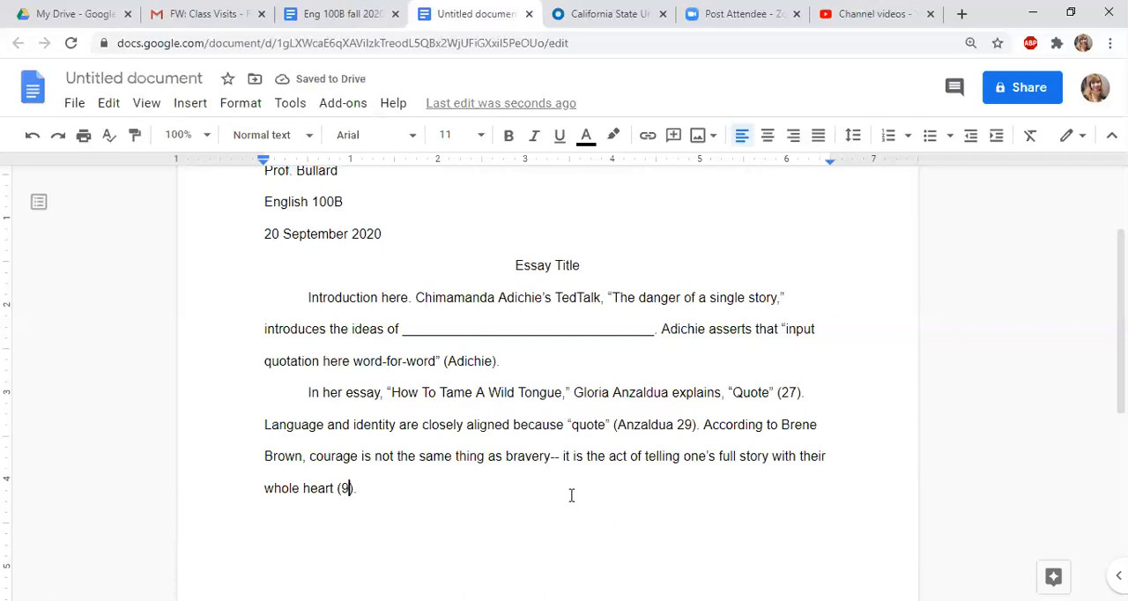
key("BackSpace")
type("Brown")
Below the Brown sentence, start an indented paragraph with: In the YouTube video “Justice (Part 1)” by
scroll(1015, 435, "down", 1)
scroll(1015, 435, "down", 4)
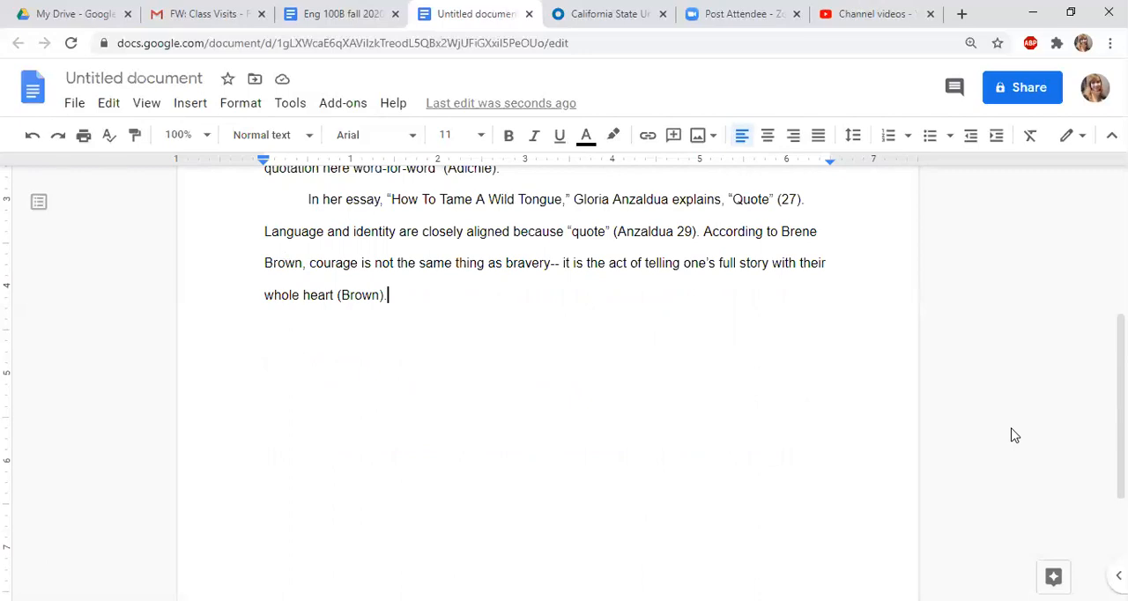
scroll(1015, 435, "up", 2)
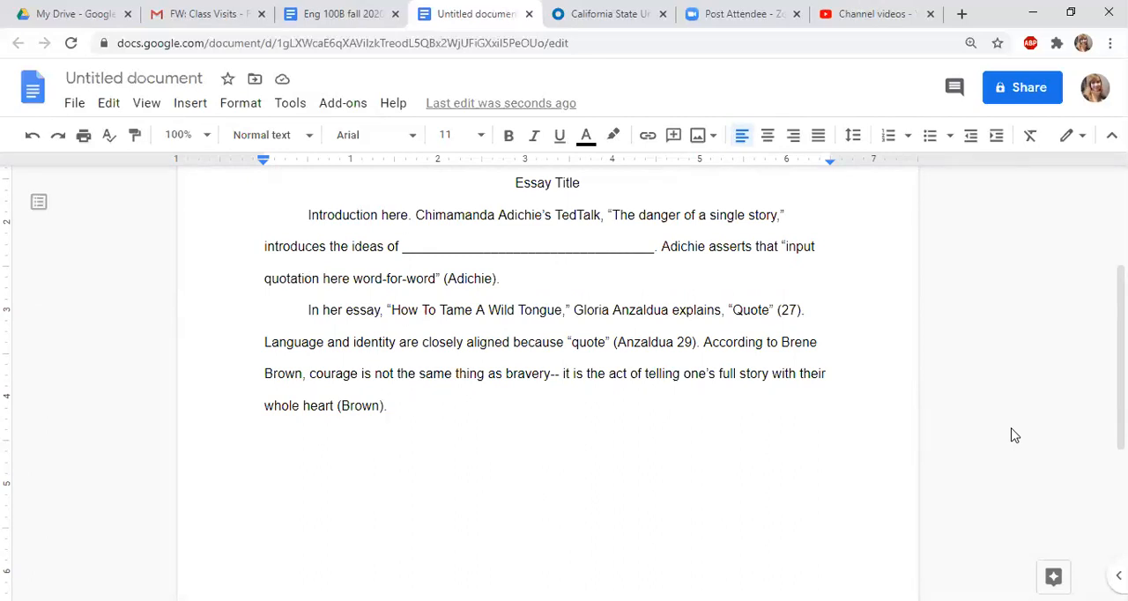
left_click(811, 315)
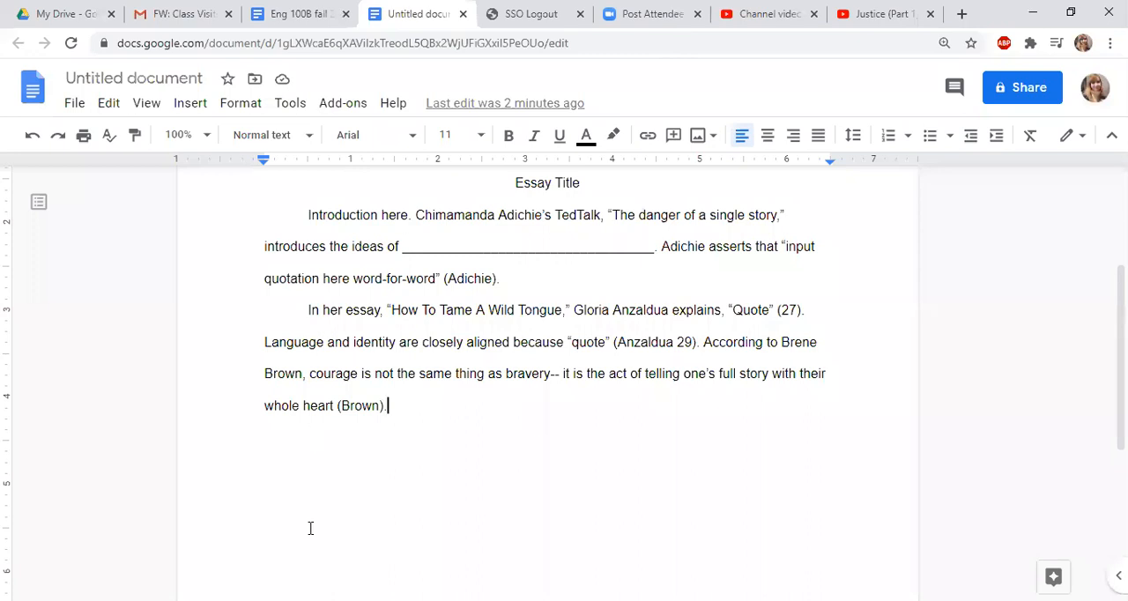
key("Tab")
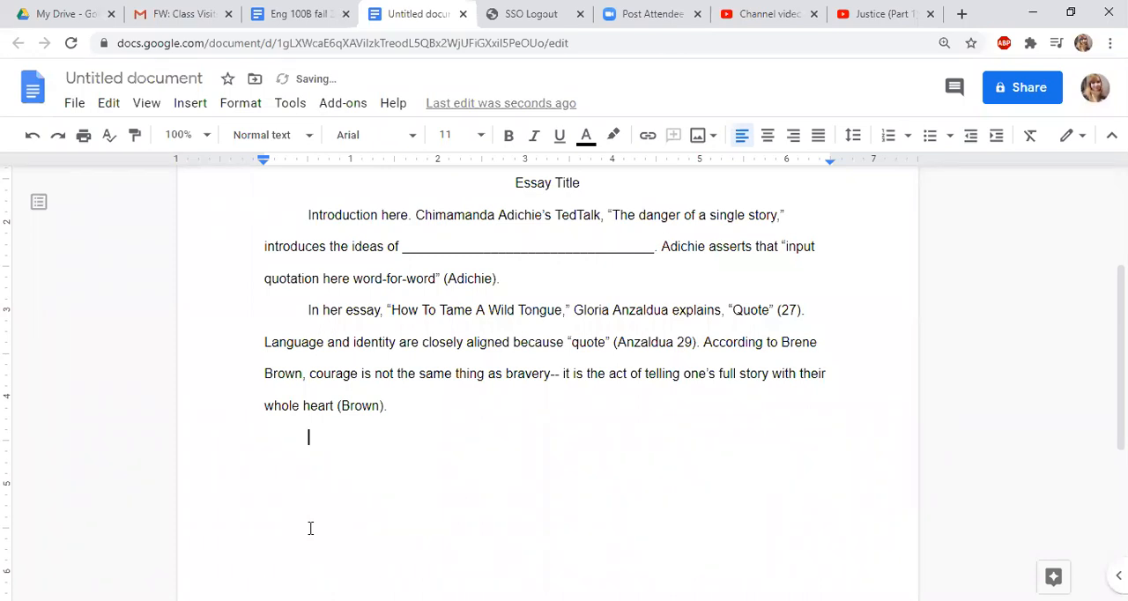
type("In the")
type(" YouTub")
type("e video \"")
type("Ju")
type("stice ")
type("(Part 1")
type(")\"")
type(" by ")
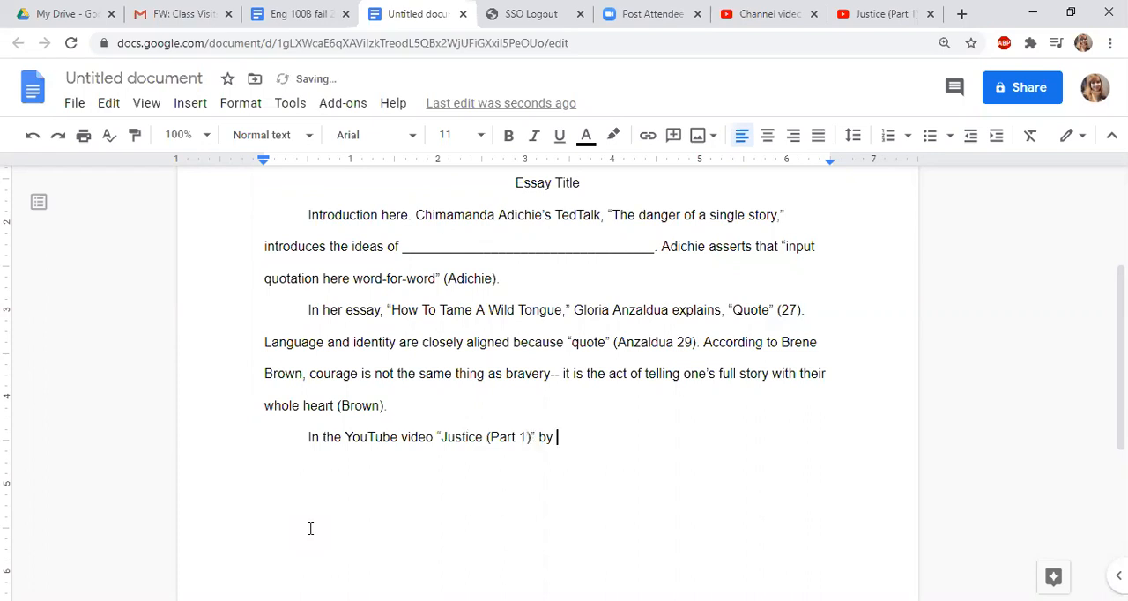
type("ContraPoints, she discusses the relationship")
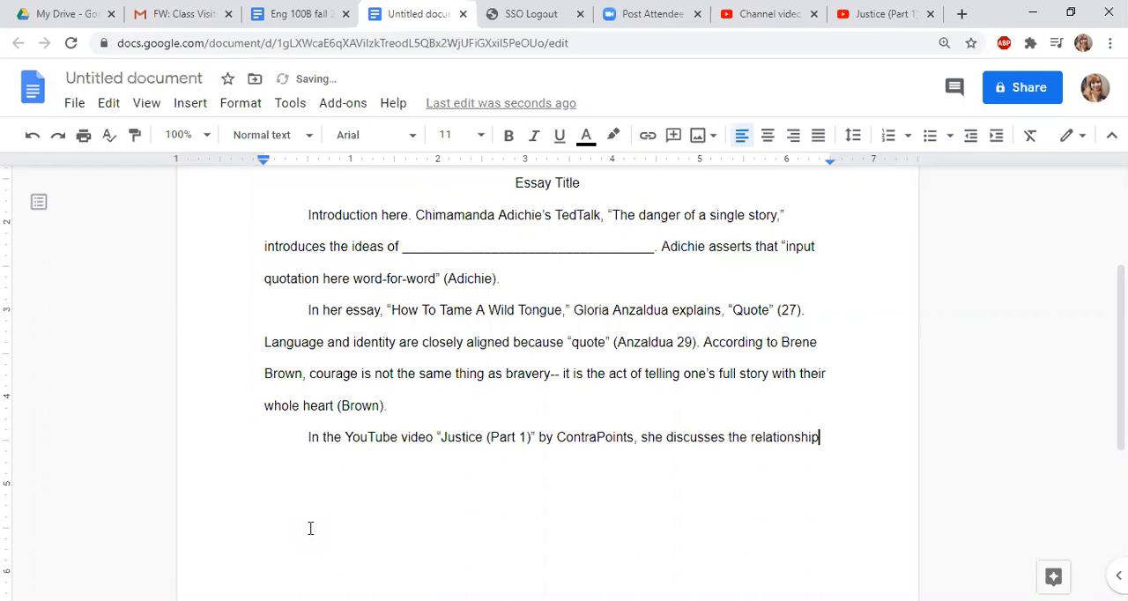
type(" between police brutality a")
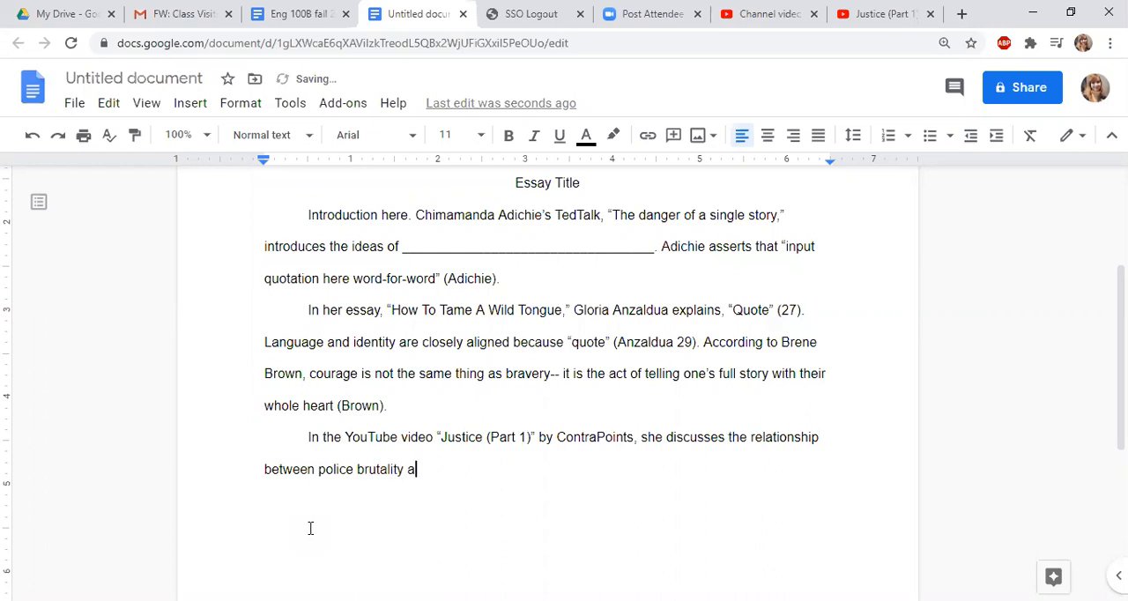
type("nd perceived notions of justice from differing perspectives.")
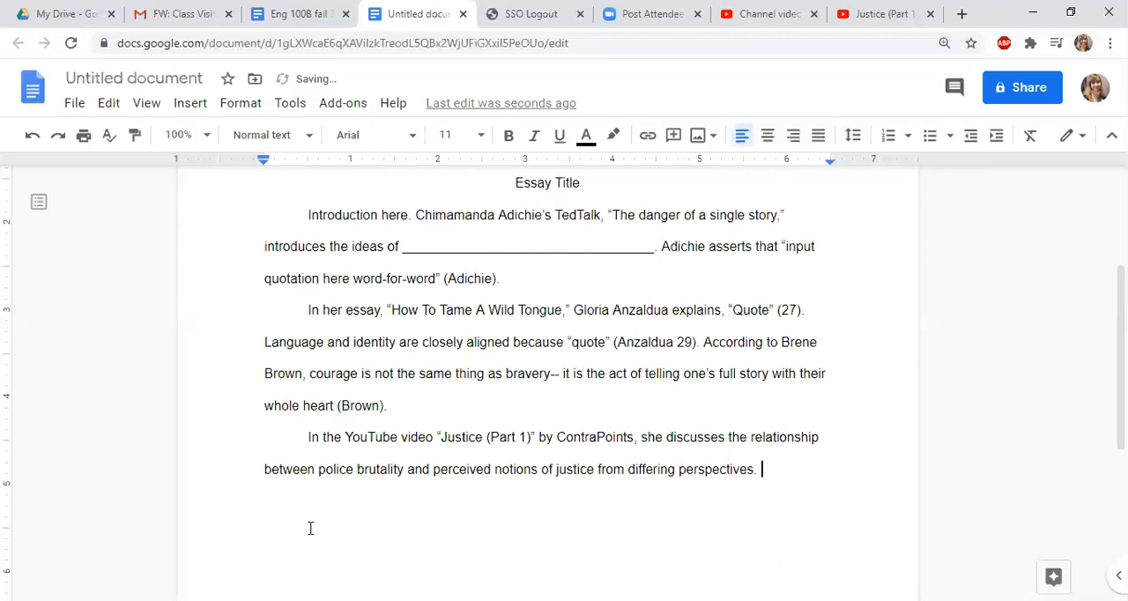
Finish the sentence with "and perceived notions of justice from differing perspectives." and start a new line
key("Return")
left_click(192, 104)
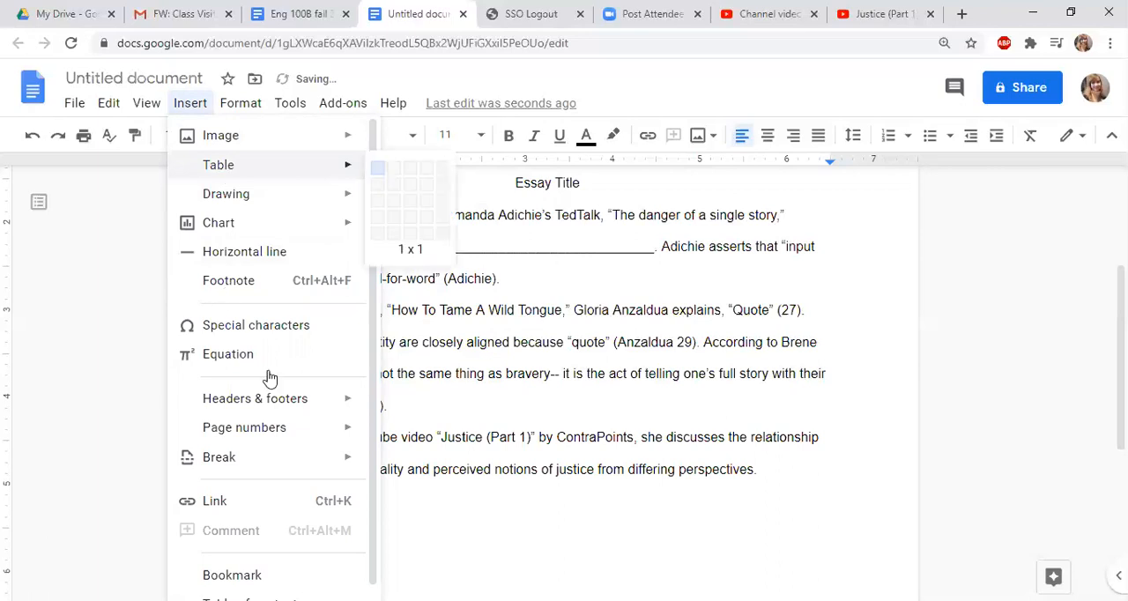
scroll(269, 377, "down", 1)
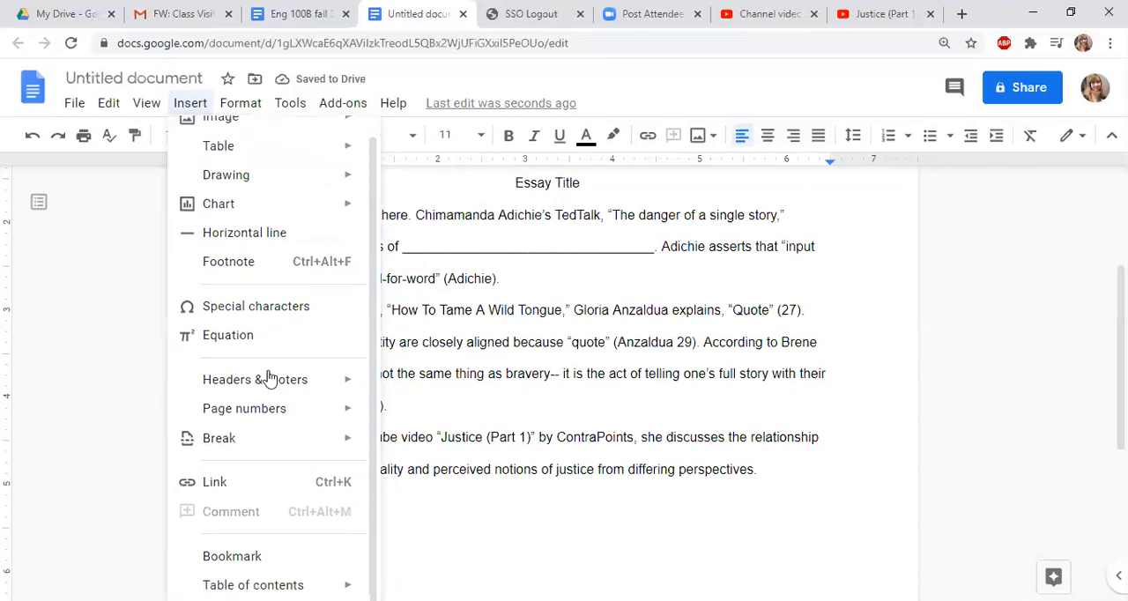
left_click(150, 107)
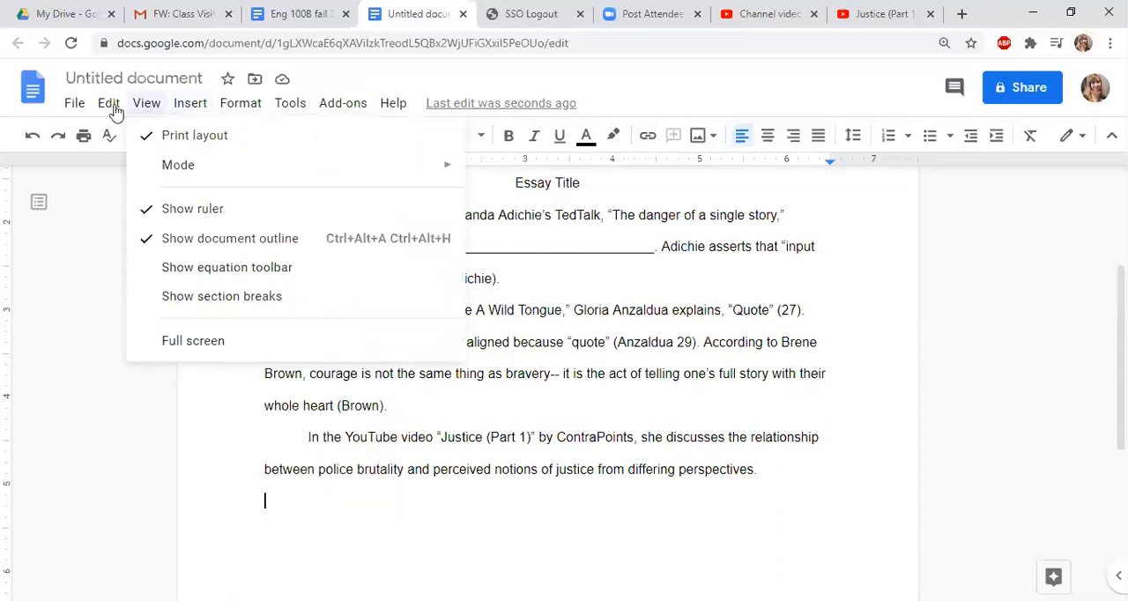
left_click(188, 111)
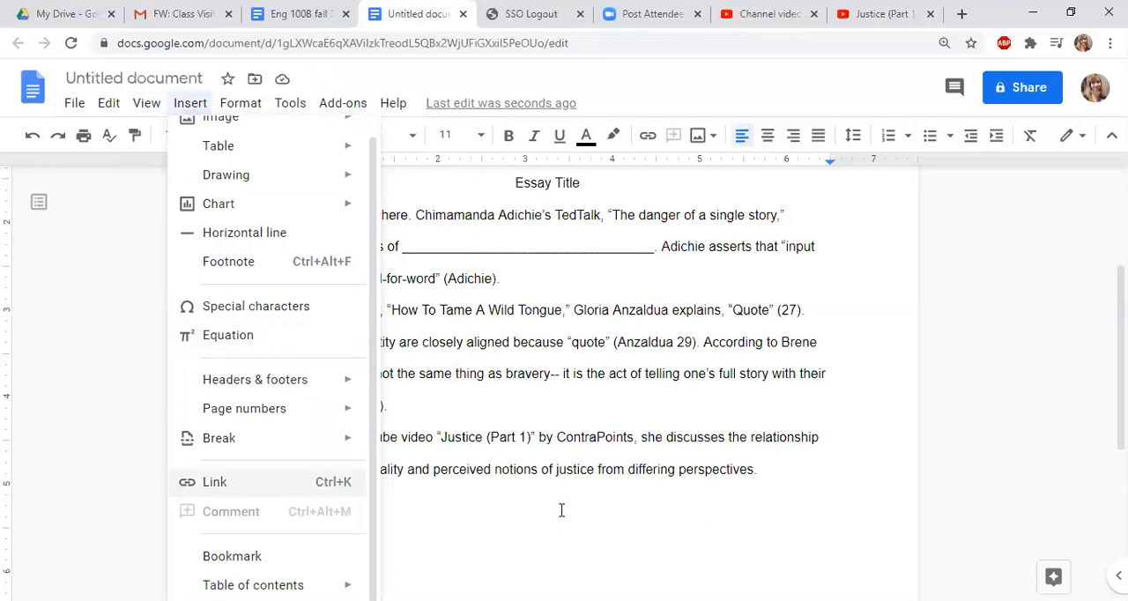
left_click(699, 437)
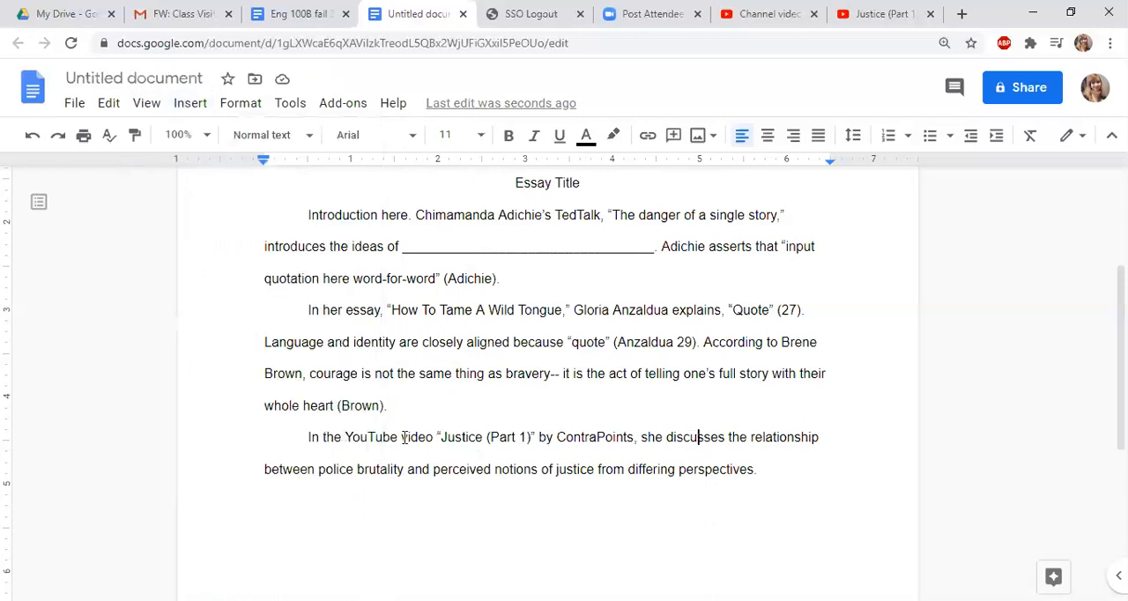
left_click_drag(345, 437, 536, 437)
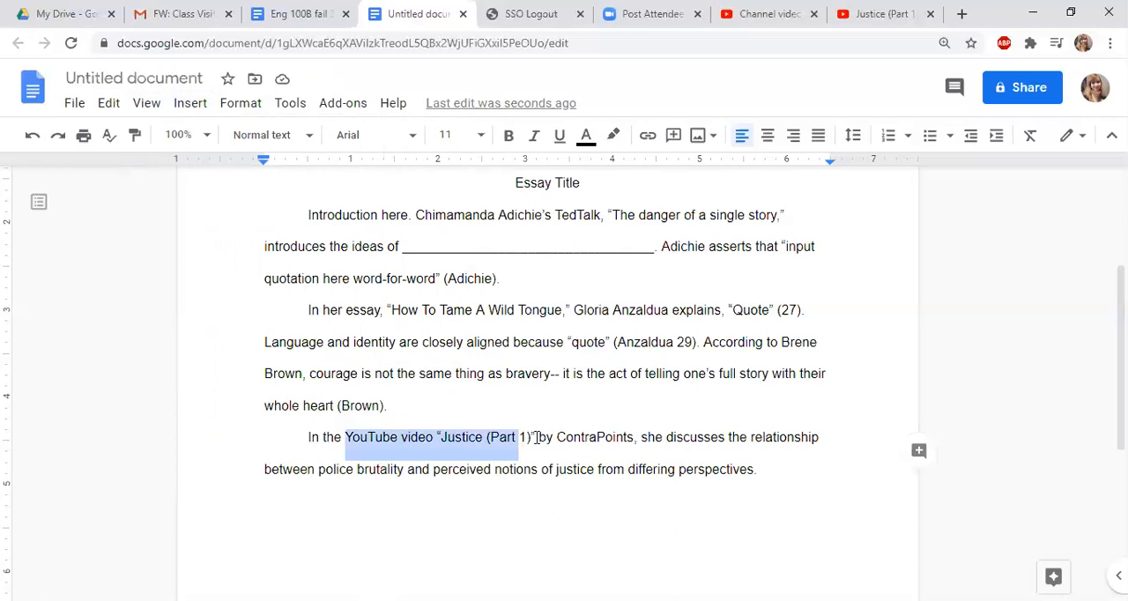
left_click(617, 441)
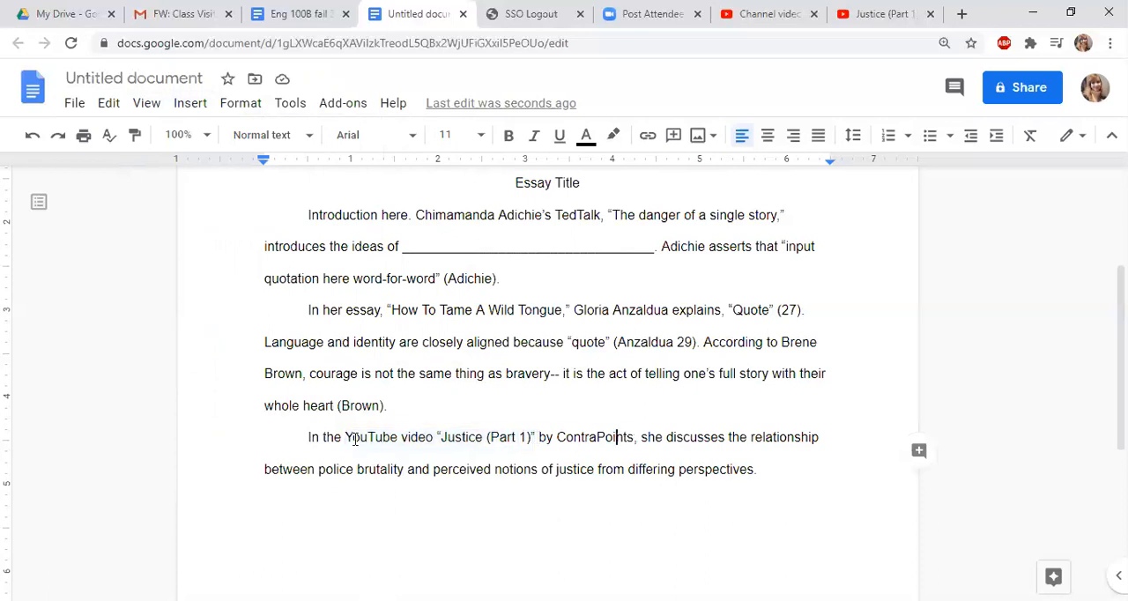
left_click_drag(355, 439, 346, 437)
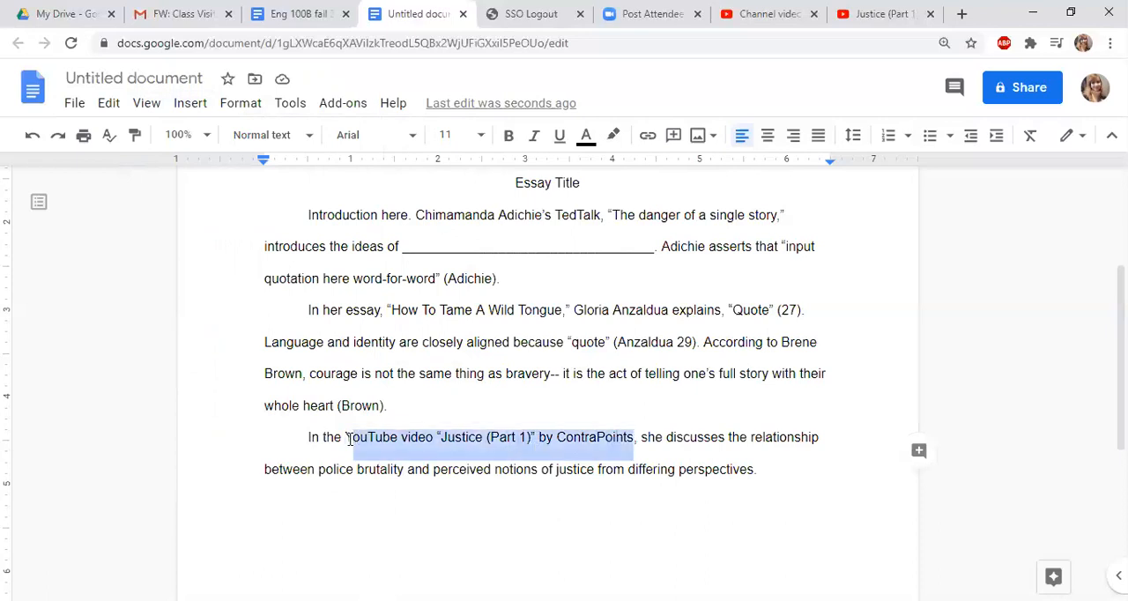
left_click(186, 104)
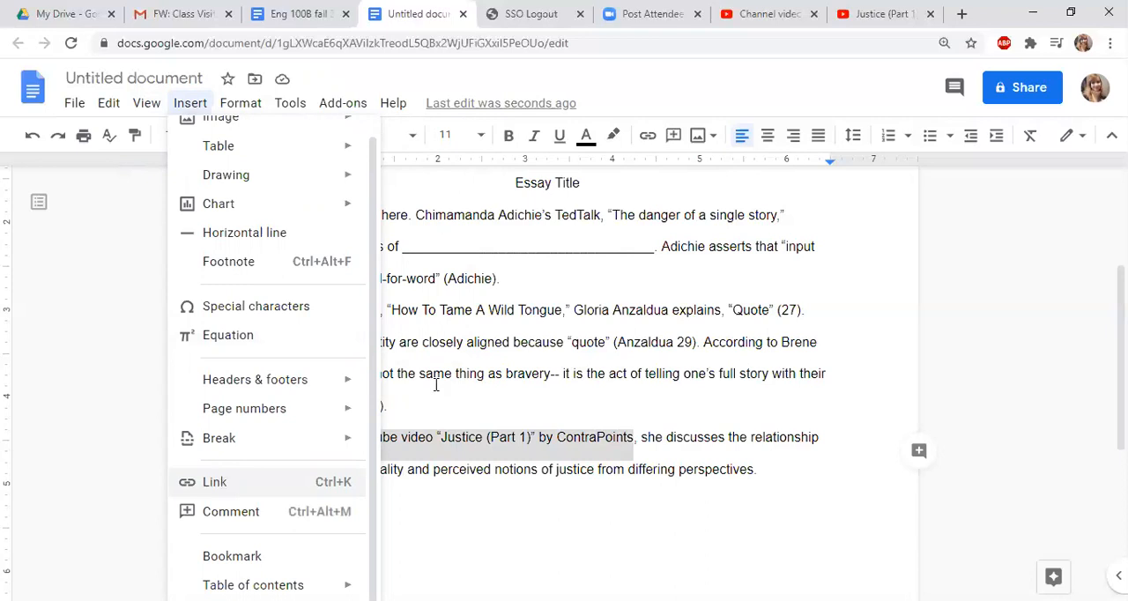
key("ctrl+k")
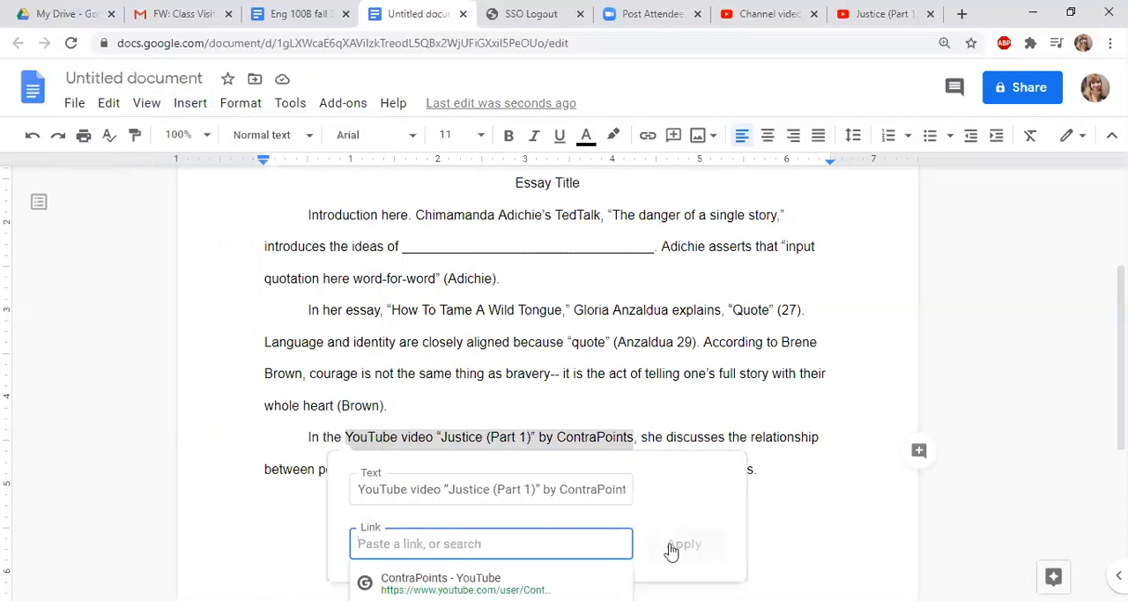
type("https://youtu.be/smQsfNw_7V4")
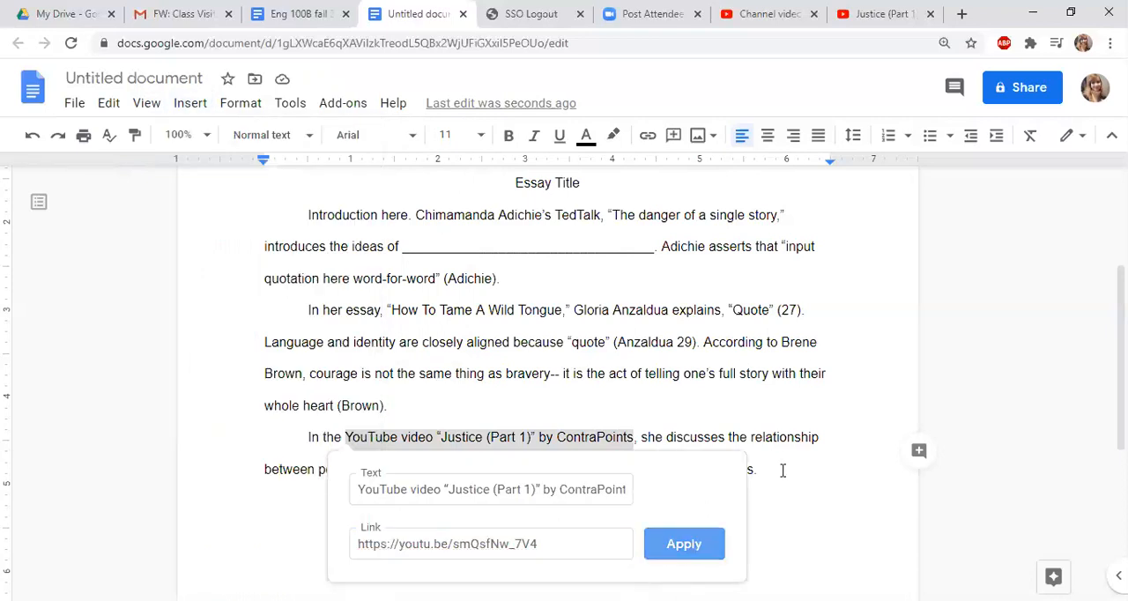
left_click(781, 470)
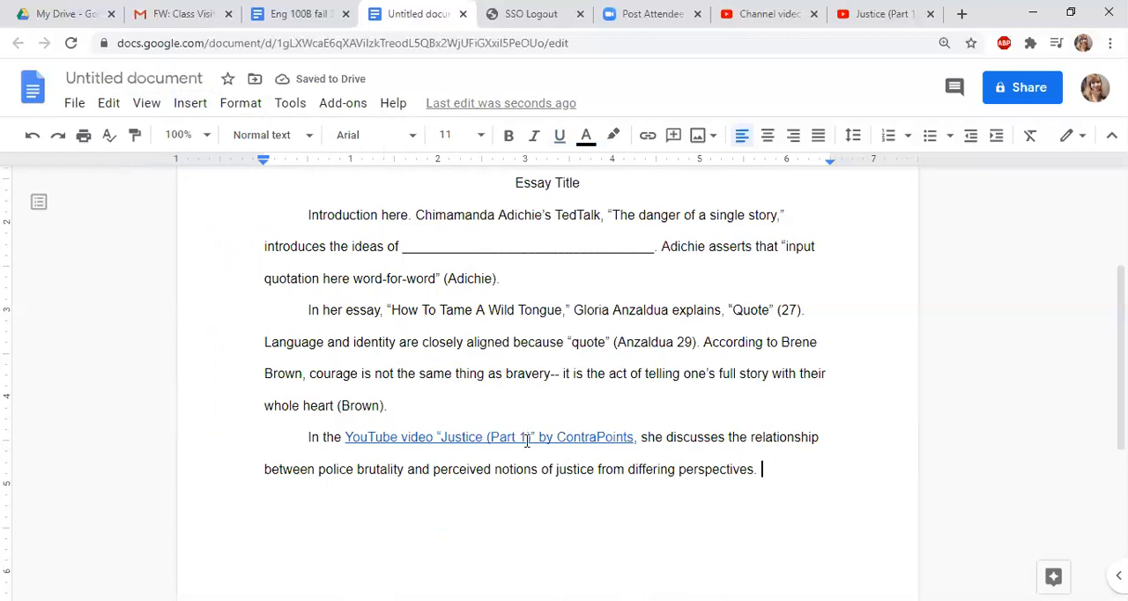
Check the web address behind the new link, view the video's page on YouTube, and return to the essay
left_click(527, 440)
scroll(527, 441, "down", 2)
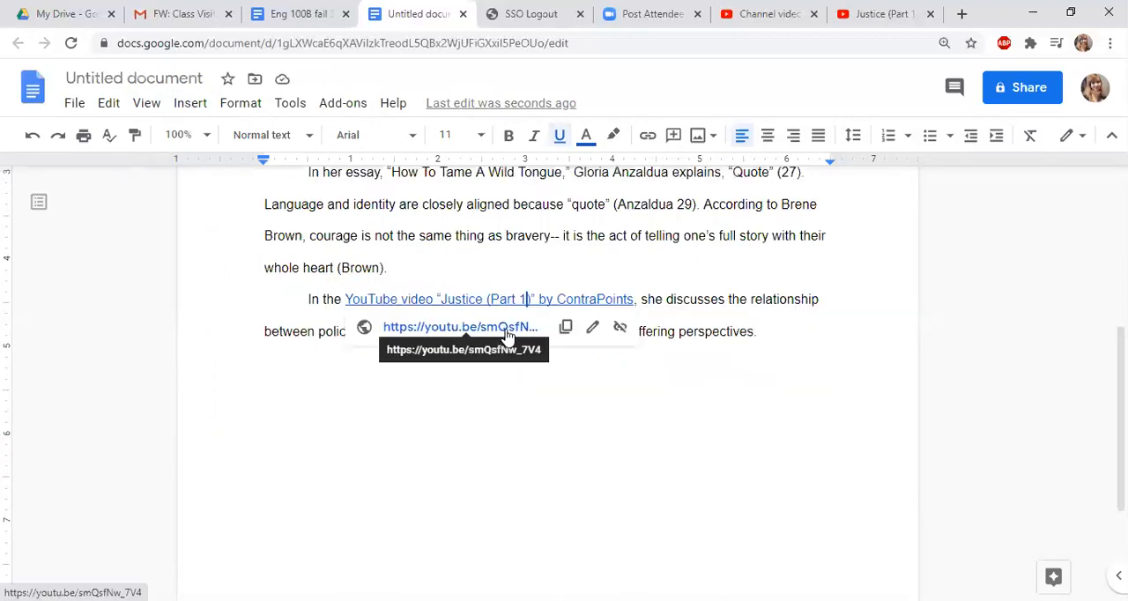
left_click(792, 329)
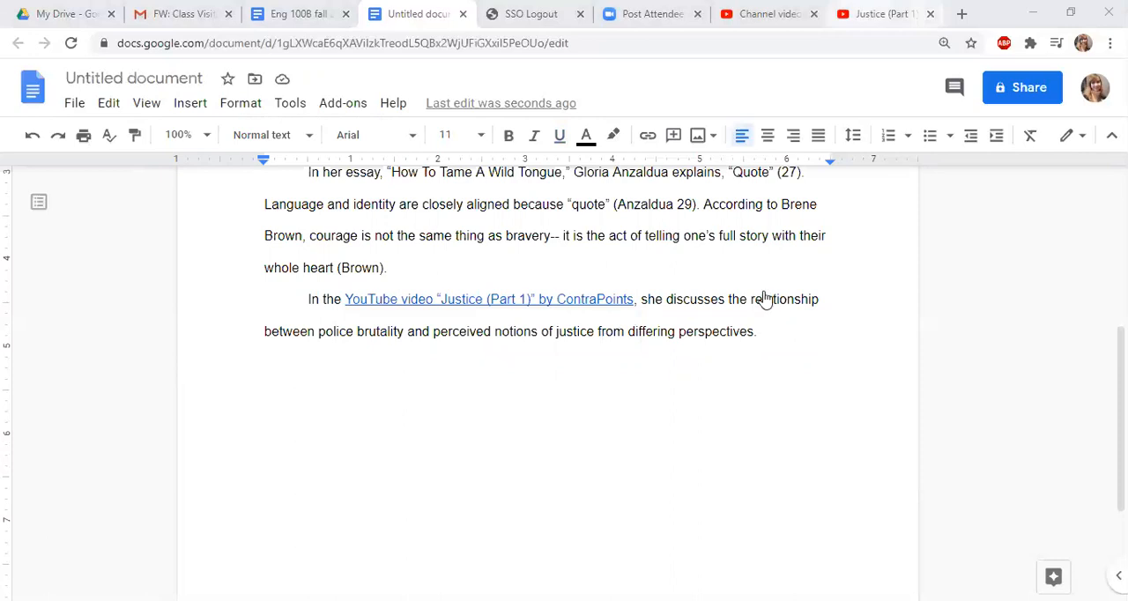
left_click(885, 14)
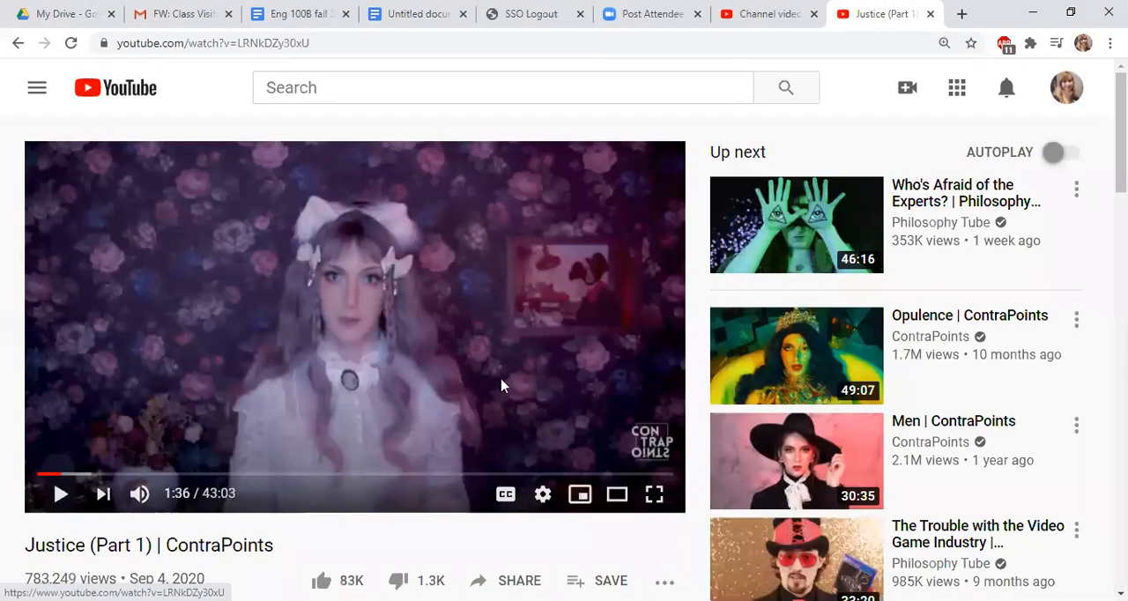
left_click(501, 386)
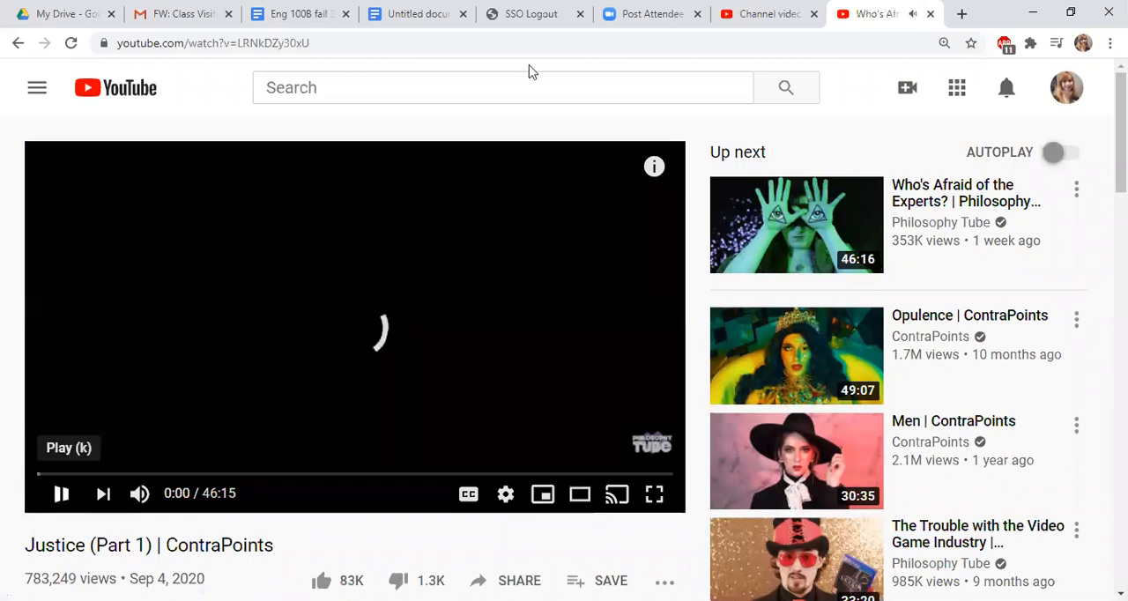
left_click(419, 14)
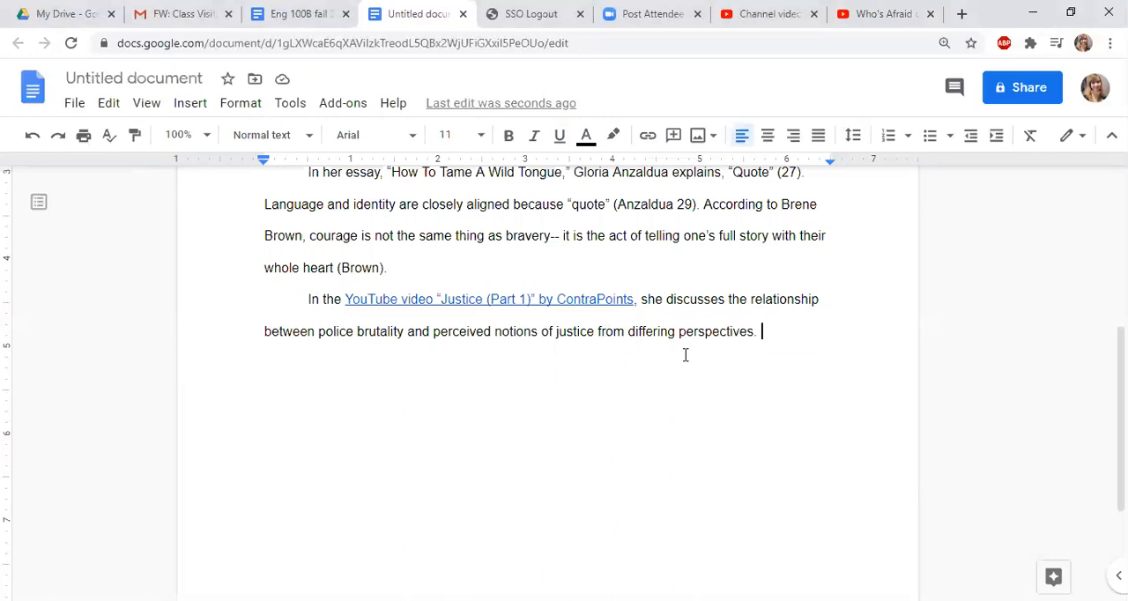
left_click(191, 103)
left_click(290, 103)
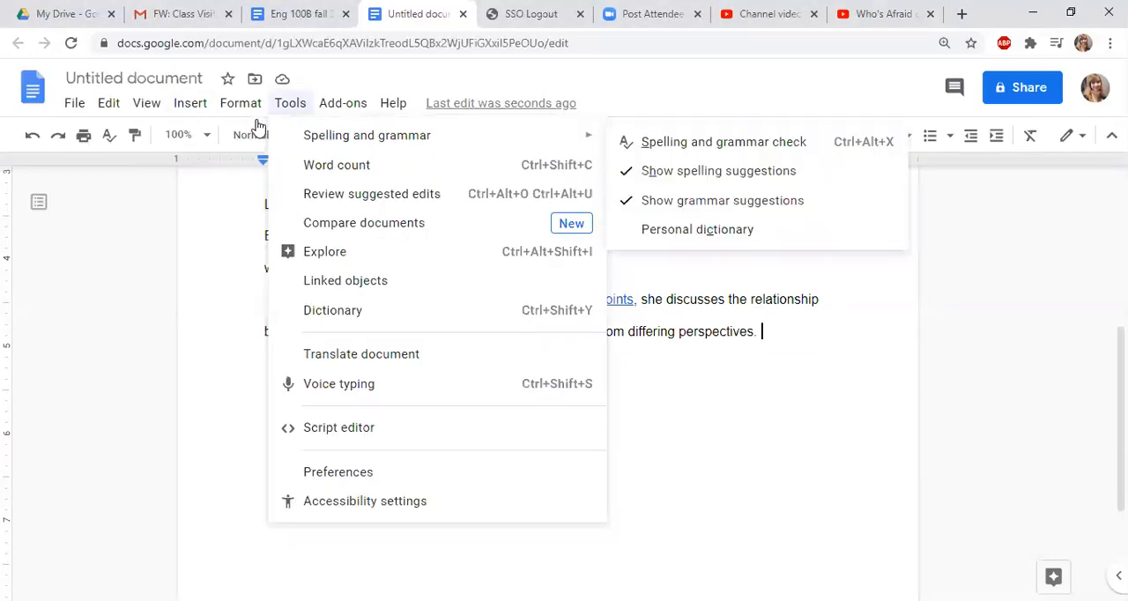
mouse_move(190, 103)
mouse_move(220, 130)
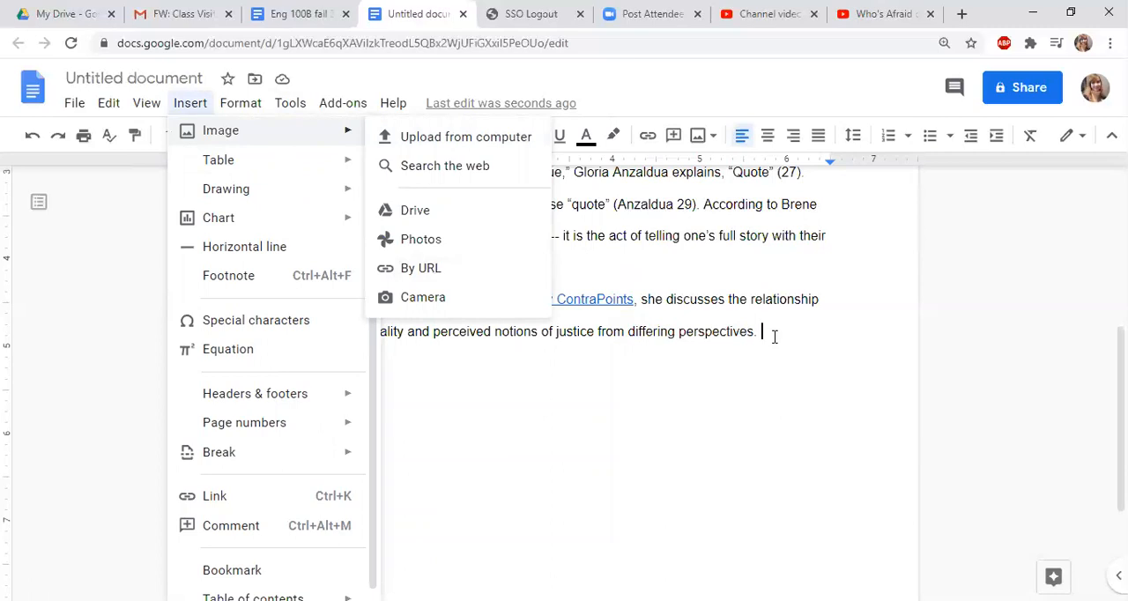
left_click(383, 340)
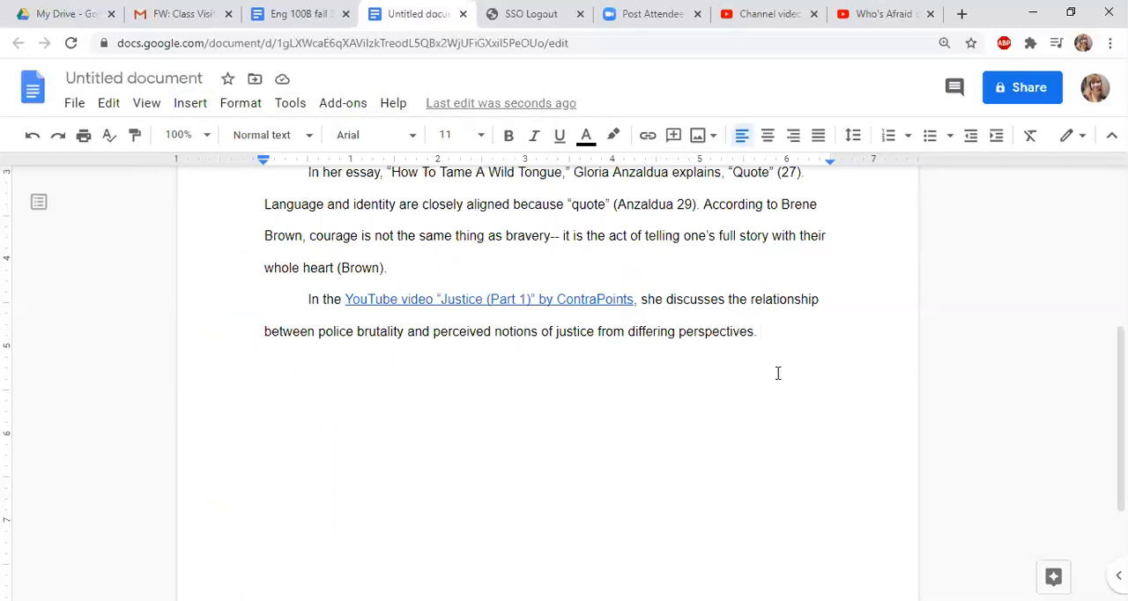
Continue the ContraPoints paragraph with She explains, “Quote” and an opening parenthesis for the citation
scroll(778, 373, "down", 1)
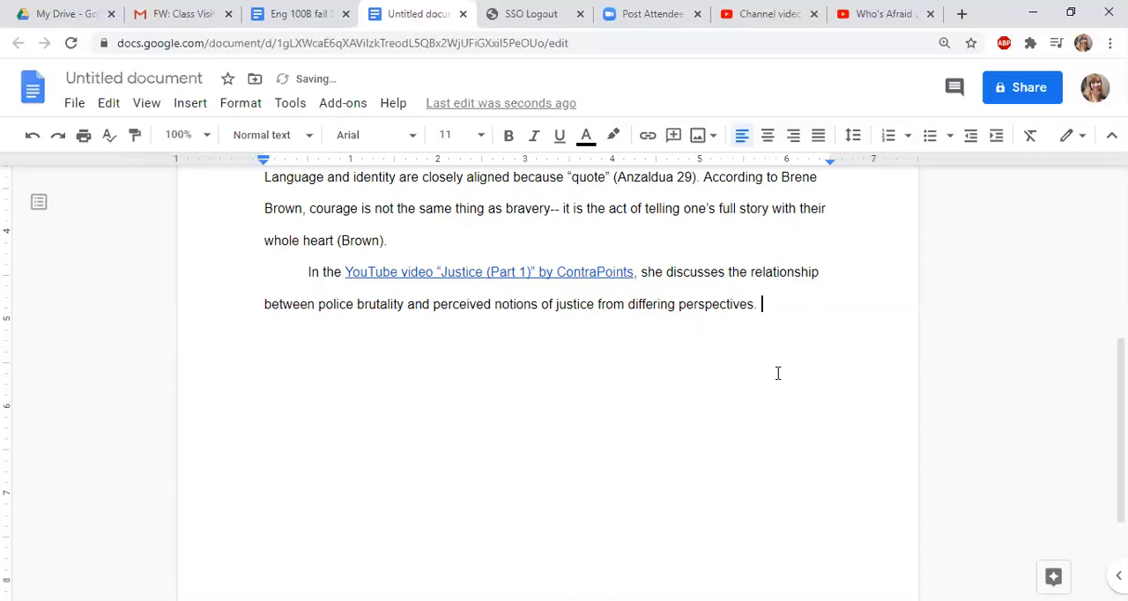
type("She explains, \"Quote\" (")
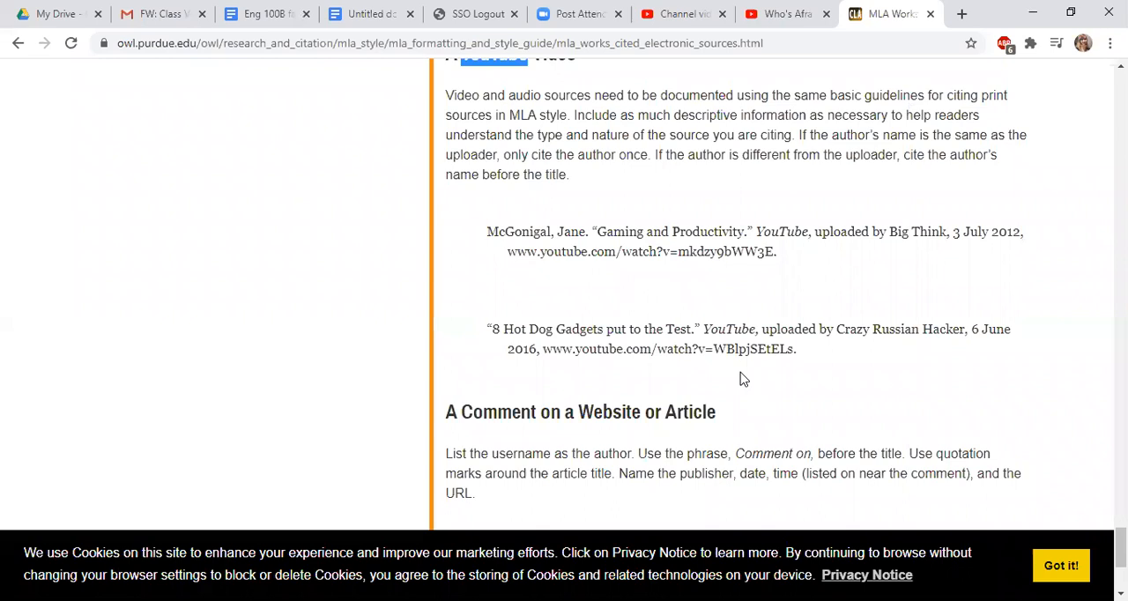
Read the Purdue OWL guidance on citing a YouTube video and compare it with the Anzaldua page citation in the essay
scroll(740, 379, "up", 1)
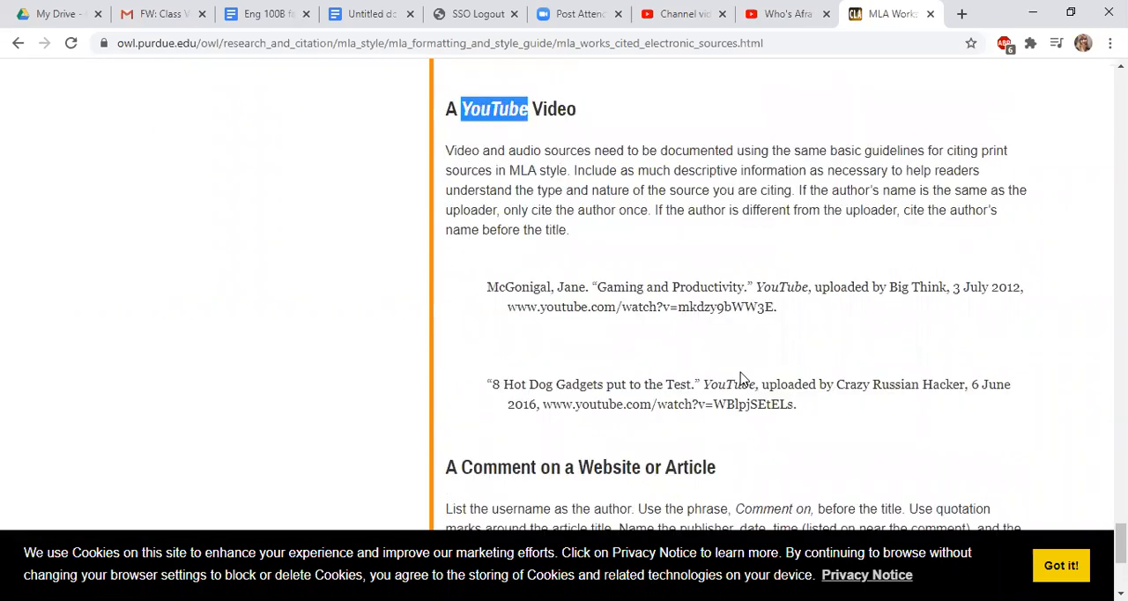
scroll(776, 335, "down", 1)
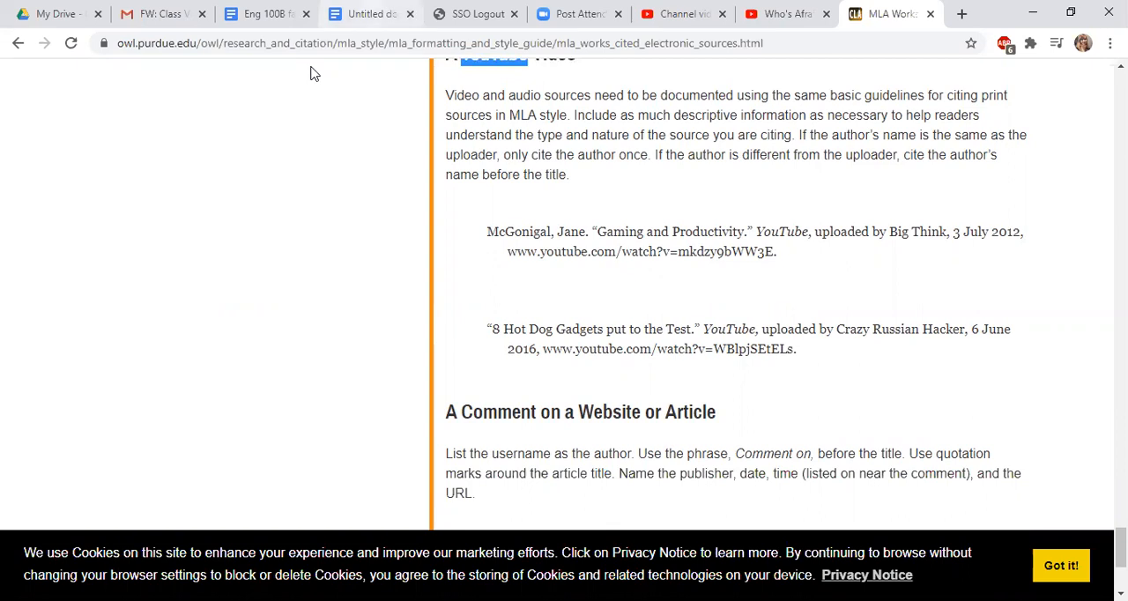
left_click(370, 14)
scroll(649, 282, "up", 3)
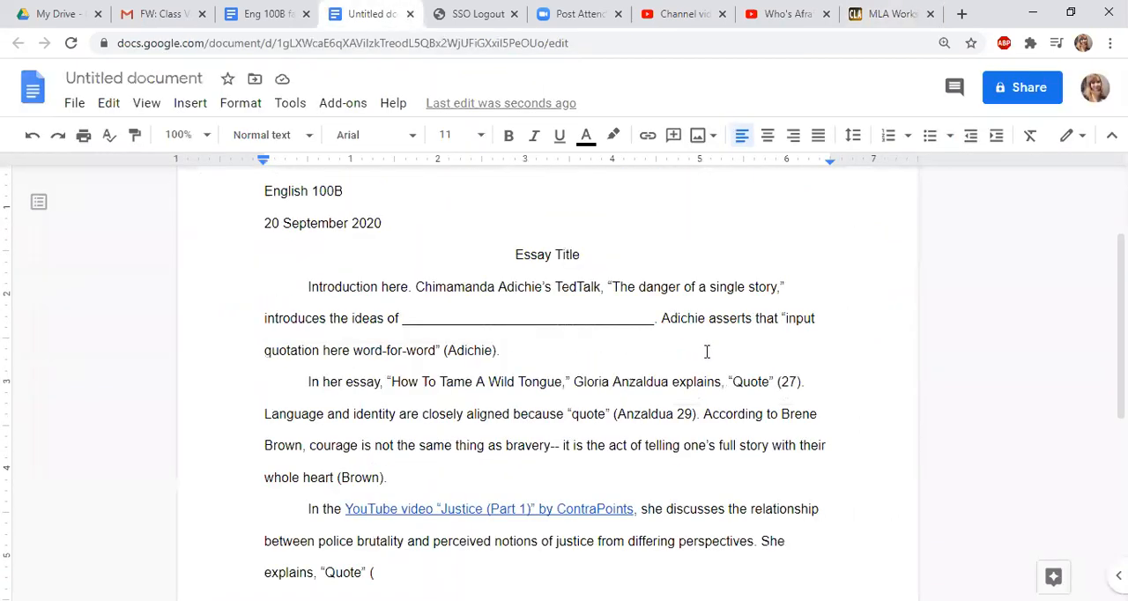
double_click(621, 414)
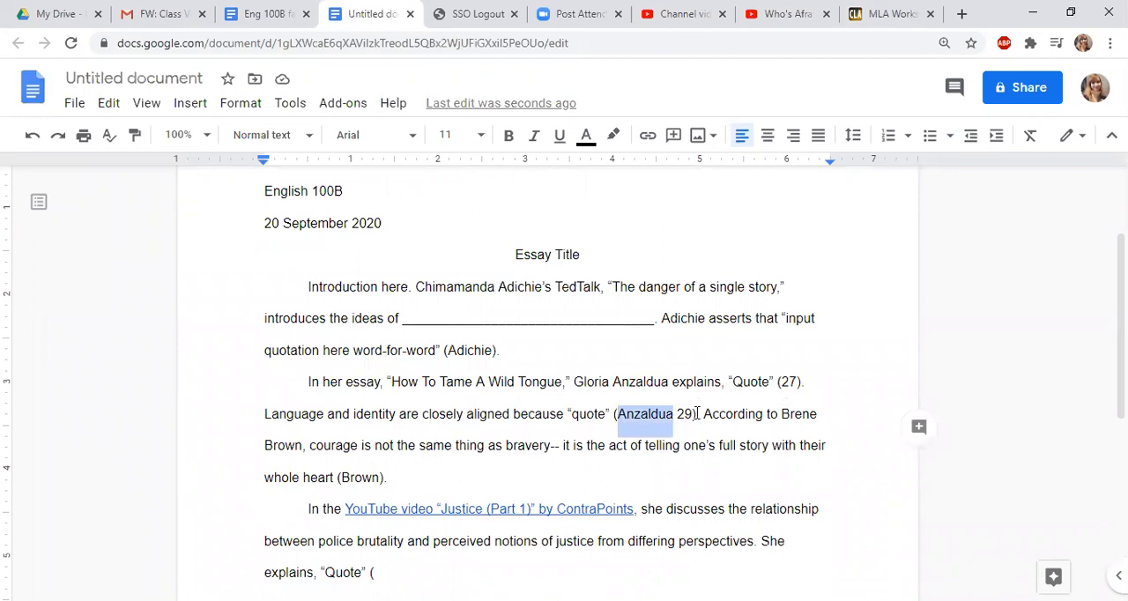
left_click(696, 413)
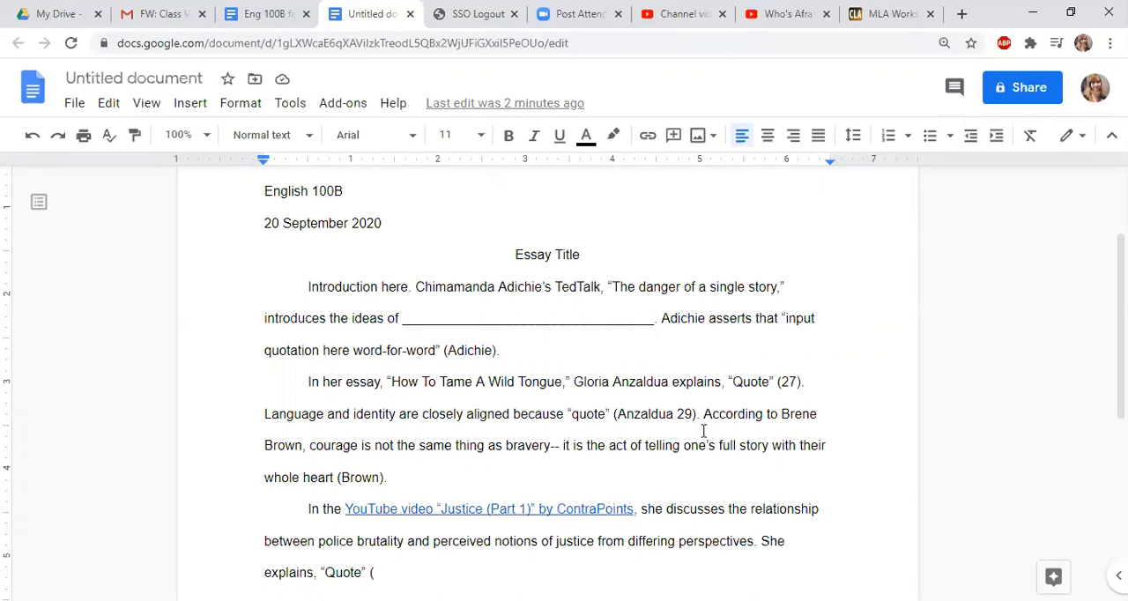
scroll(703, 430, "down", 1)
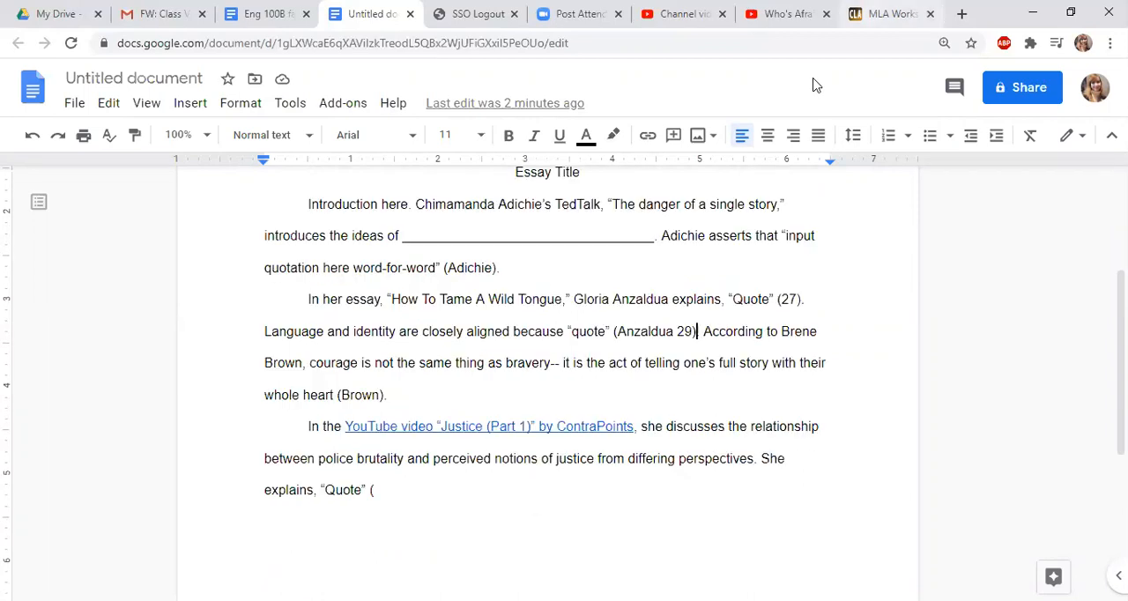
Examine how the two sample YouTube entries on the Purdue OWL page begin, with an author's last name or a video title
key("ctrl+9")
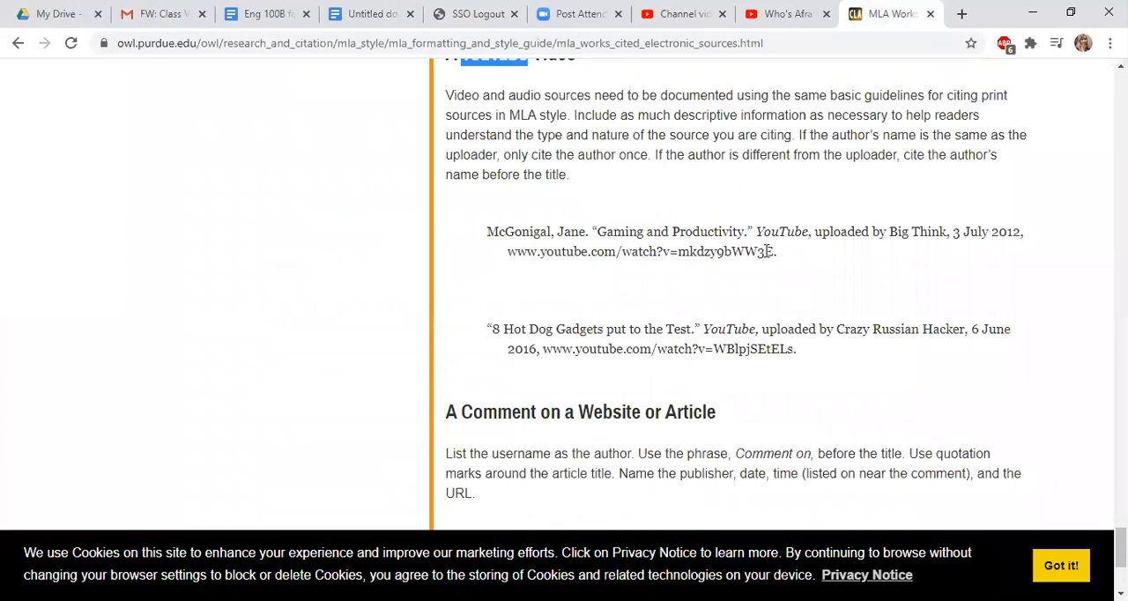
left_click_drag(484, 245, 508, 282)
left_click(491, 235)
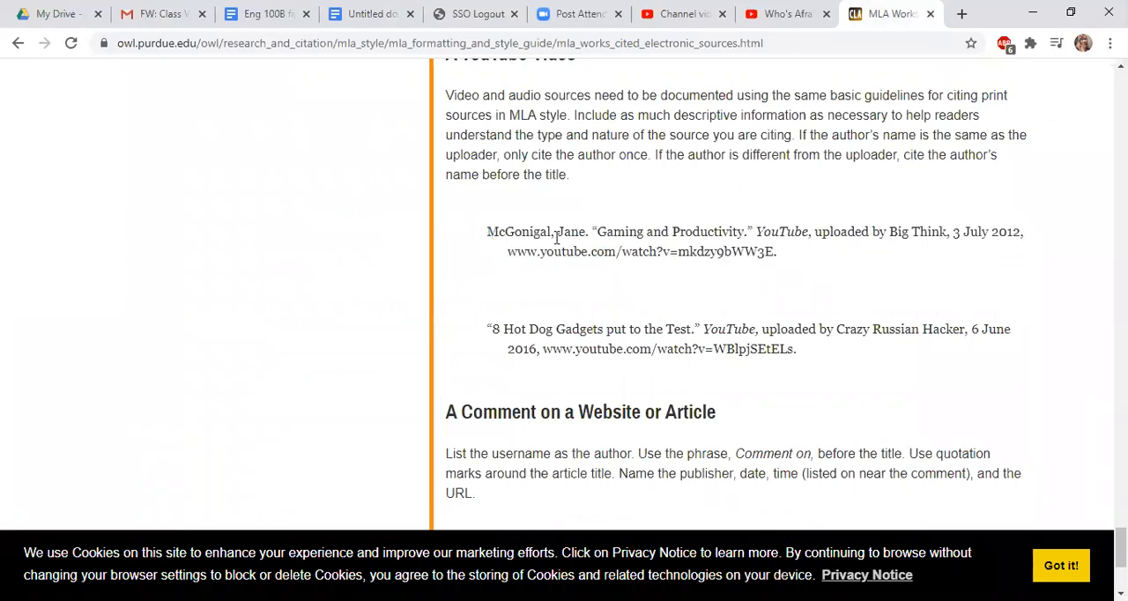
double_click(553, 234)
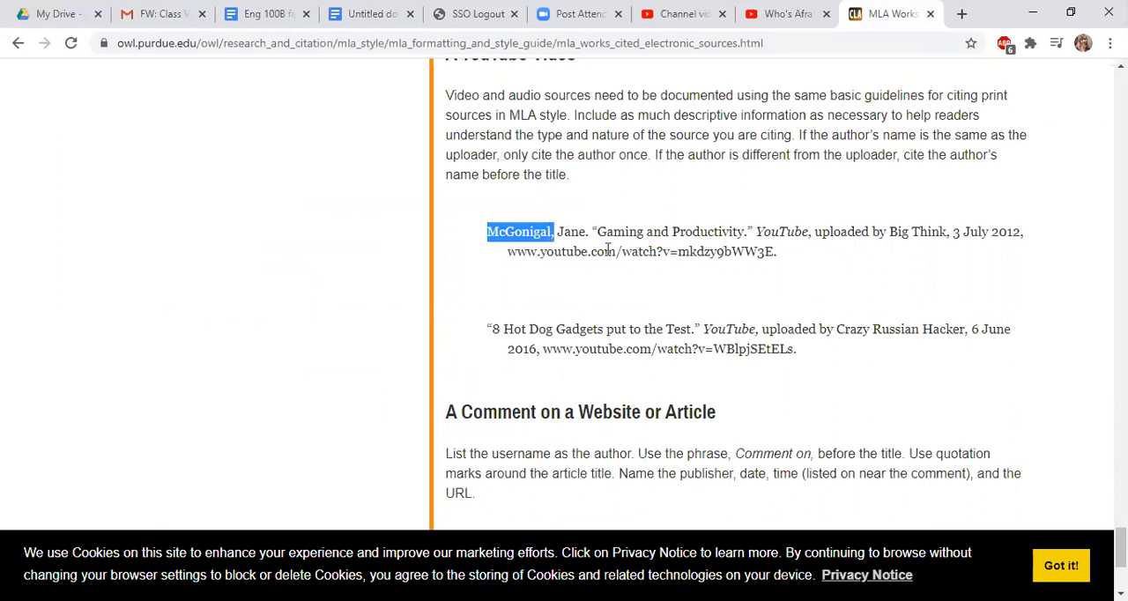
key("shift+Left")
left_click(498, 385)
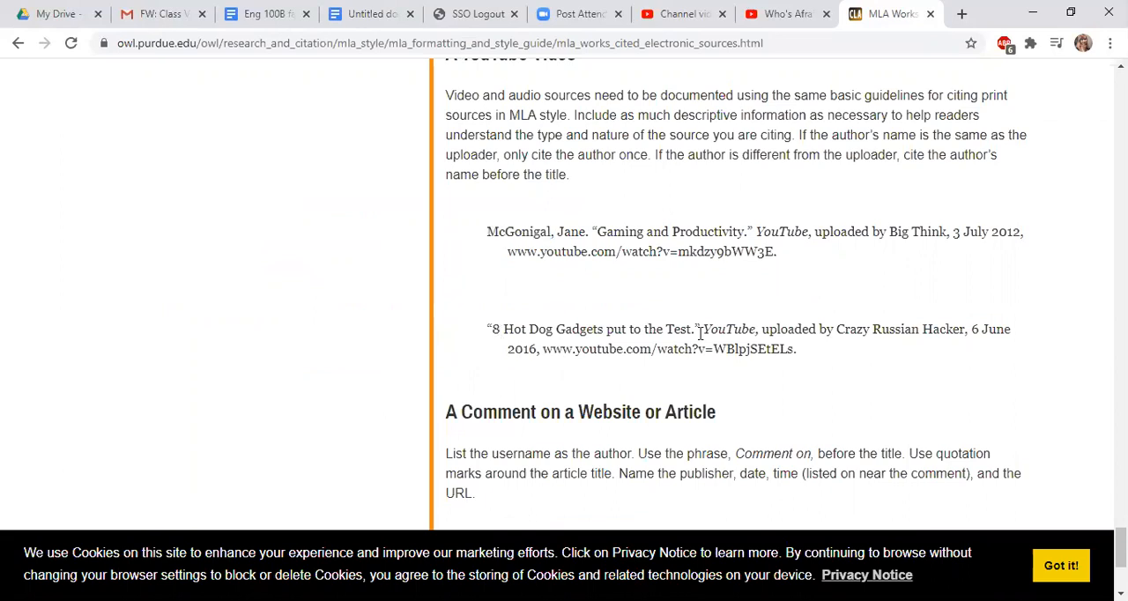
left_click_drag(487, 329, 700, 333)
left_click(802, 350)
left_click_drag(502, 330, 486, 330)
Back in the essay, complete the open in-text citation as (Wynn) and end the sentence with a period
left_click(363, 14)
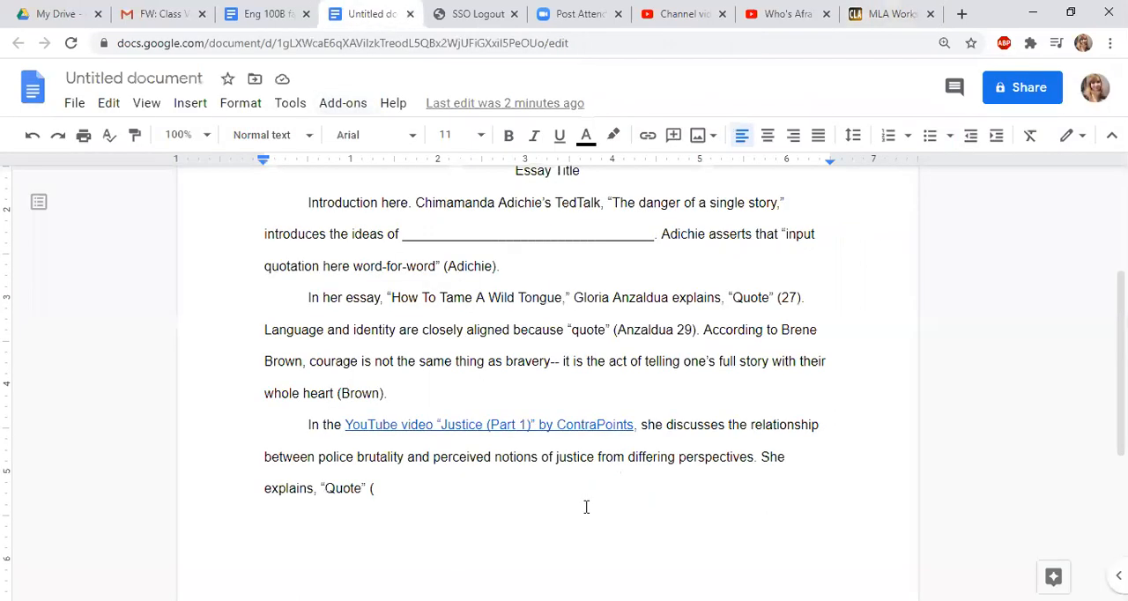
scroll(586, 507, "down", 3)
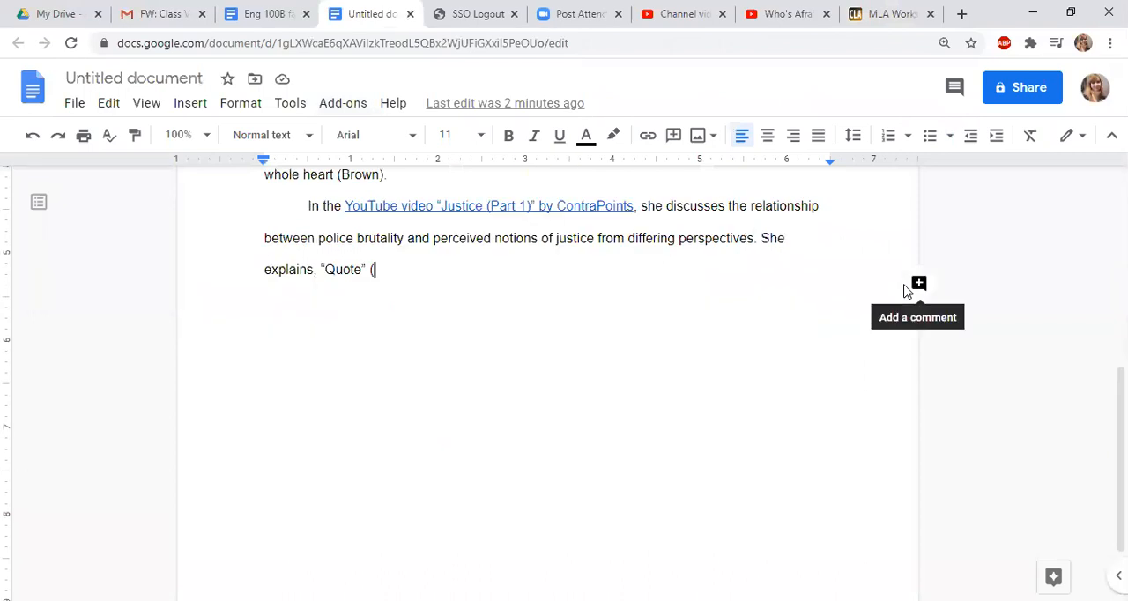
type("Wynn)")
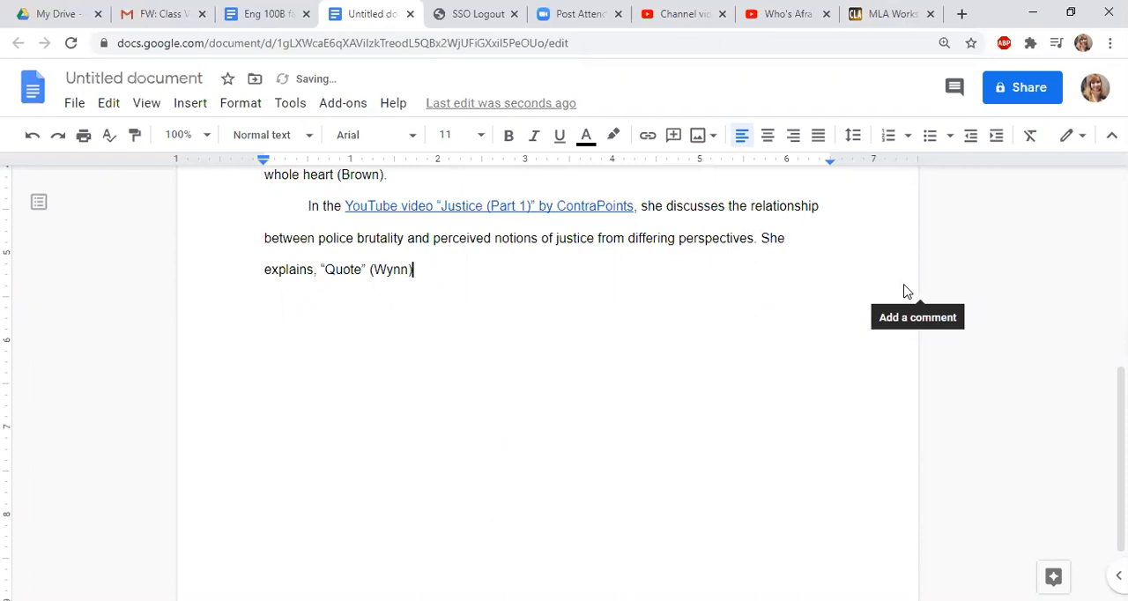
type(".")
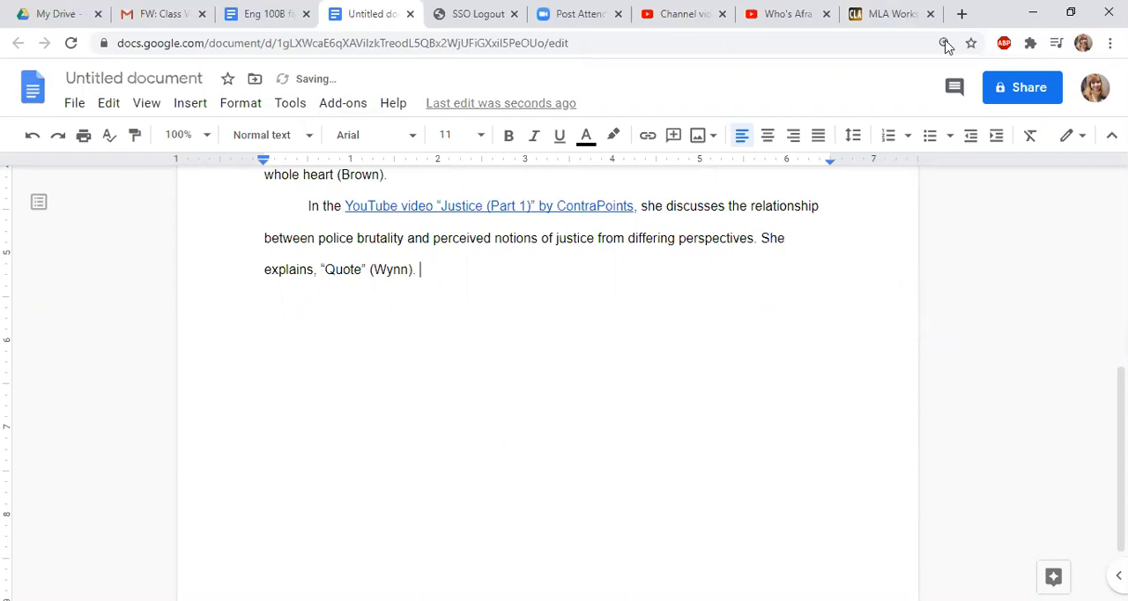
After checking the Purdue OWL video entry, start a new essay paragraph: According to the video, “quote” (“8
left_click(890, 13)
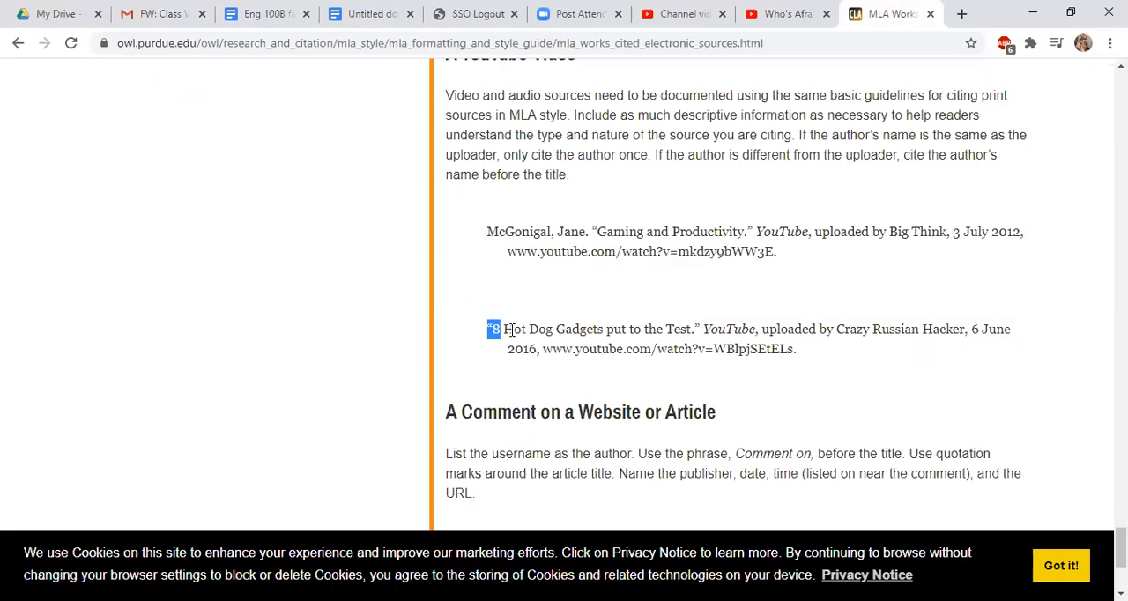
left_click(370, 15)
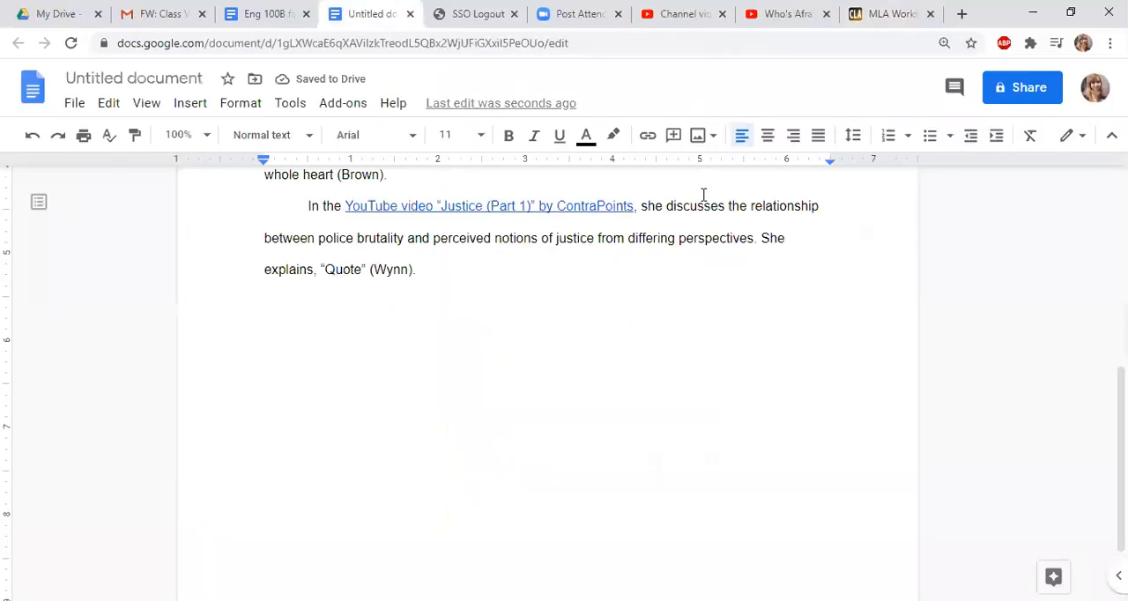
key("Return")
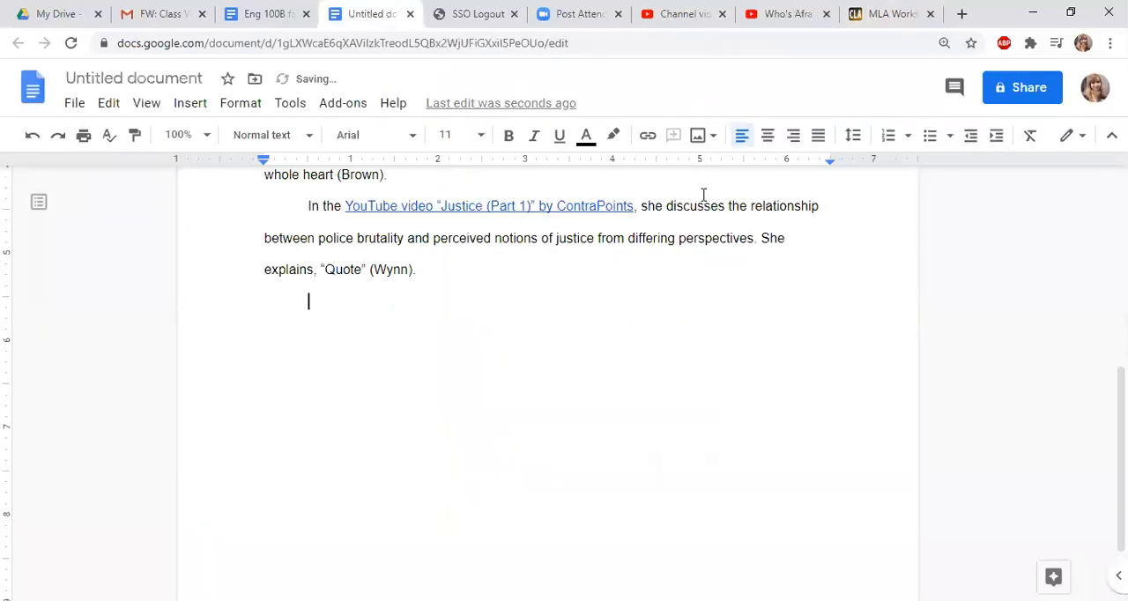
type("According to the ")
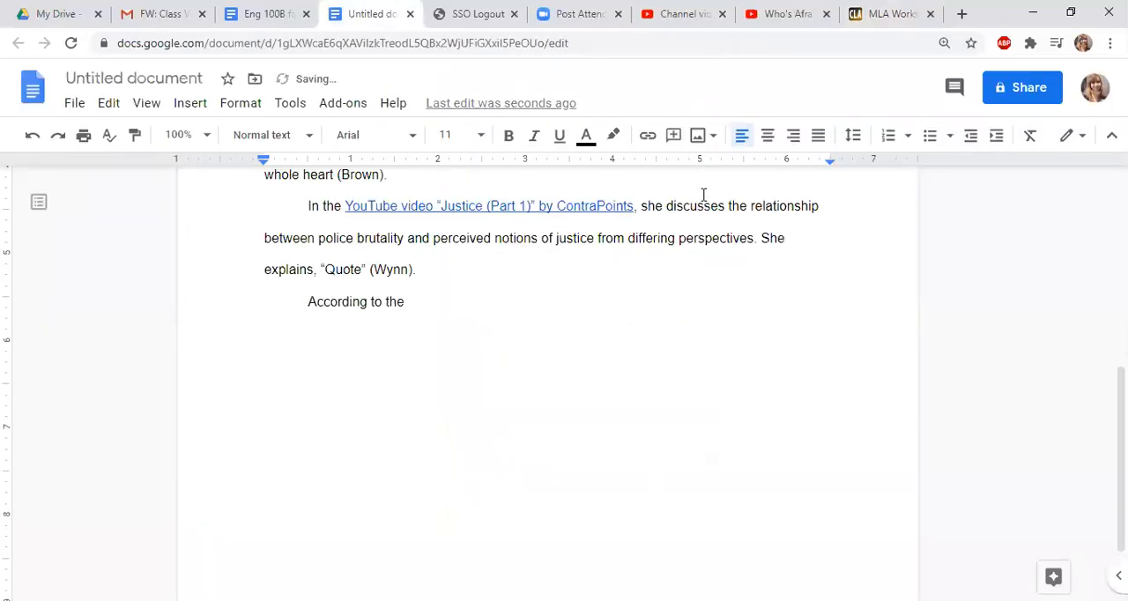
type("video, ")
type("\"qu")
type("ot")
type("e\" ")
type("(")
type("\"")
type("8")
Recheck how the hot dog gadgets entry begins on Purdue OWL, and finish the essay's citation as (“8”) with a period
key("ctrl+9")
double_click(495, 330)
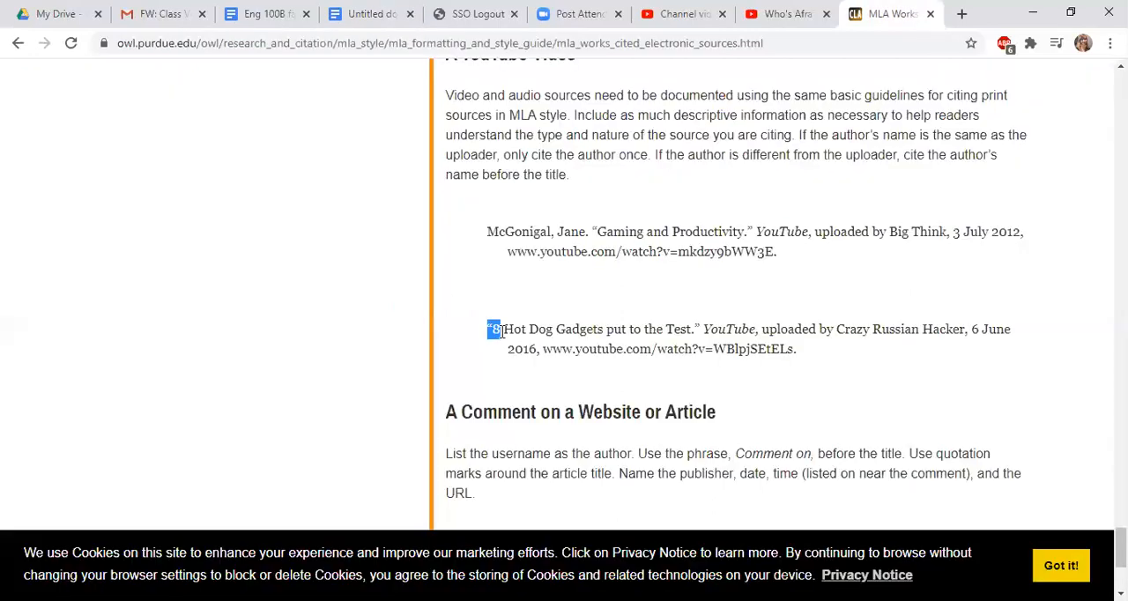
key("ctrl+4")
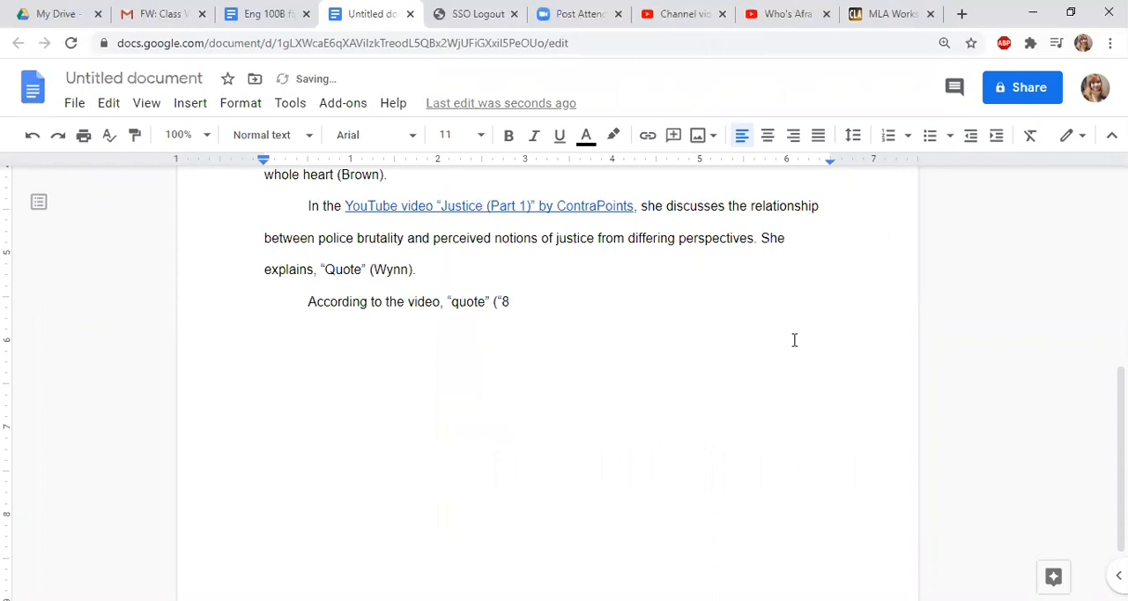
type("\"")
Compare the opening words of the two sample YouTube entries on Purdue OWL, author's last name versus video title, and return to the essay
key("ctrl+9")
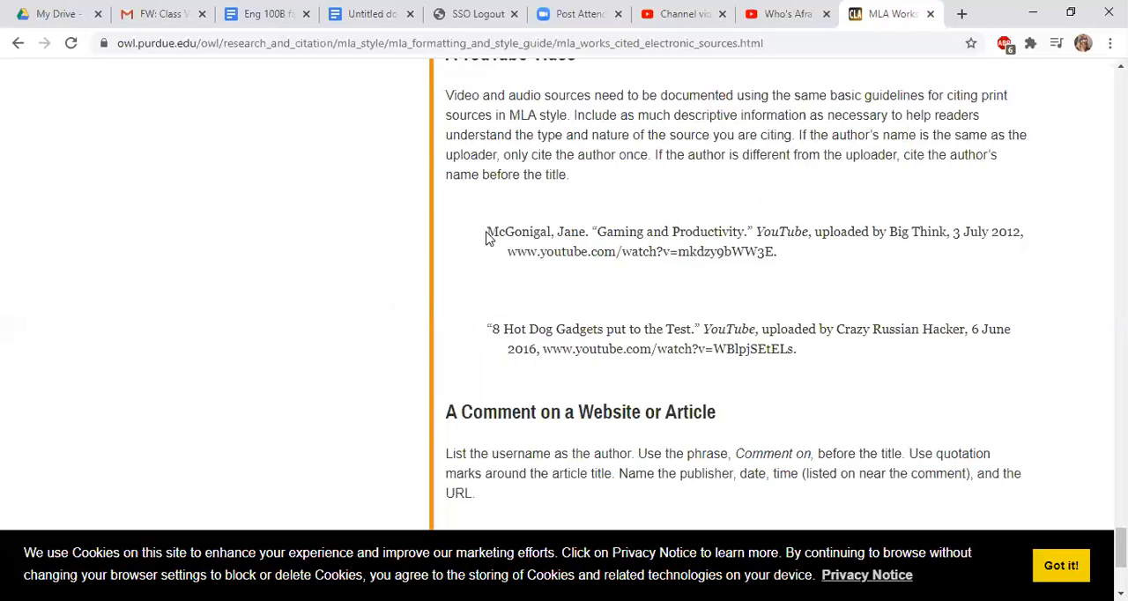
double_click(548, 240)
double_click(546, 233)
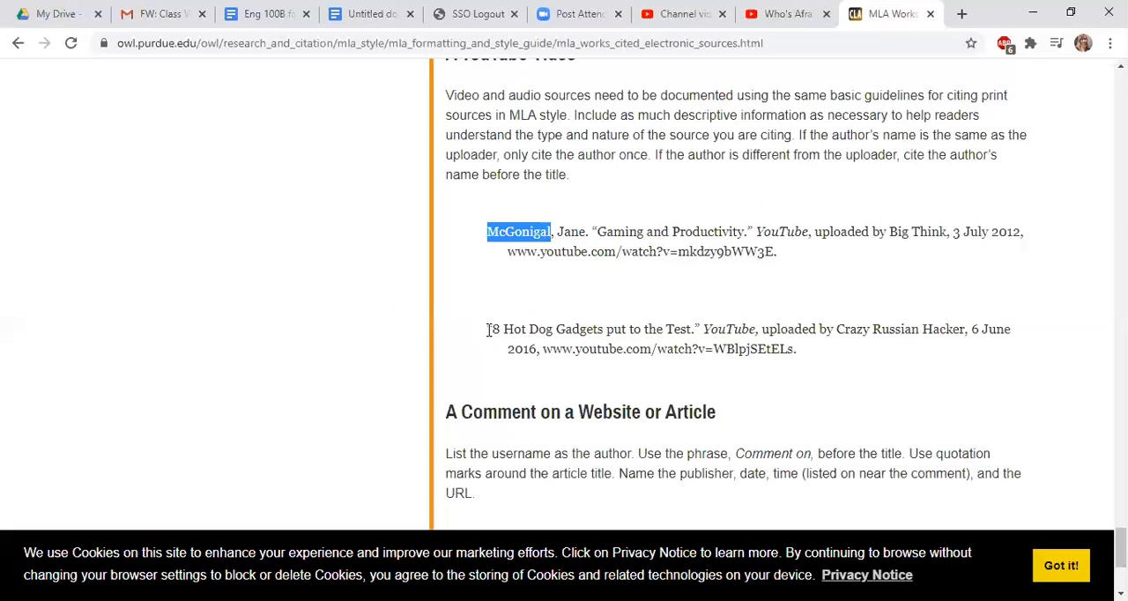
left_click_drag(488, 329, 502, 329)
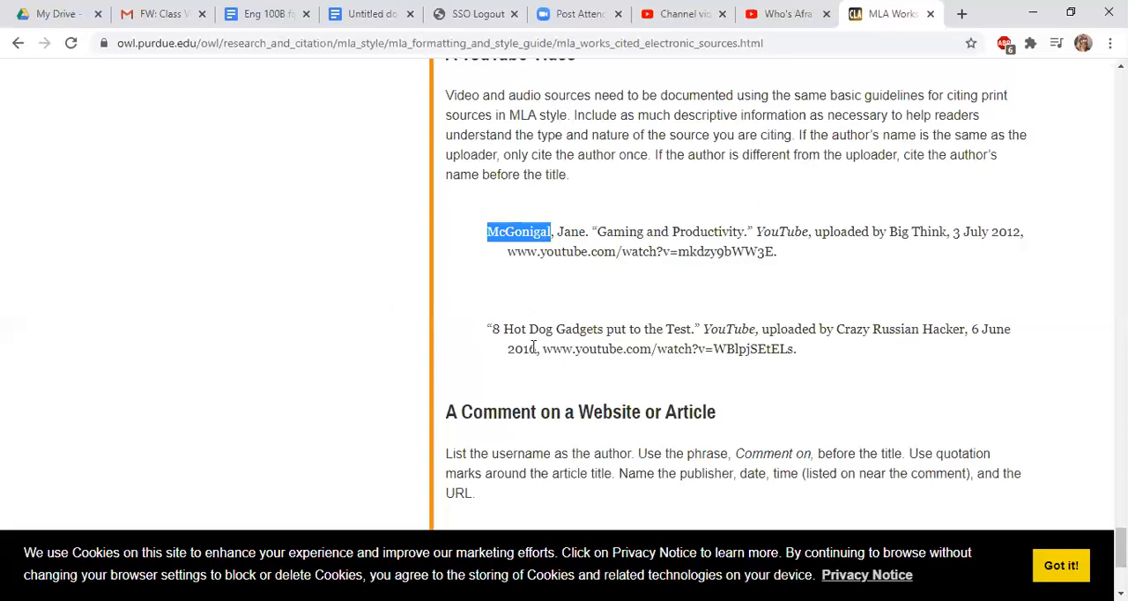
left_click(617, 348)
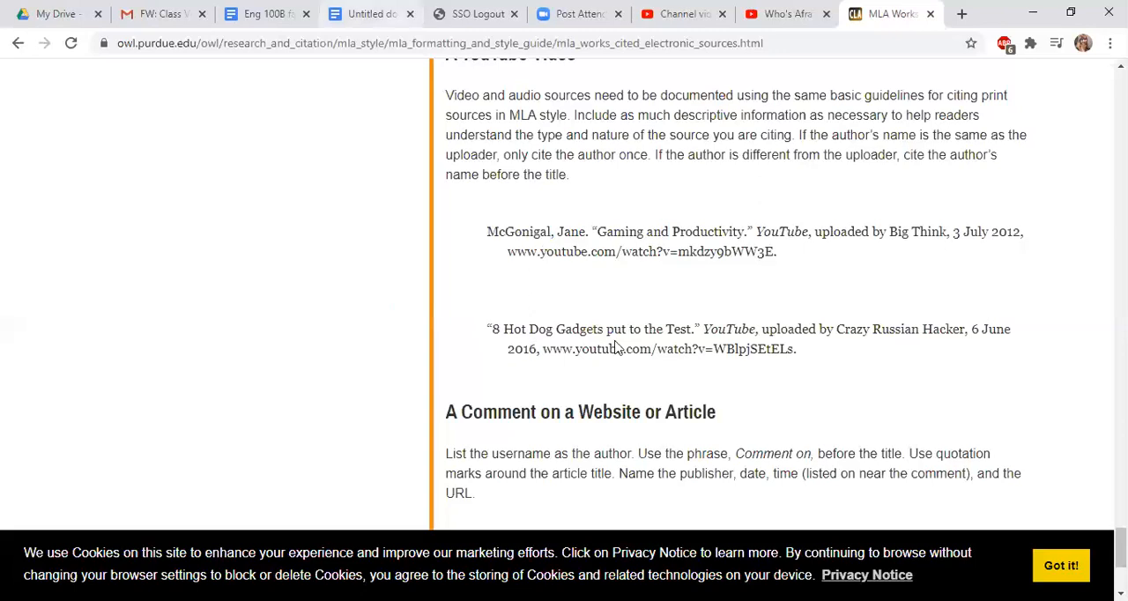
left_click(371, 13)
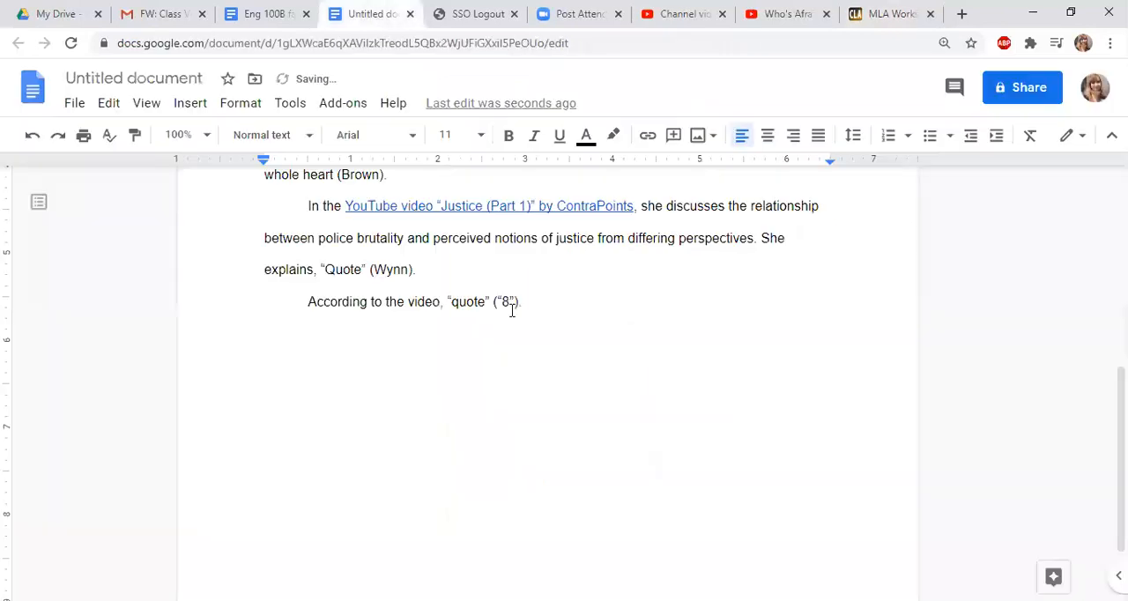
Add blank lines after the last essay paragraph until the cursor sits on the first line of page two
left_click(521, 302)
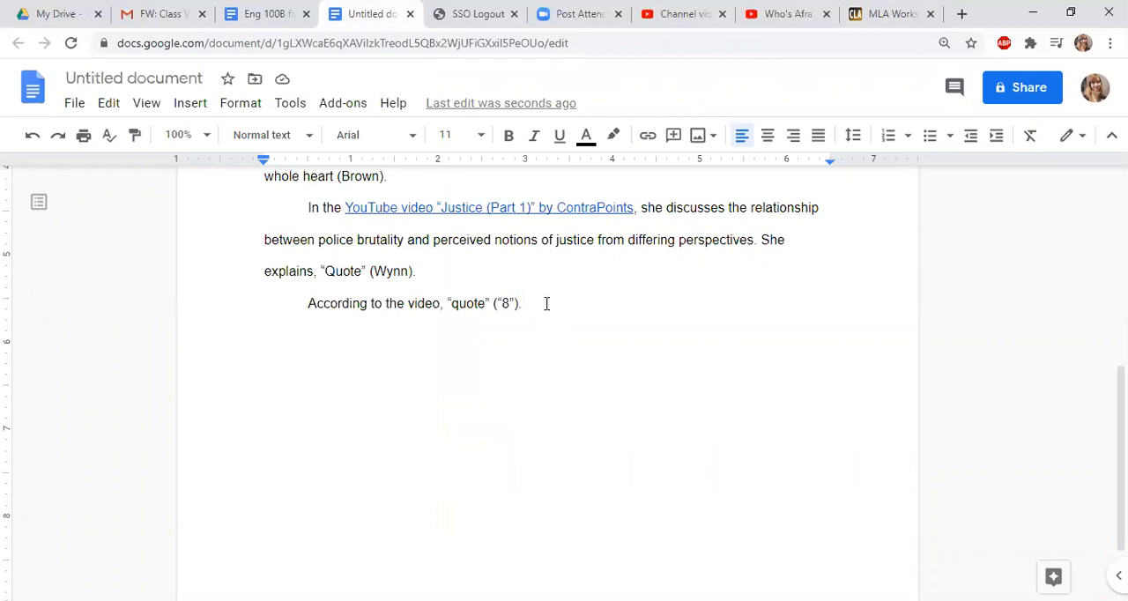
scroll(546, 304, "up", 1)
scroll(547, 303, "up", 3)
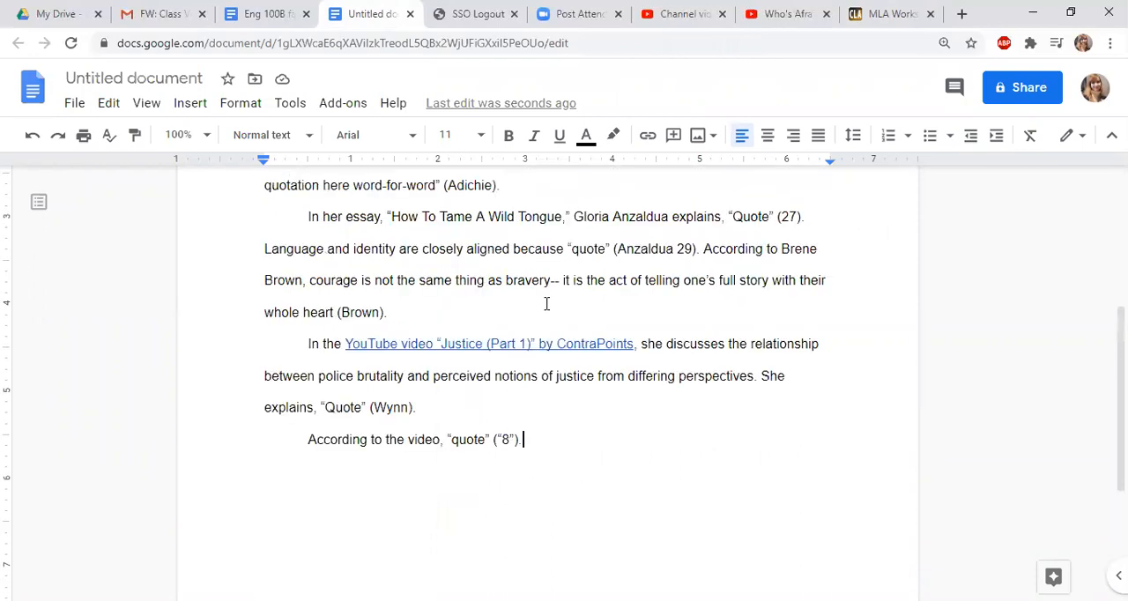
scroll(546, 304, "up", 6)
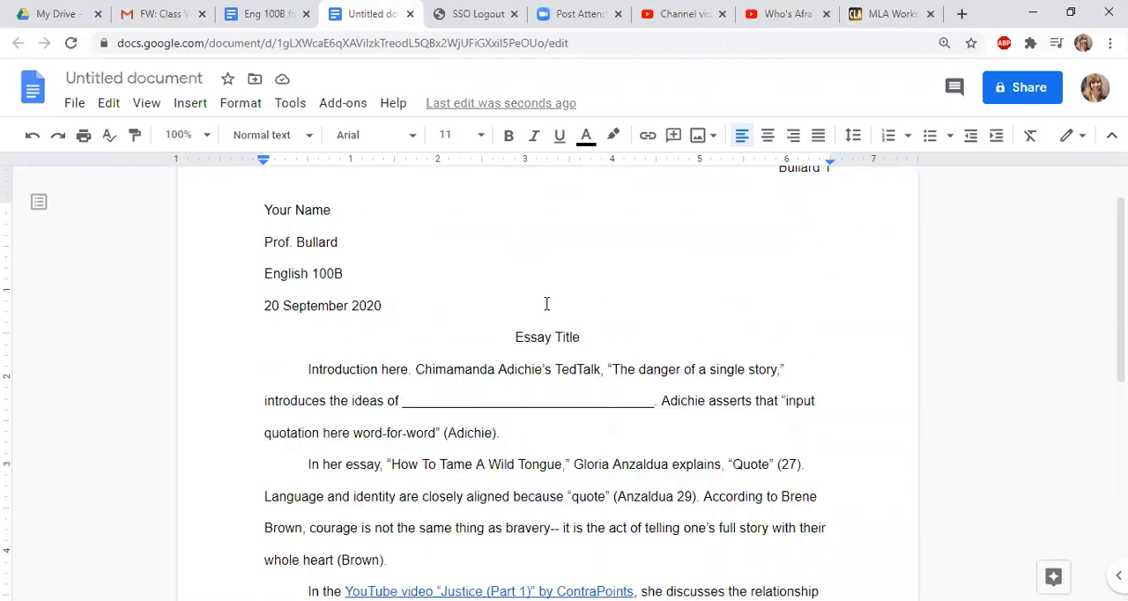
scroll(547, 303, "down", 4)
scroll(546, 303, "down", 2)
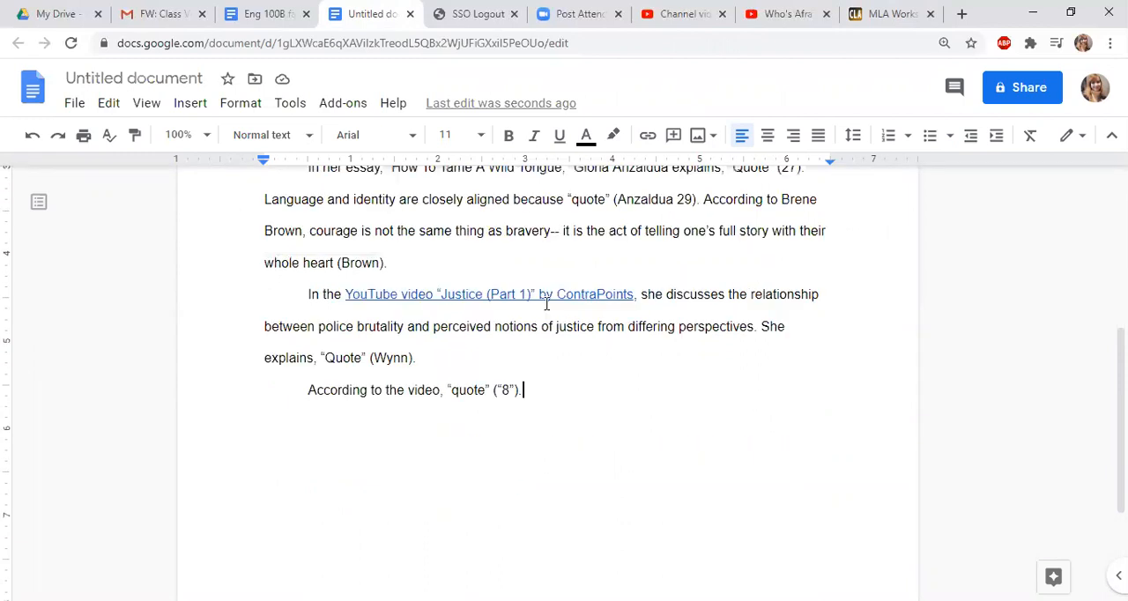
scroll(547, 303, "down", 2)
key("Return")
key("Return")
key("Return")
key("Return")
key("Return")
key("Return")
key("Return")
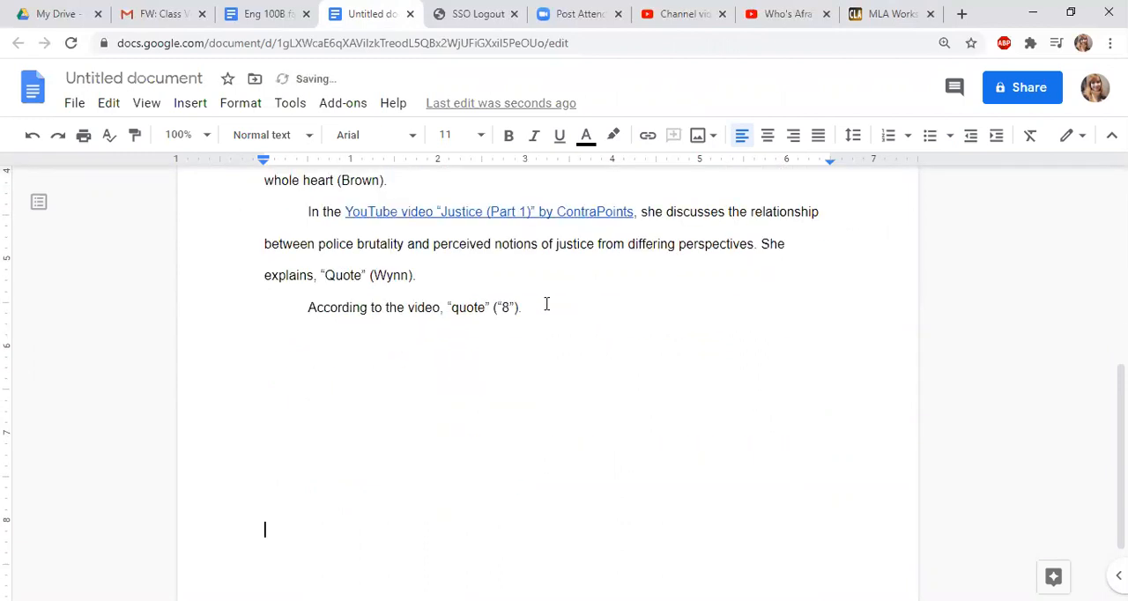
key("Return")
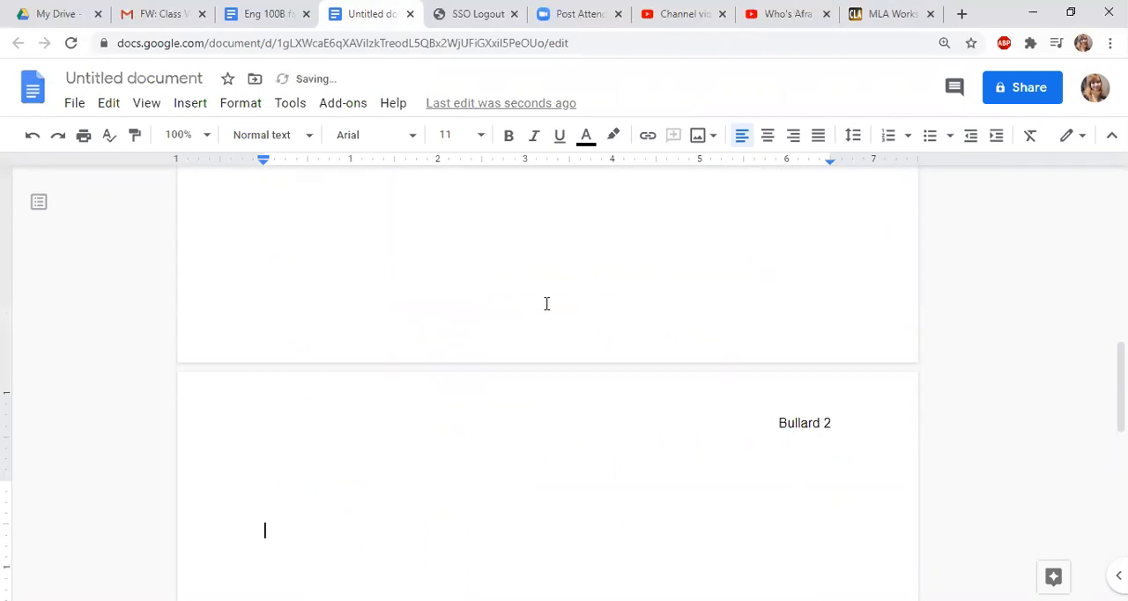
key("BackSpace")
key("BackSpace")
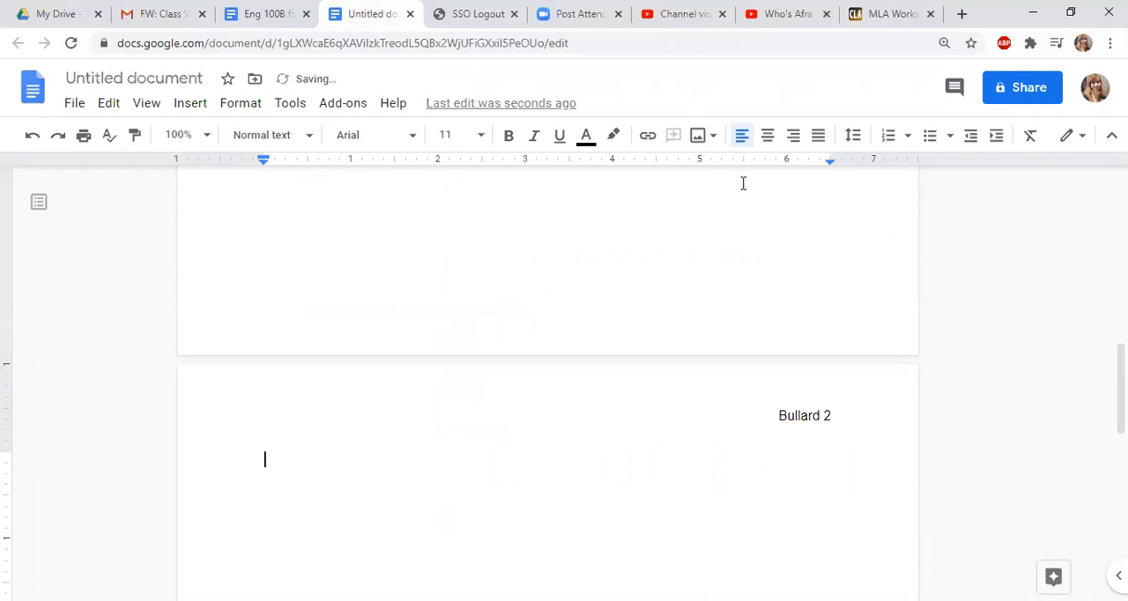
Enter a centered Works Cited heading on page two and start a left-aligned line beneath it
left_click(769, 141)
type("Wor")
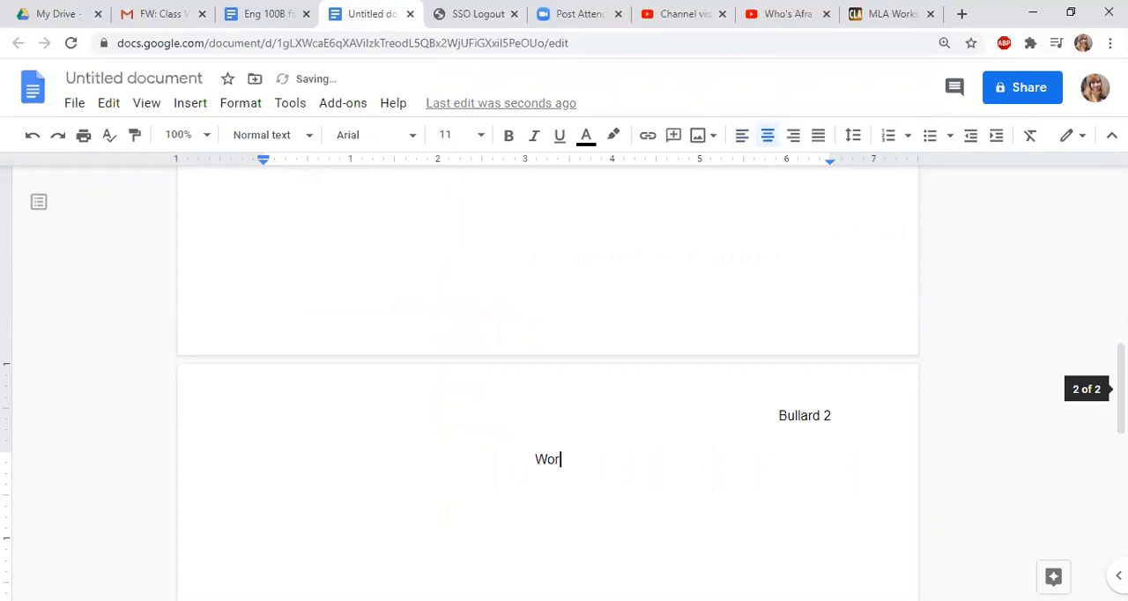
type("ks Cited")
key("Return")
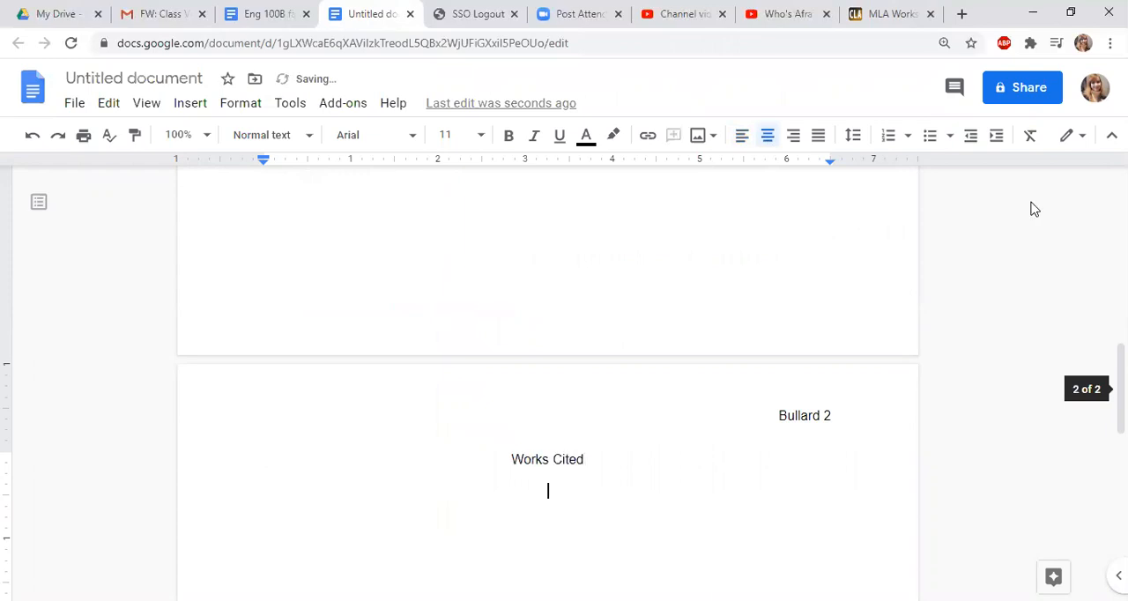
left_click(741, 137)
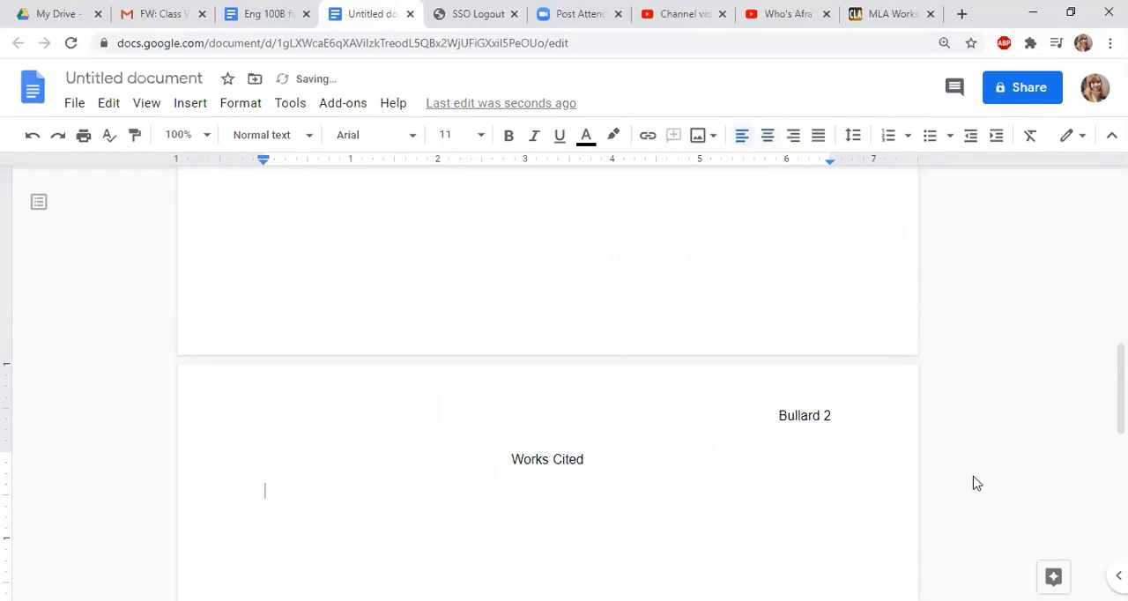
Begin a template citation under the Works Cited heading: Last Name, First Name. “Title of work.”
scroll(976, 483, "down", 2)
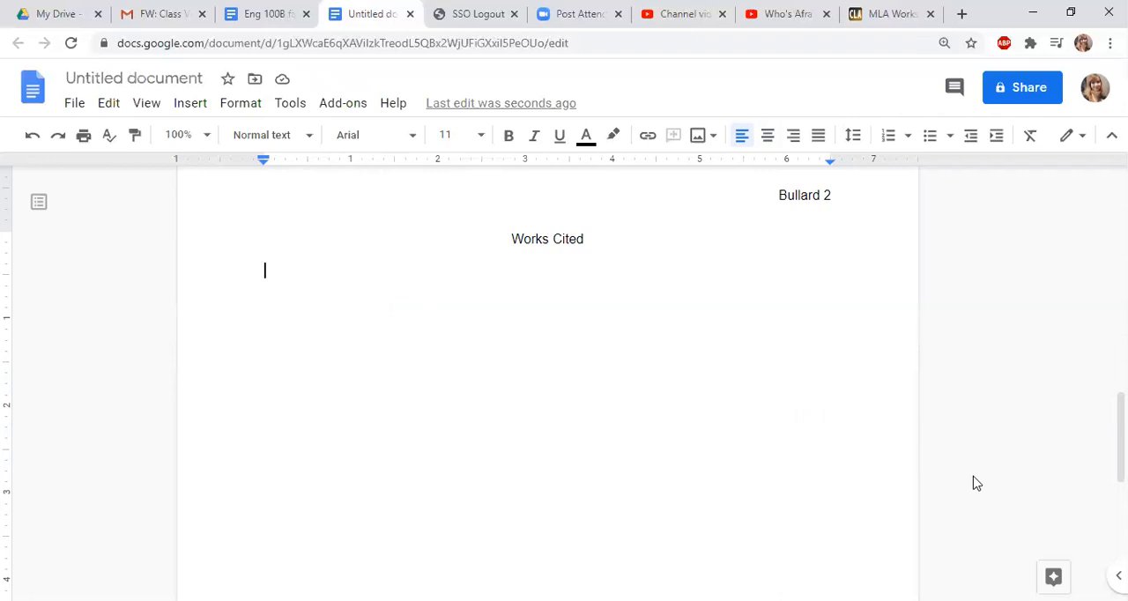
type("Last N")
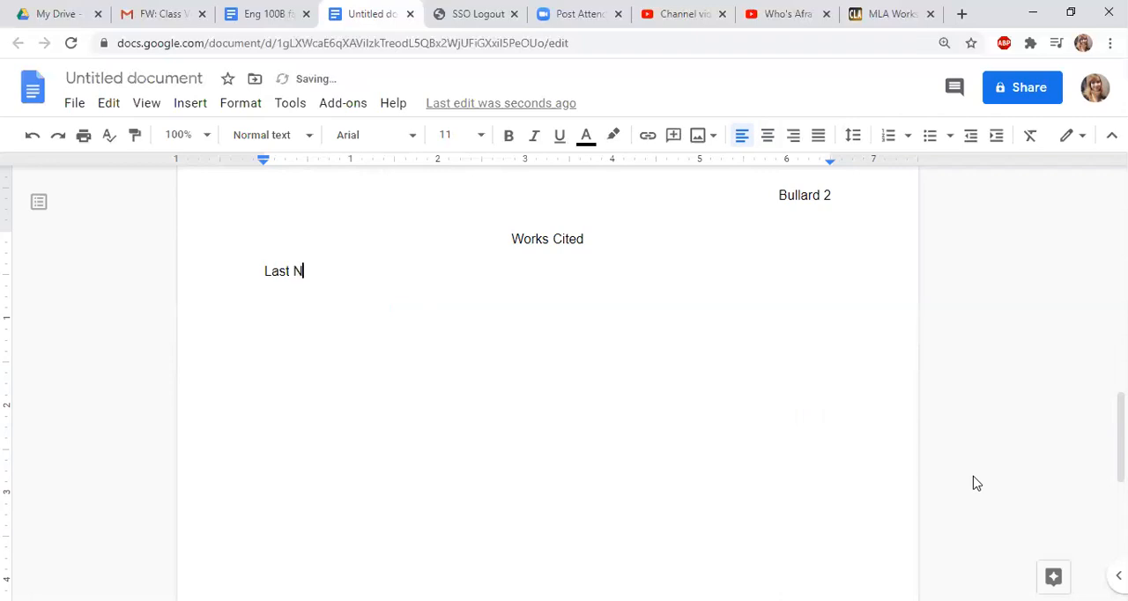
type("ame, First Nam")
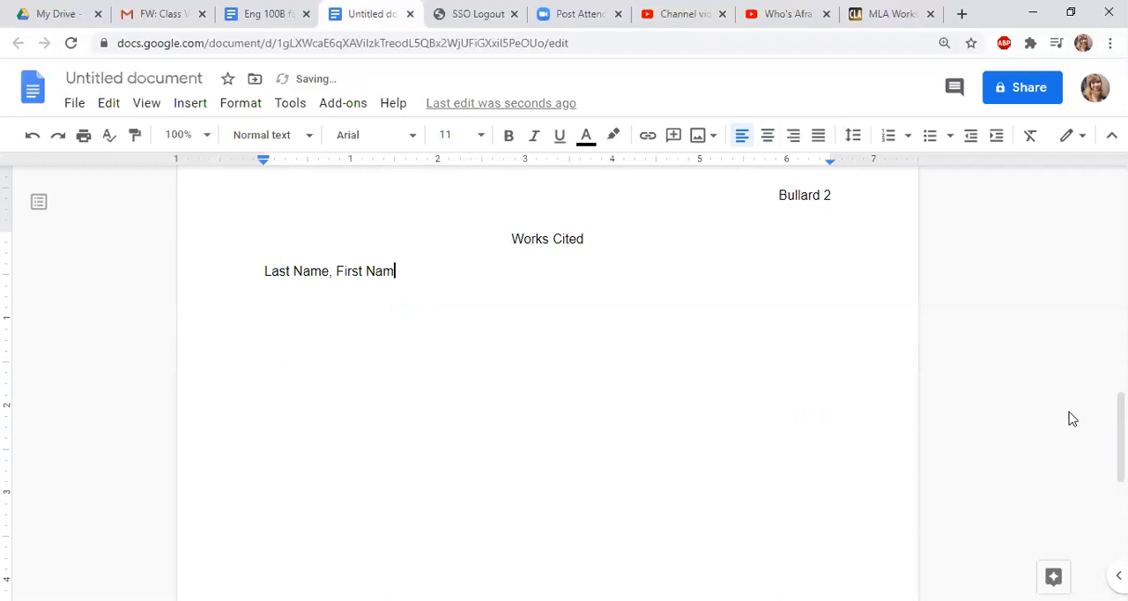
type("e. \"")
type("Title of")
type(" work.")
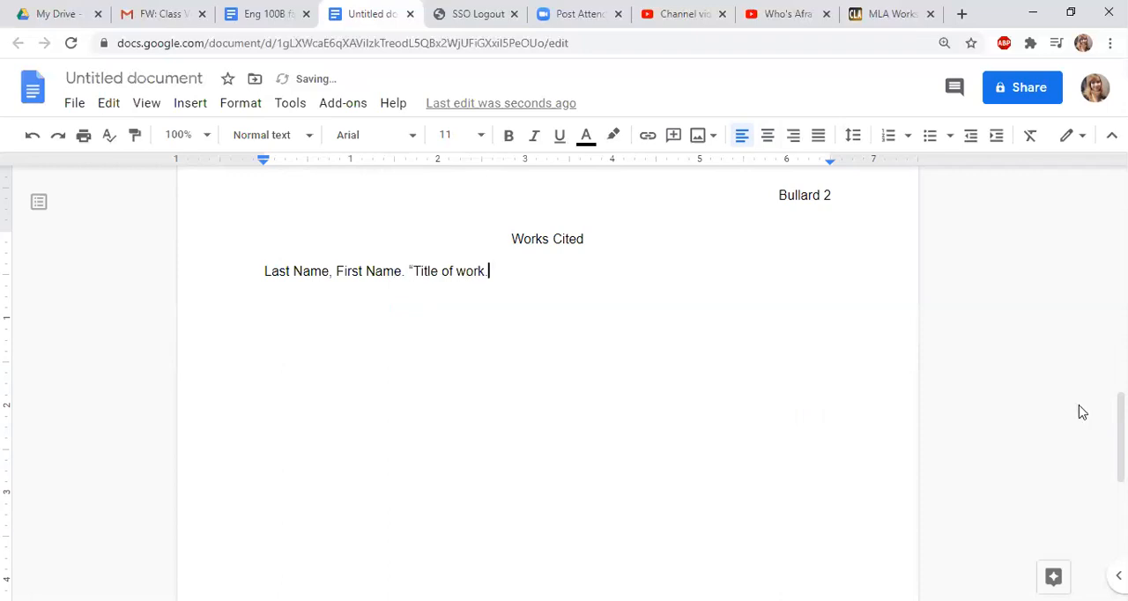
type("\"")
Continue the template citation with Title of Container in italics, followed by a non-italic comma
key("ctrl+i")
type("Title of Contai")
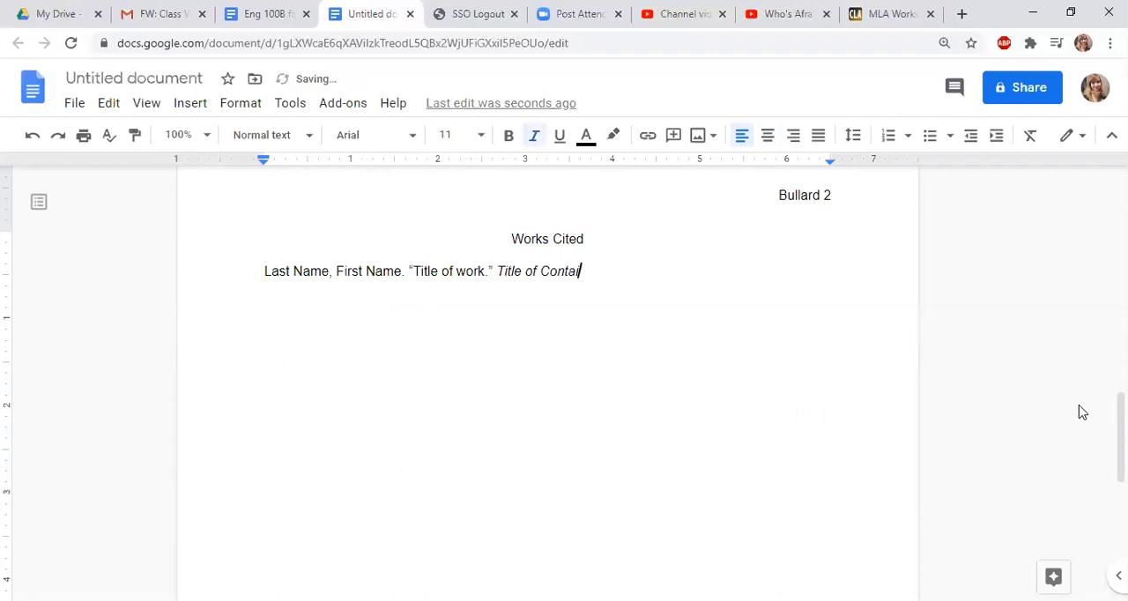
type("ner")
key("ctrl+i")
type(",")
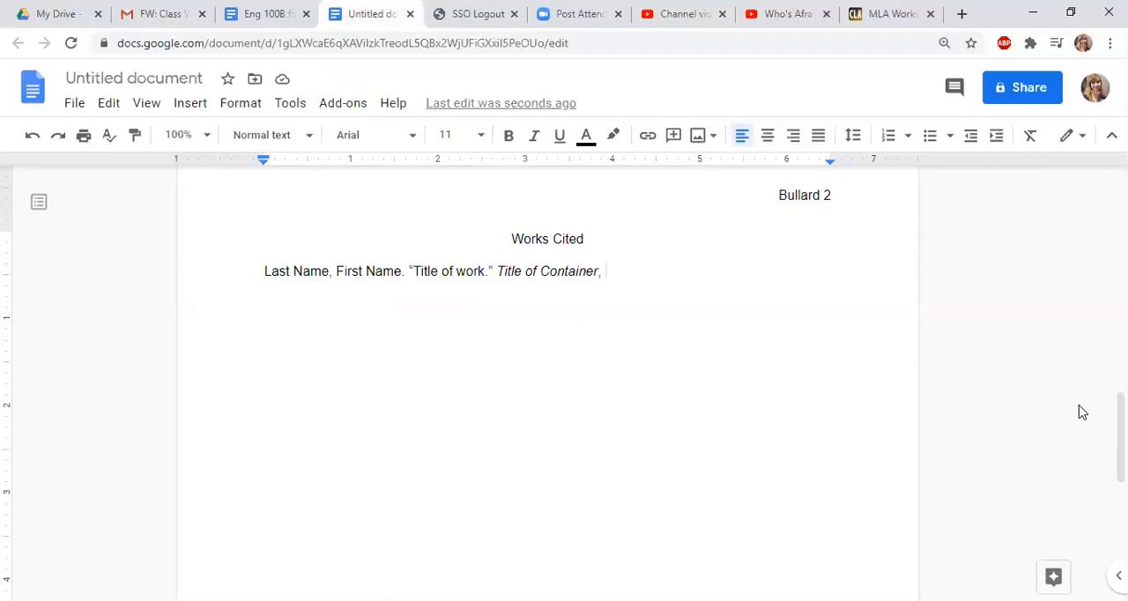
Complete the template citation with date of publication, URL. and start a new line below it
type("date of publi")
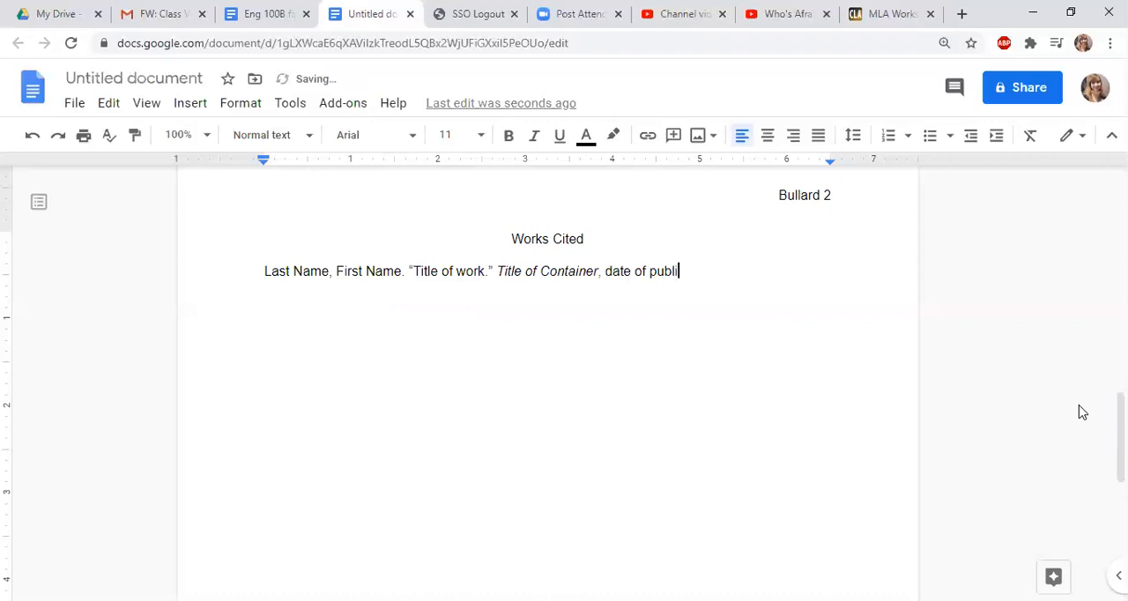
type("cation")
key("BackSpace")
type(",")
type("URL.")
triple_click(254, 279)
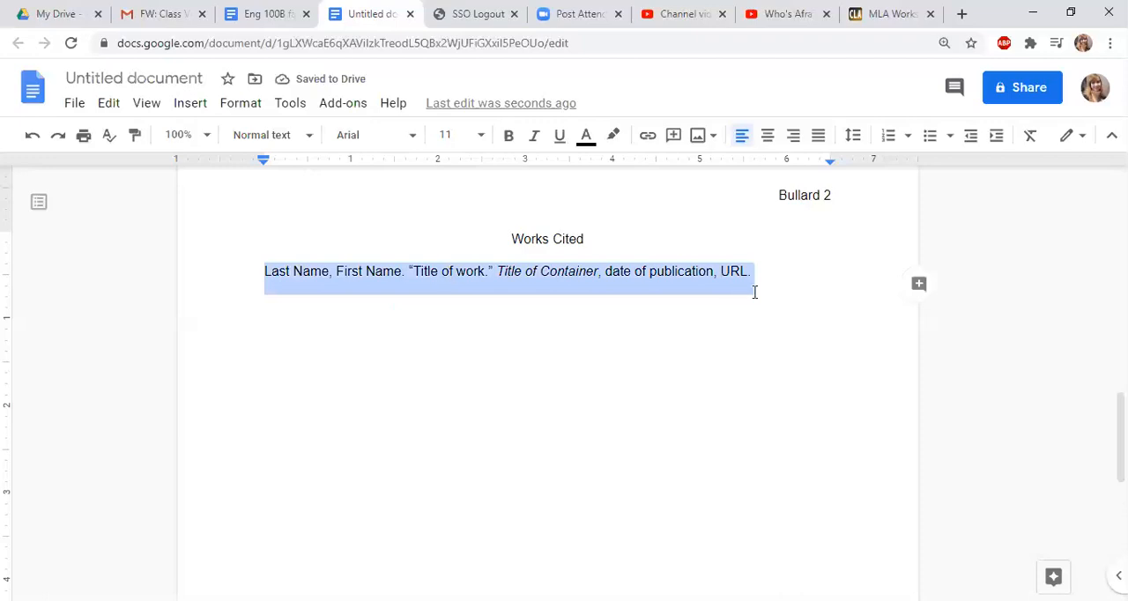
key("Right")
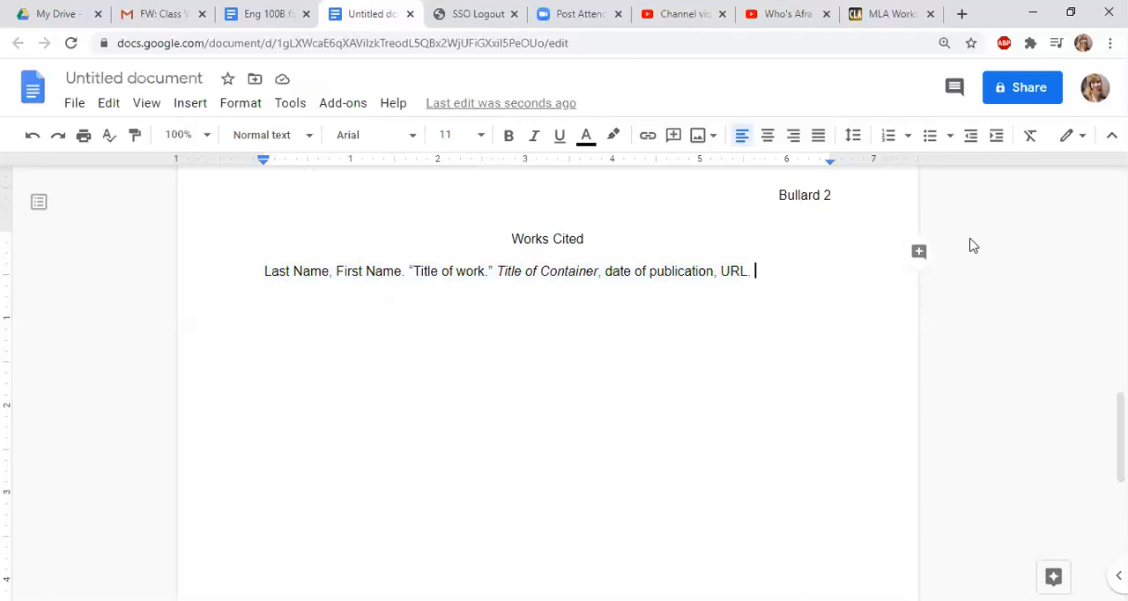
key("Return")
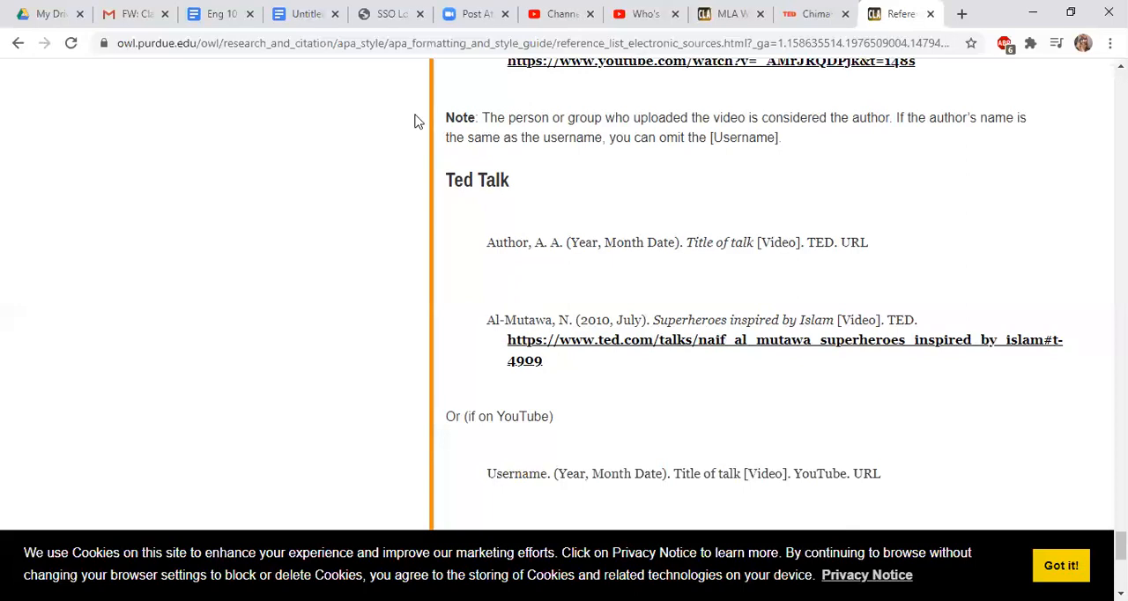
Begin a source entry under the template citation with the TED speaker's surname and initials: Adichie, C. N
left_click(797, 19)
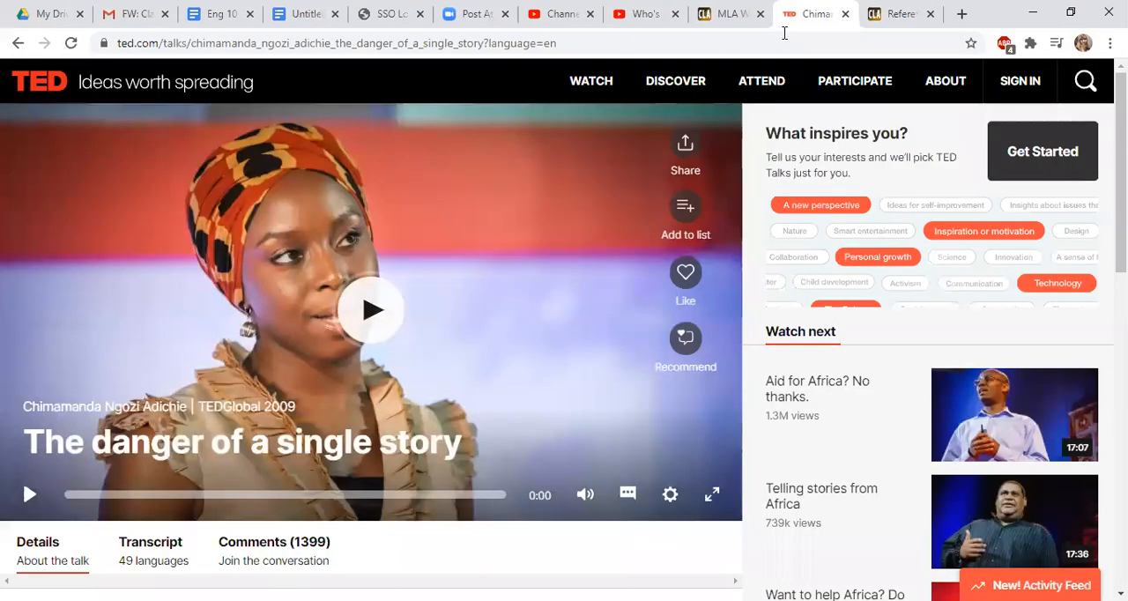
scroll(50, 381, "down", 1)
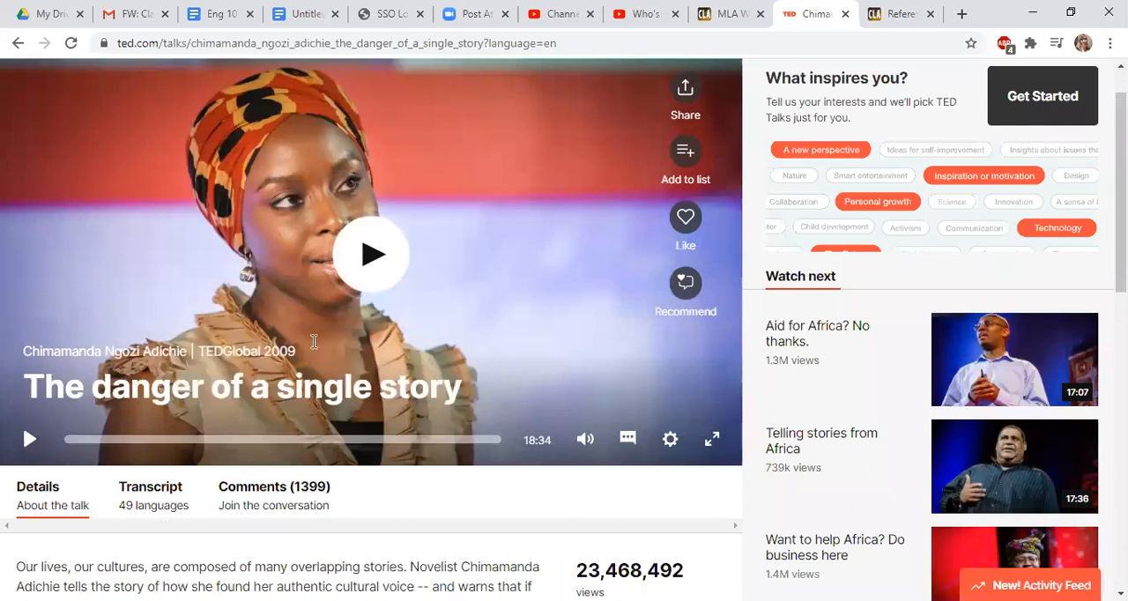
key("ctrl+4")
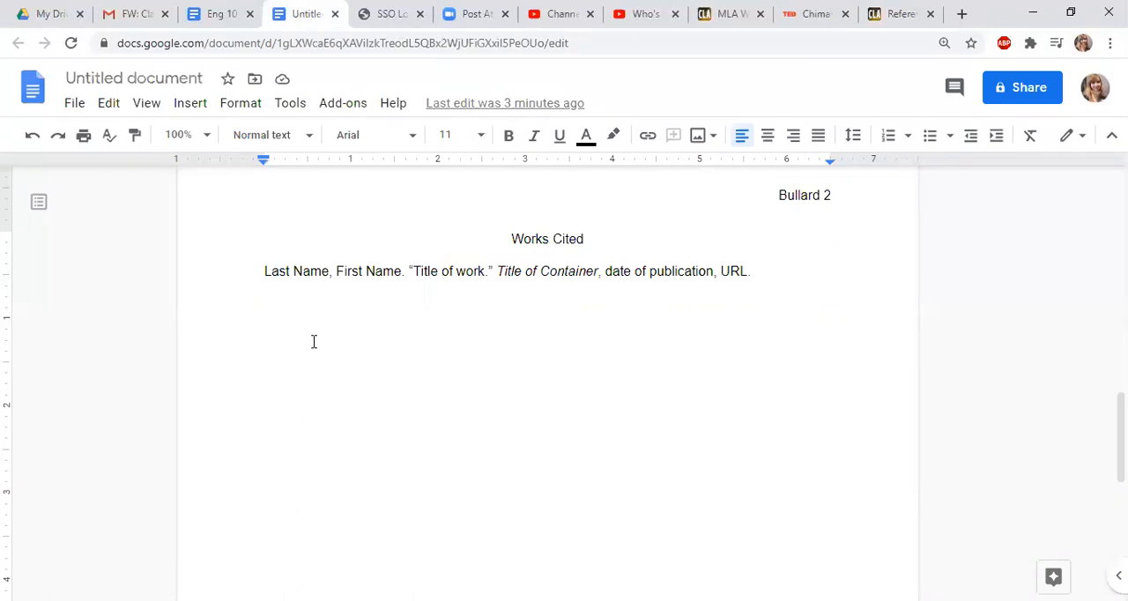
type("Adichie,")
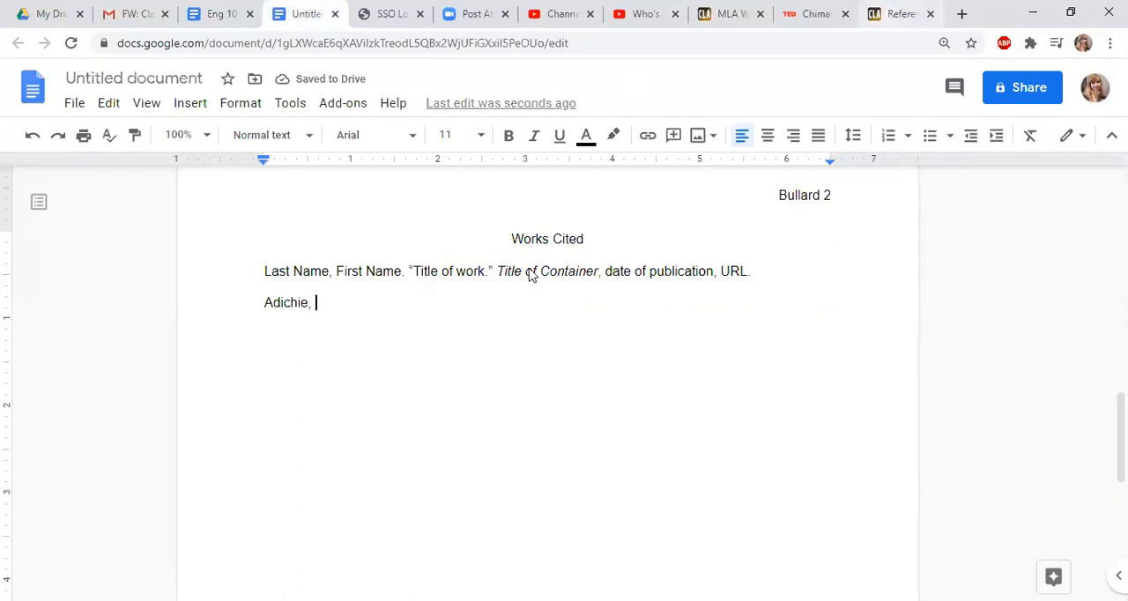
key("ctrl+9")
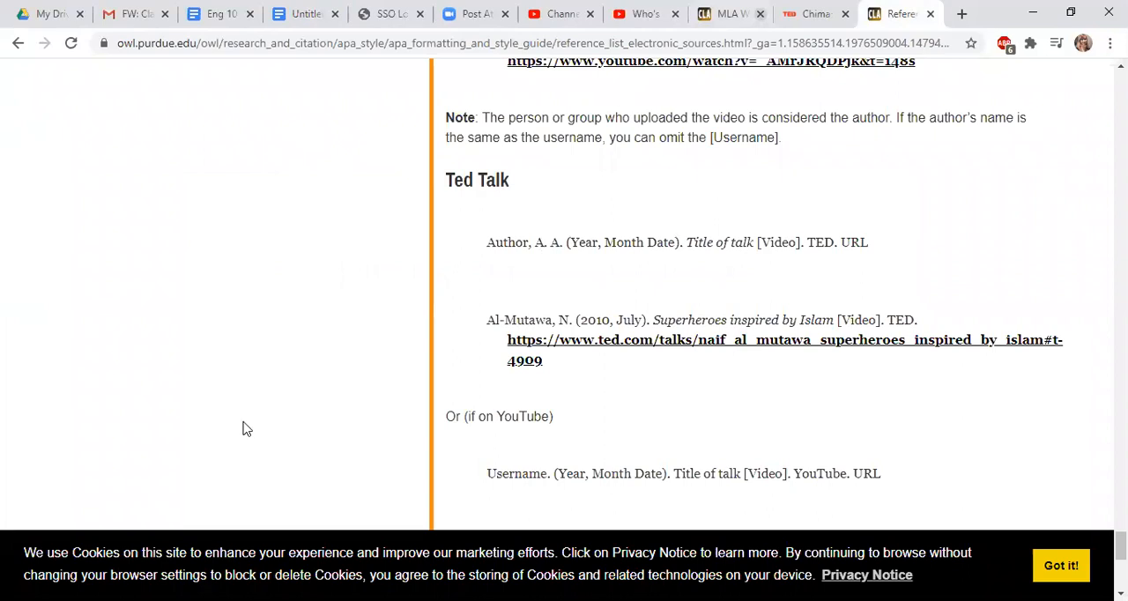
key("ctrl+shift+Tab")
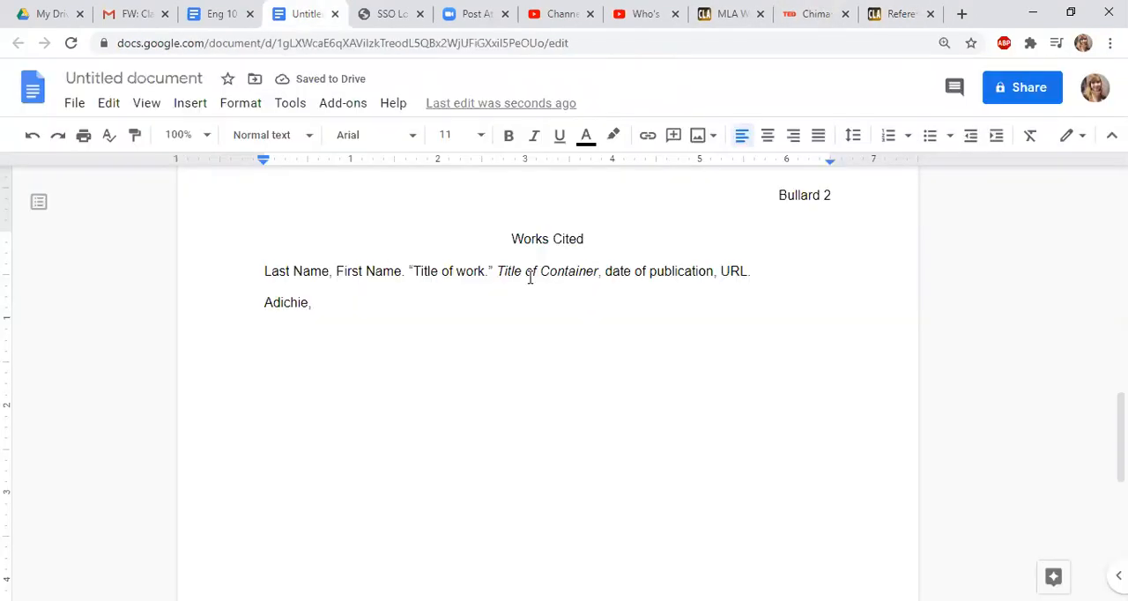
type("C. N.")
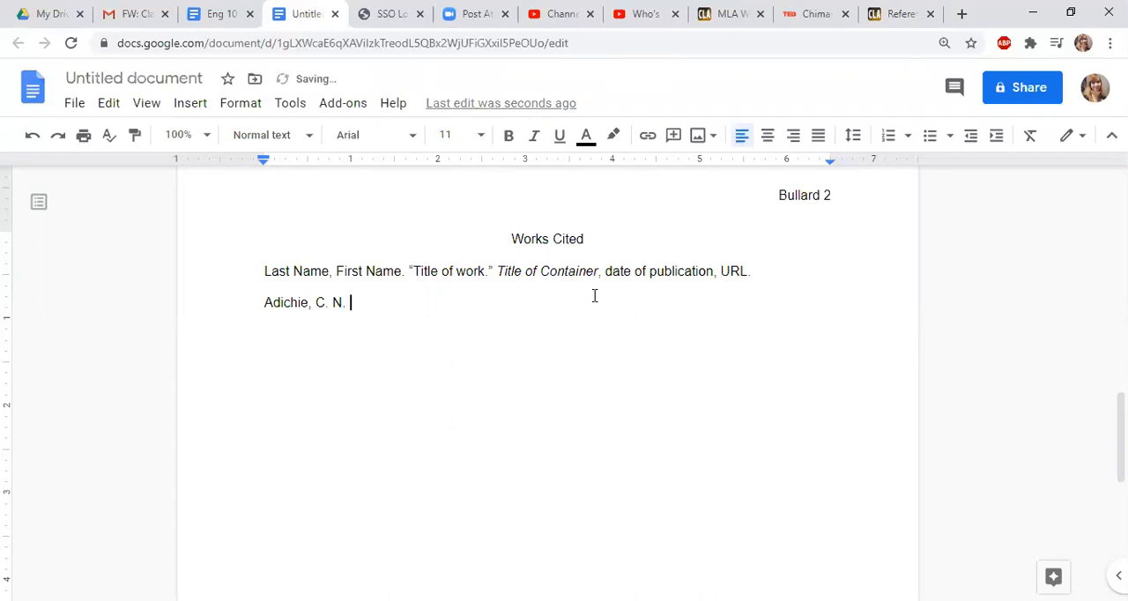
Look up the talk's date on the TED page and add (2009, July). after the author, following the Purdue OWL format
key("ctrl+9")
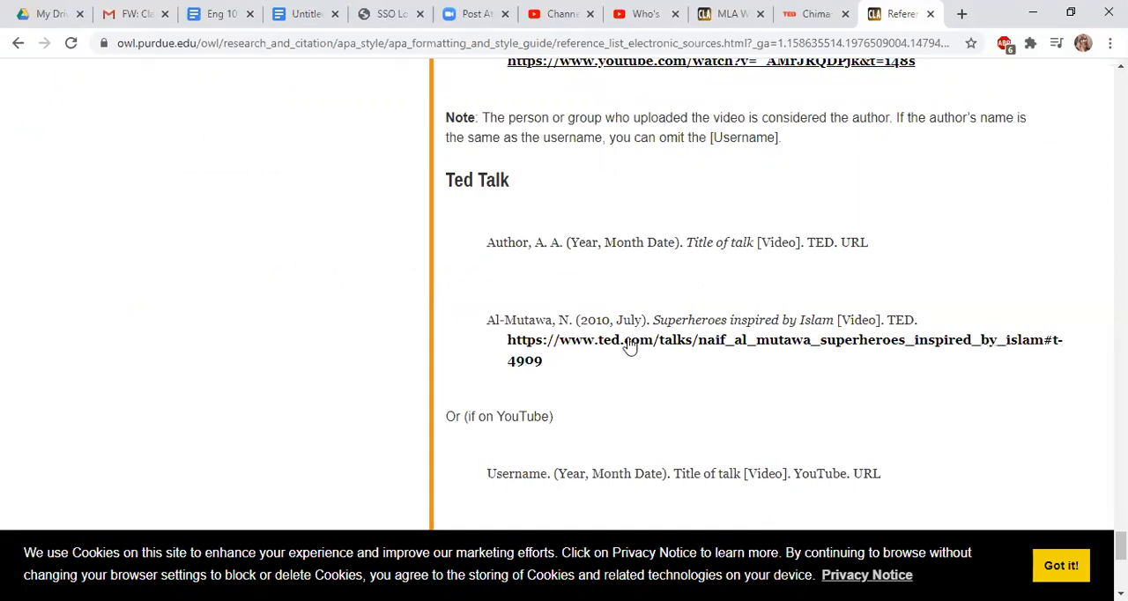
key("ctrl+shift+Tab")
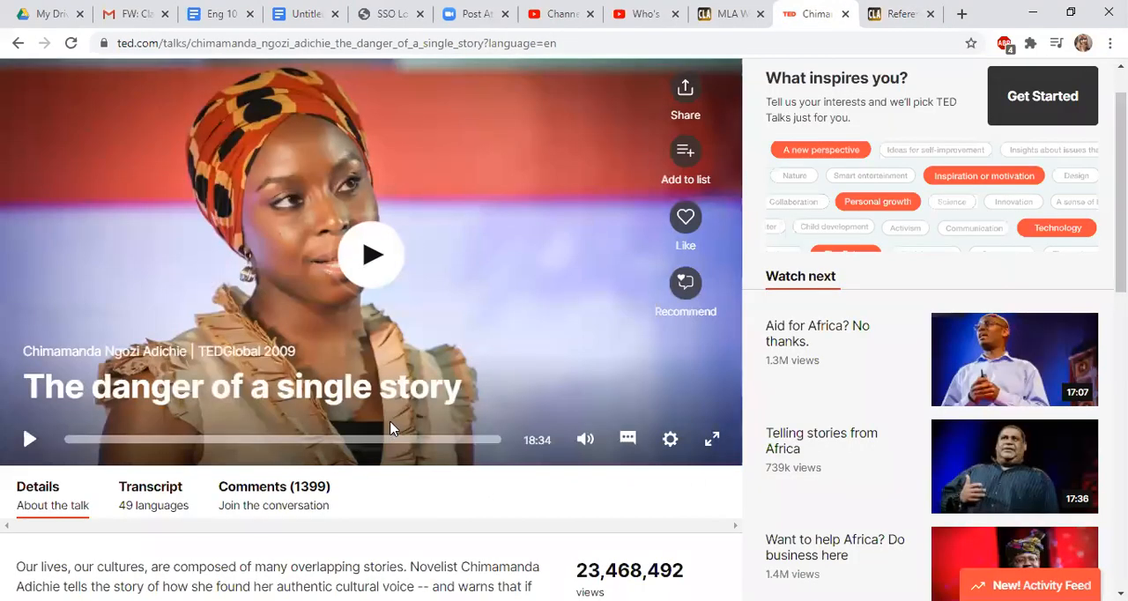
scroll(390, 431, "down", 2)
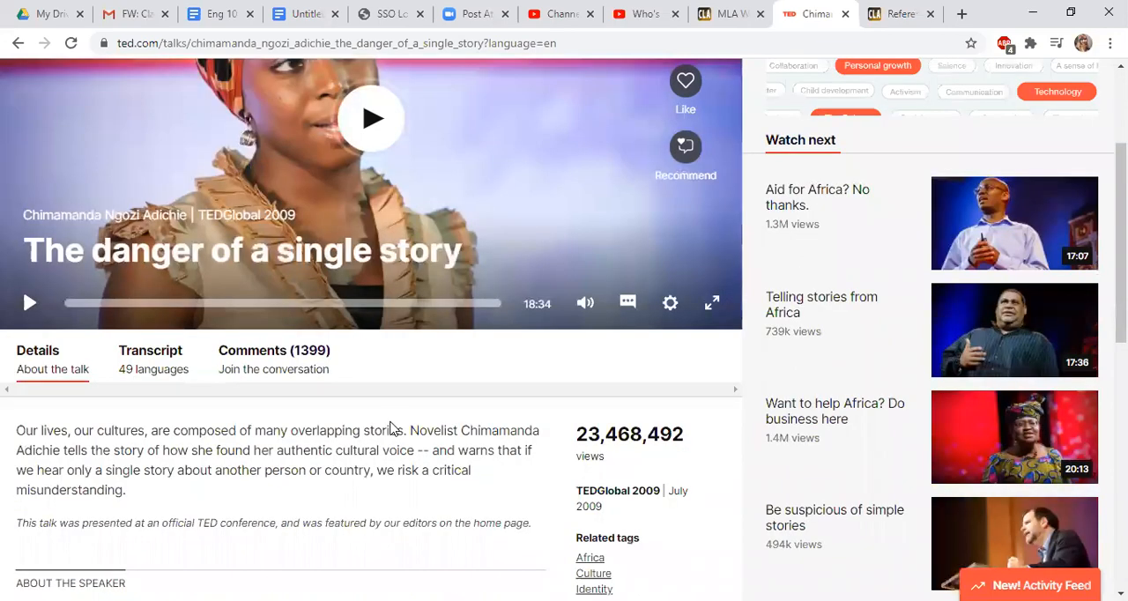
scroll(529, 411, "down", 2)
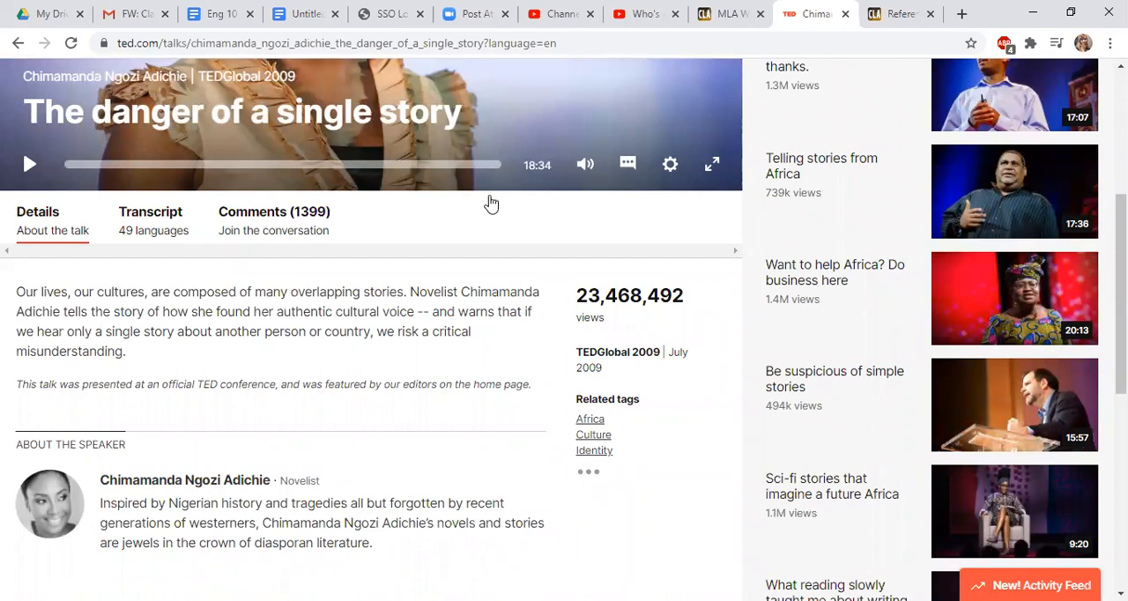
key("ctrl+4")
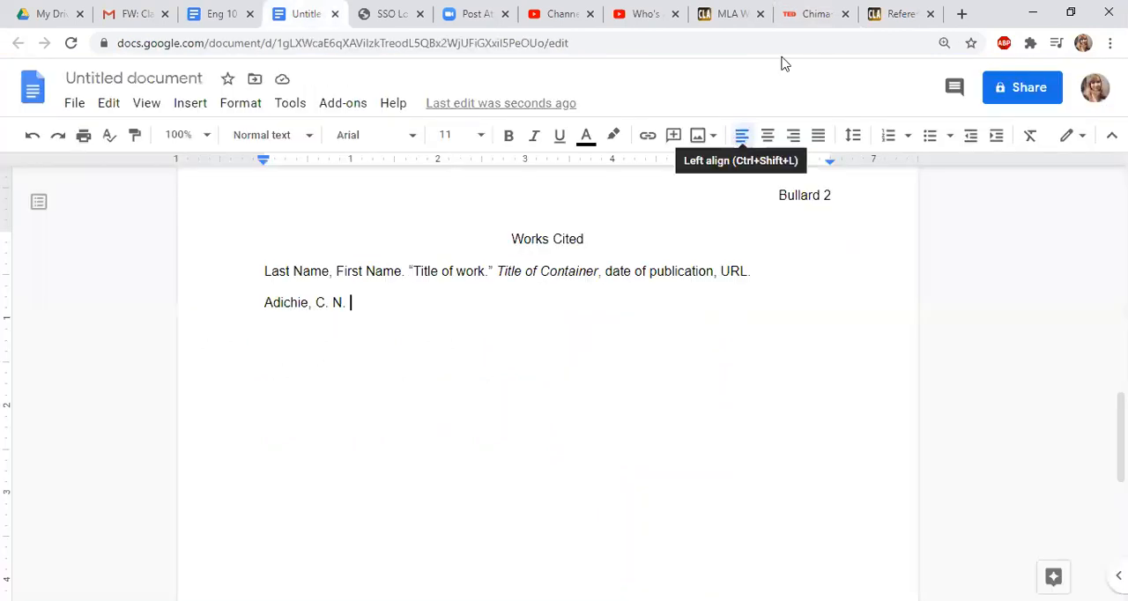
type("(")
key("ctrl+9")
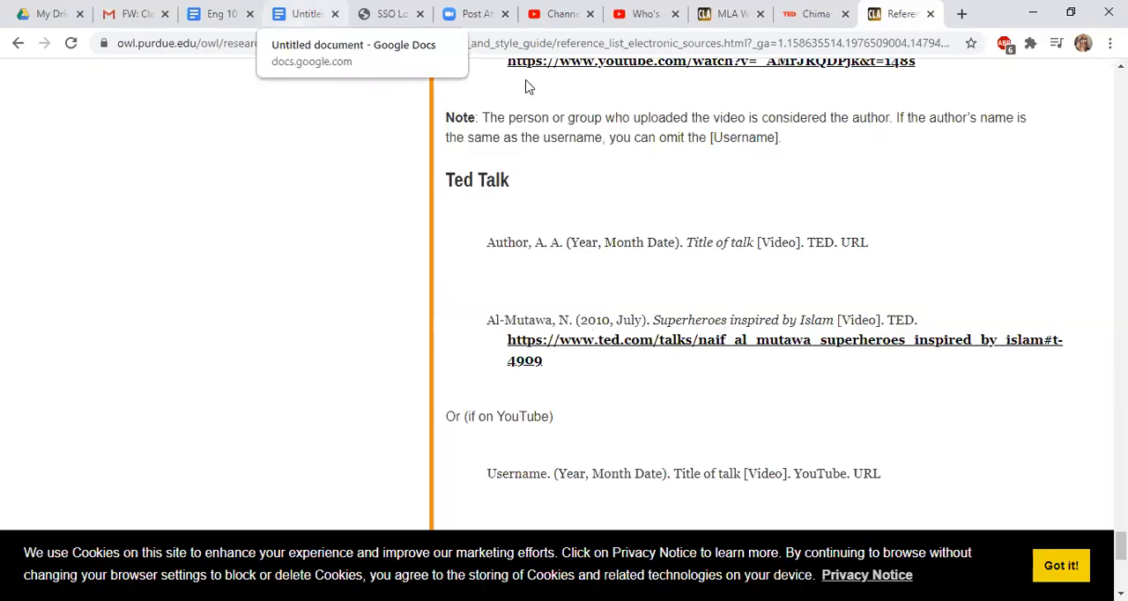
key("ctrl+4")
type("2009, July")
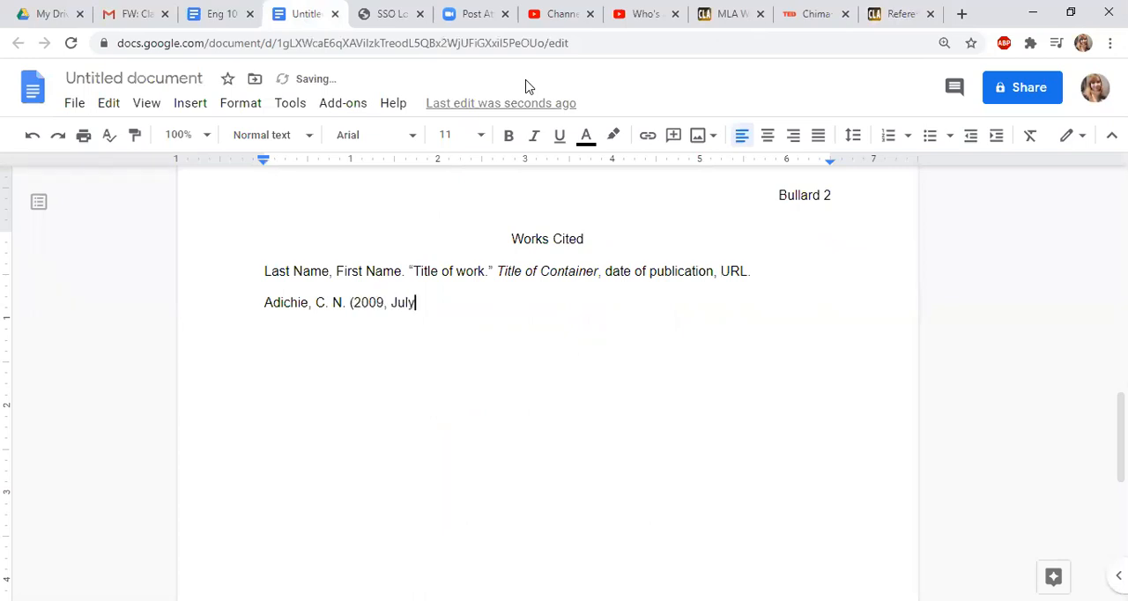
type(")")
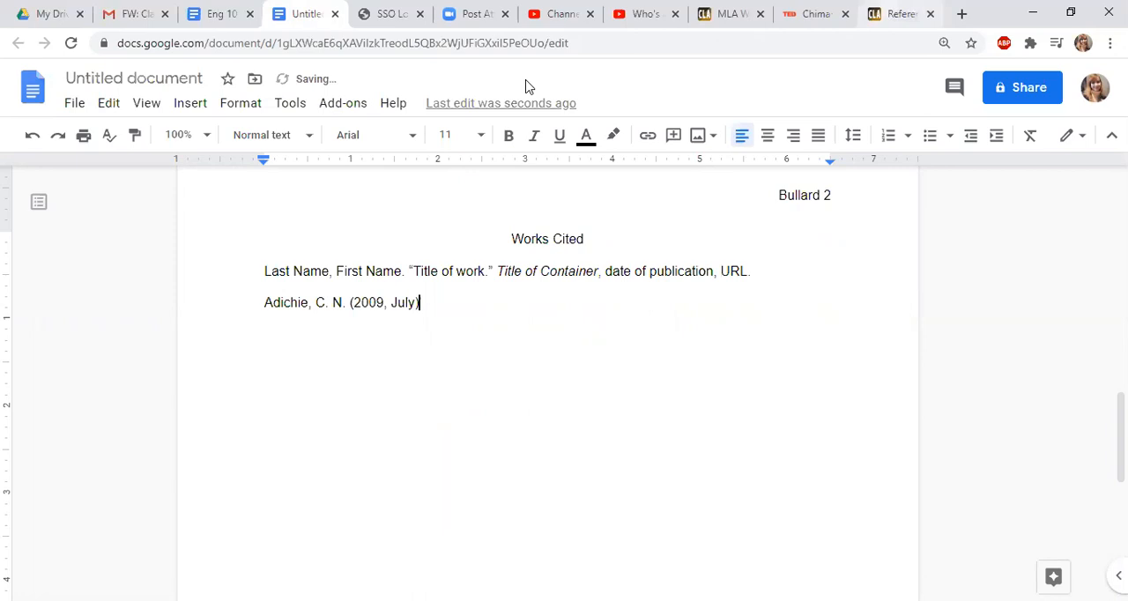
left_click(899, 14)
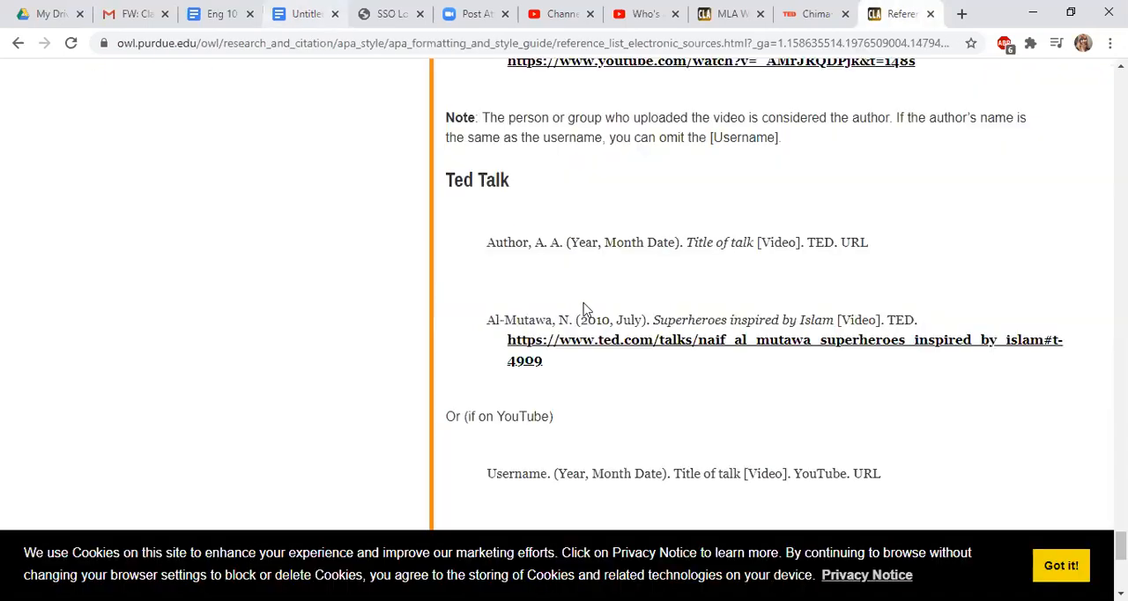
left_click(305, 14)
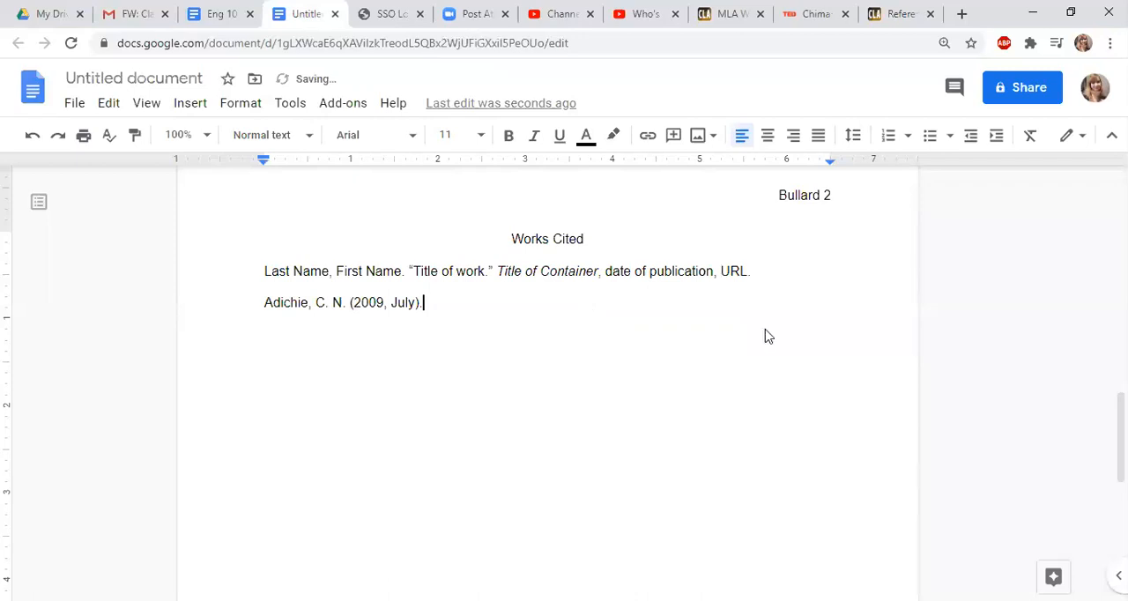
Add the talk's title from the TED page in italics after the date: The danger of a single story
left_click(899, 14)
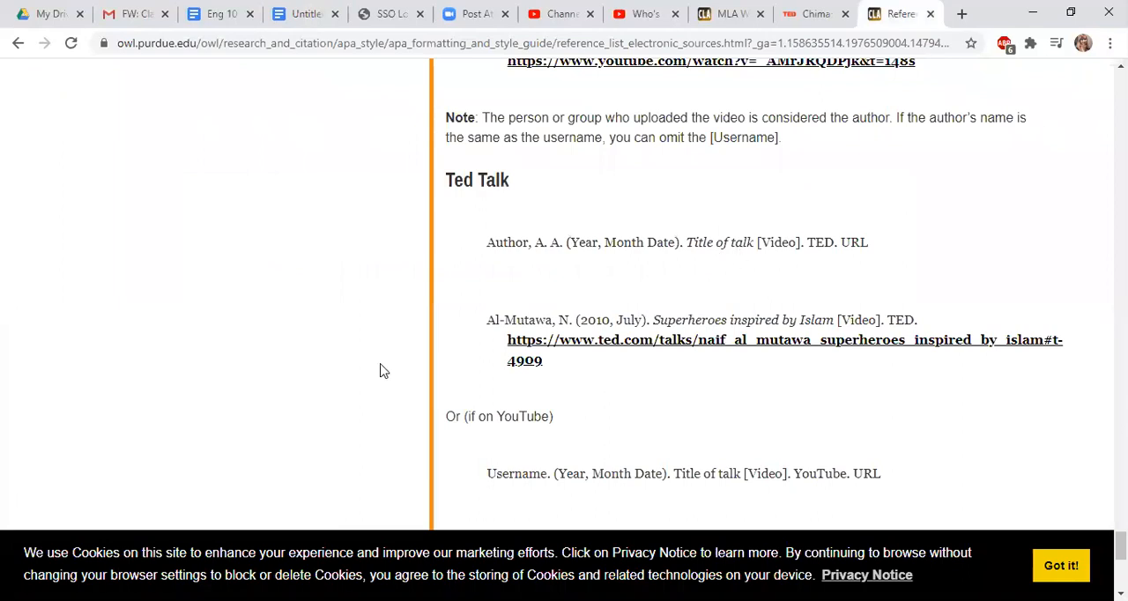
key("ctrl+shift+Tab")
scroll(100, 342, "up", 2)
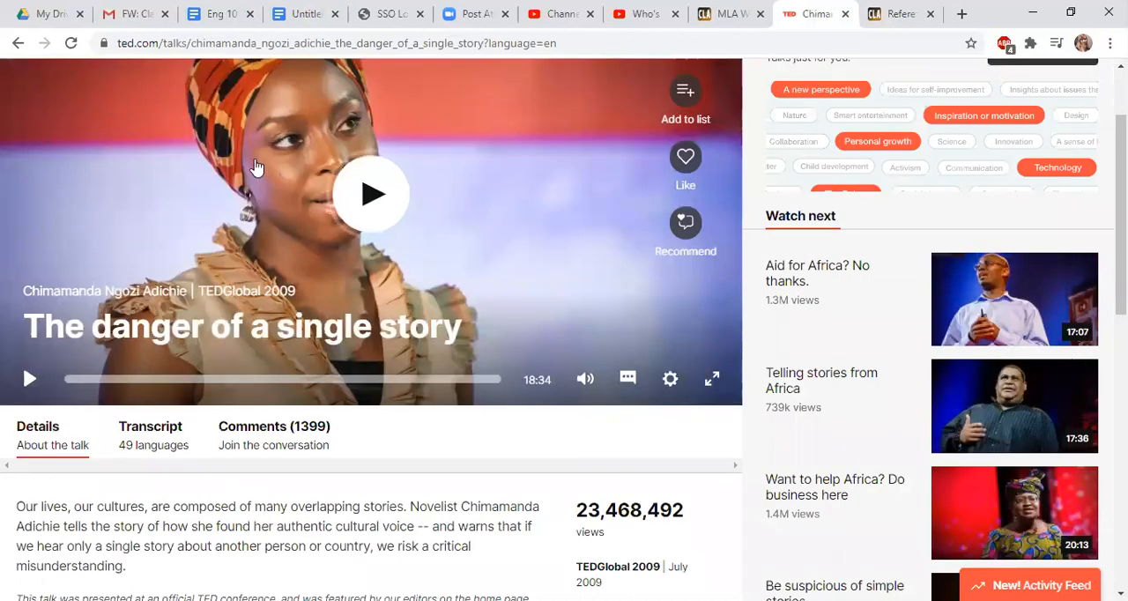
key("ctrl+4")
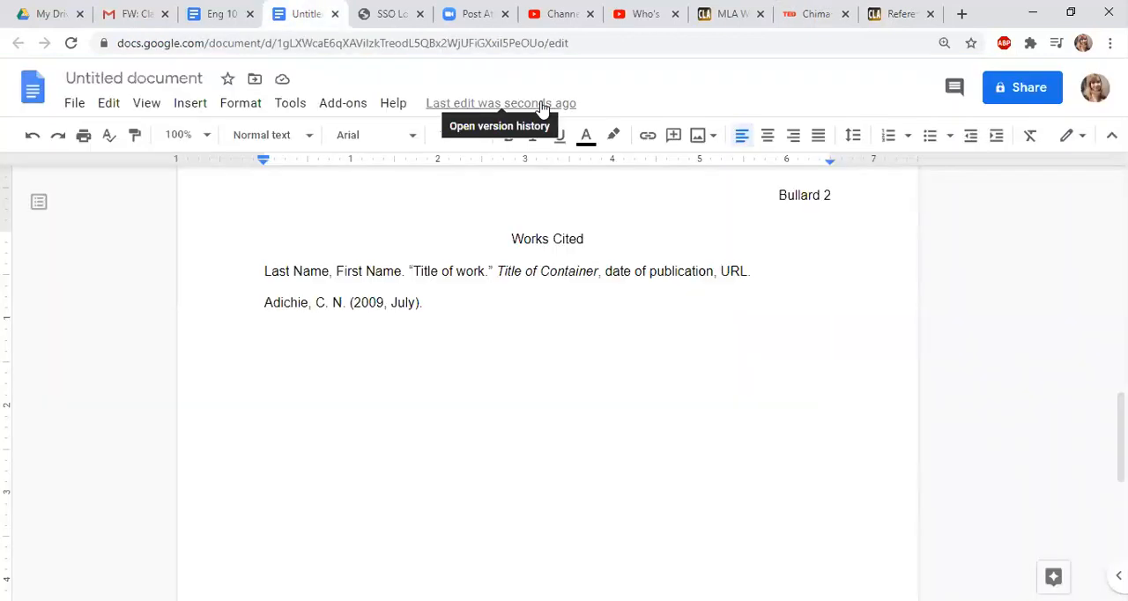
key("ctrl+i")
type("The danger of a single story")
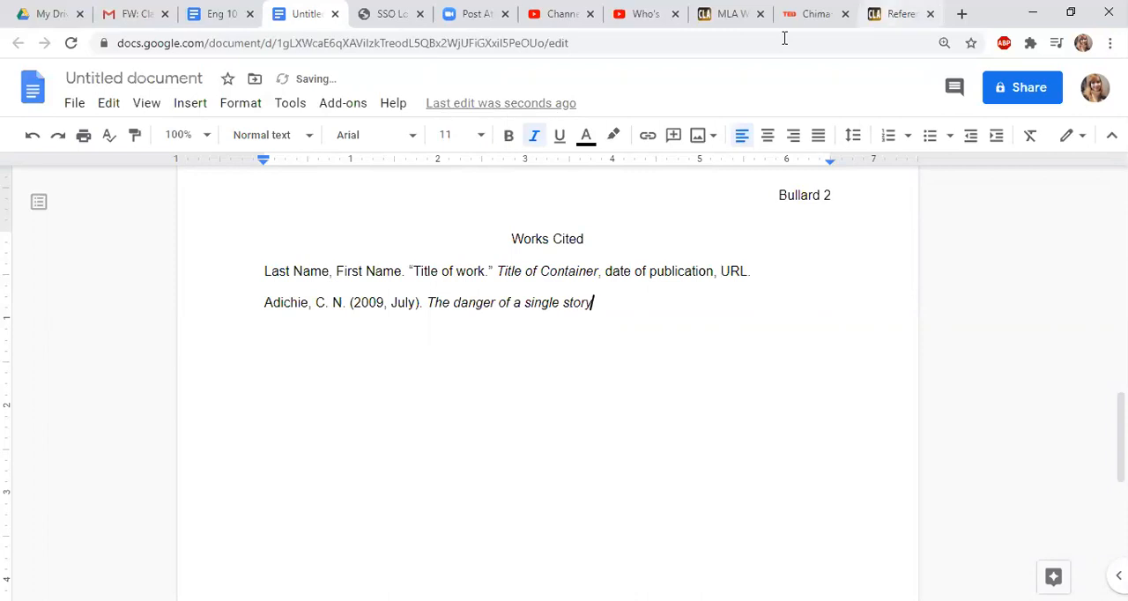
Continue the entry in non-italic text with [Video]. TED. following the Ted Talk format on Purdue OWL
left_click(900, 14)
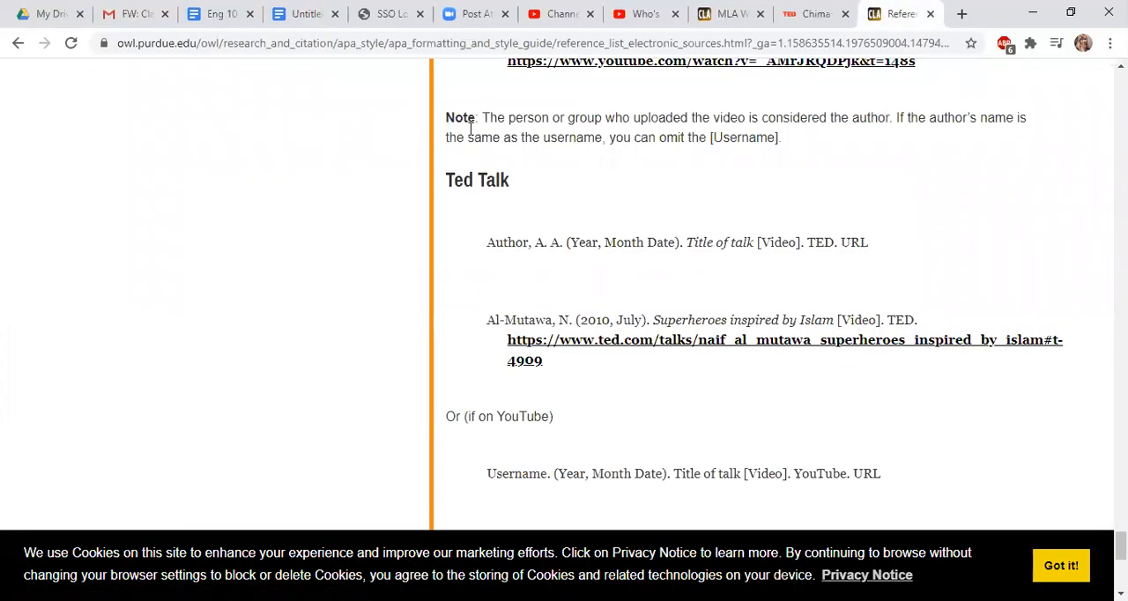
key("ctrl+4")
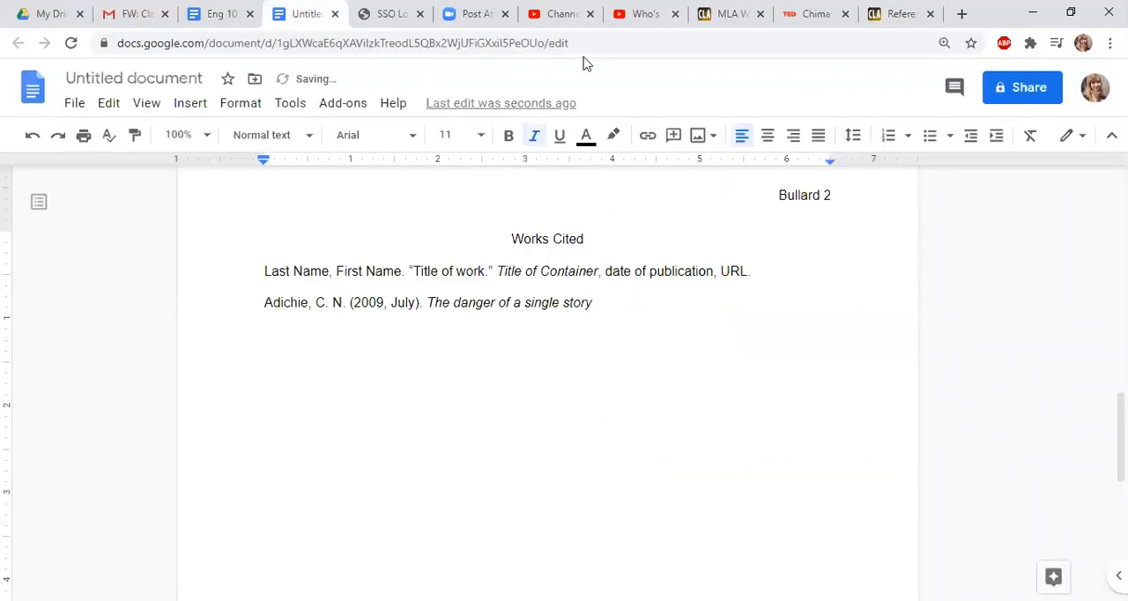
key("ctrl+i")
type("[Video].")
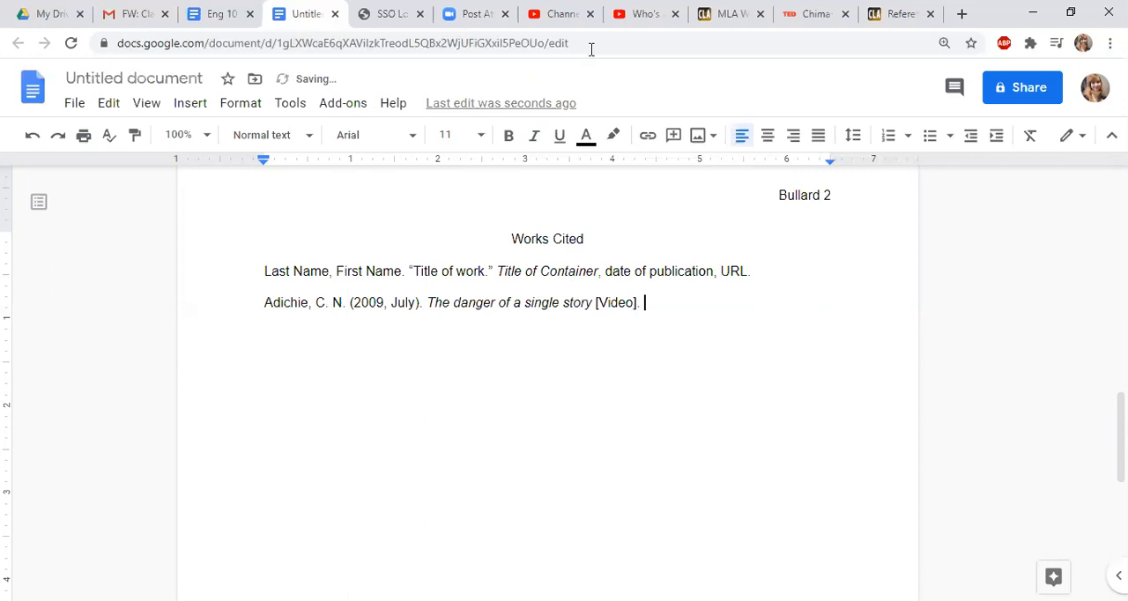
left_click(897, 14)
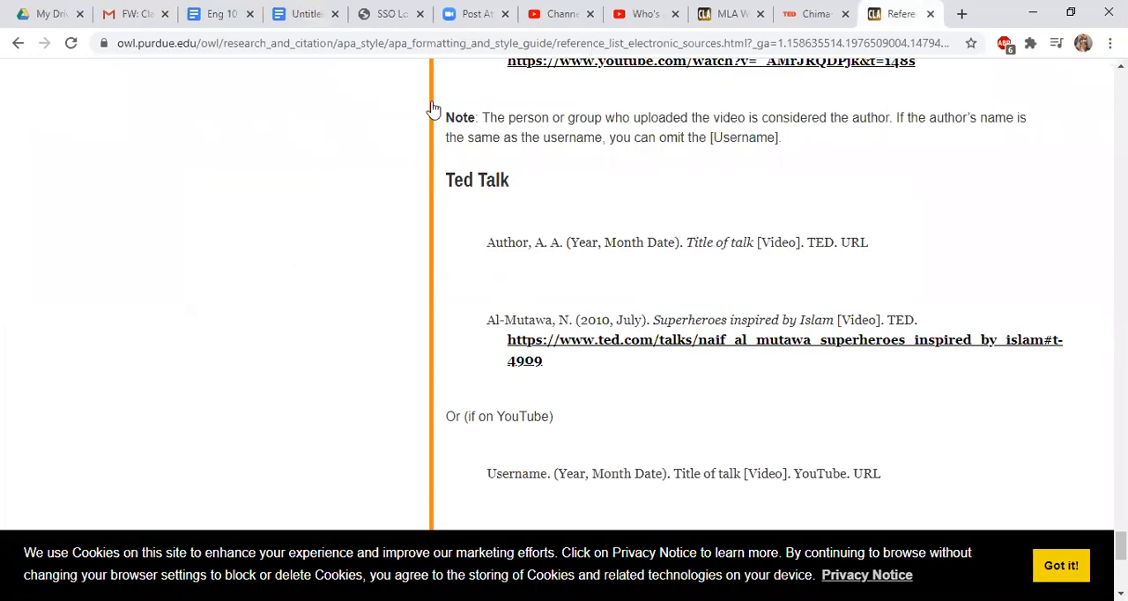
key("ctrl+4")
type("T")
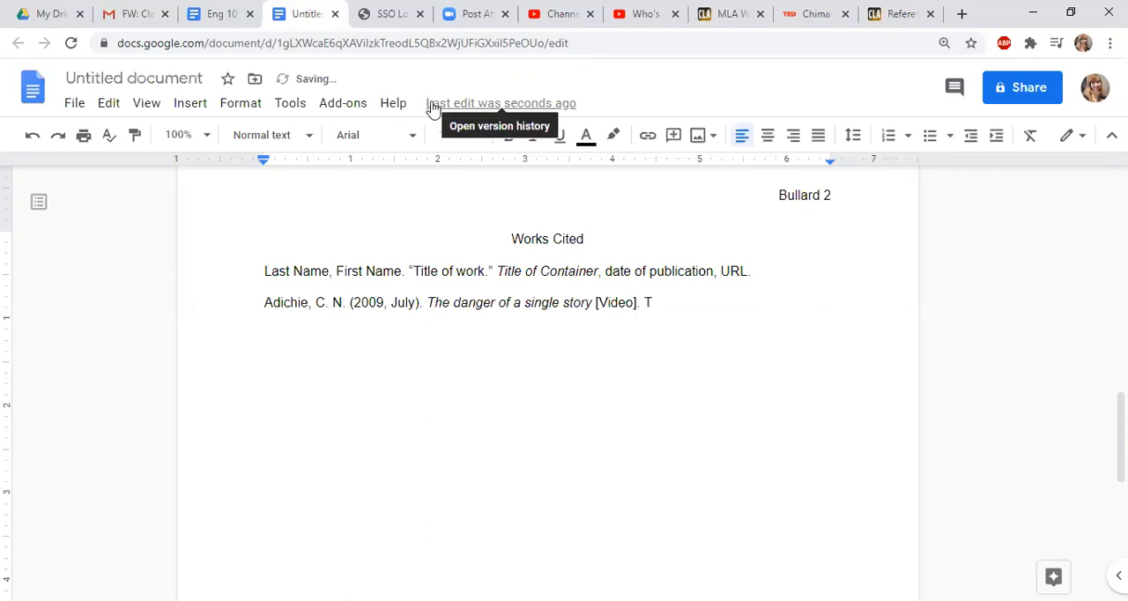
type("ED.")
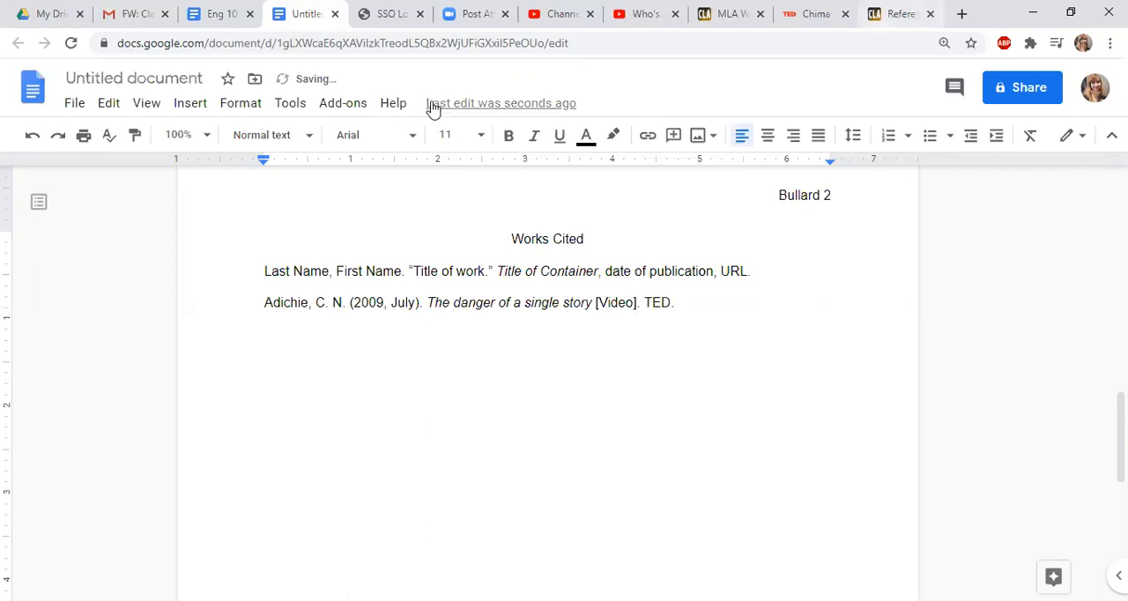
End the Adichie entry with the talk's web address copied from the TED page, followed by a period
key("ctrl+9")
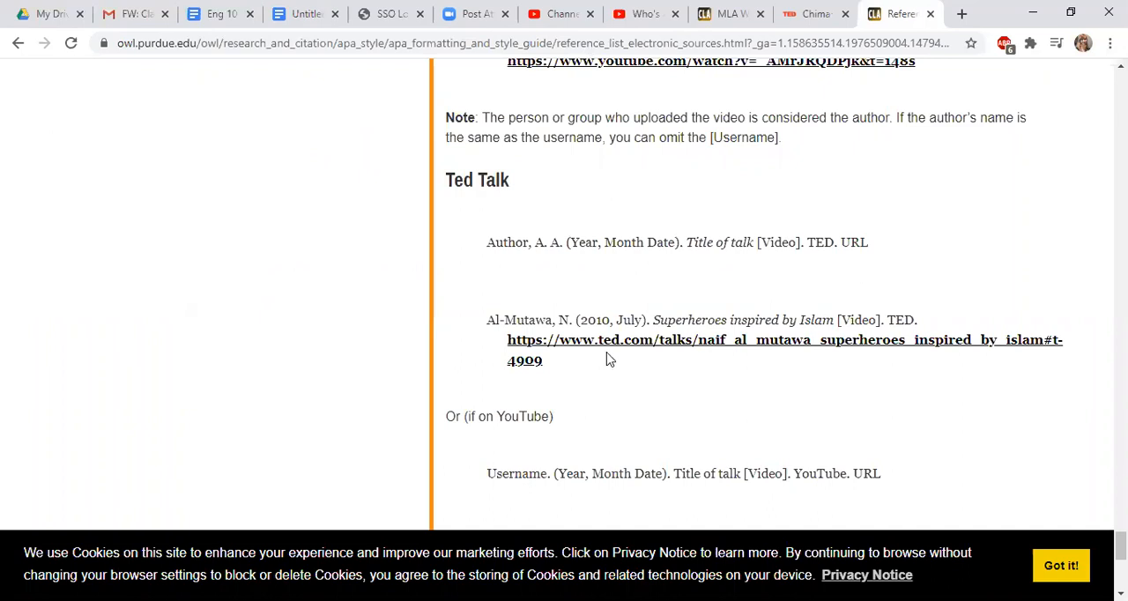
key("ctrl+shift+Tab")
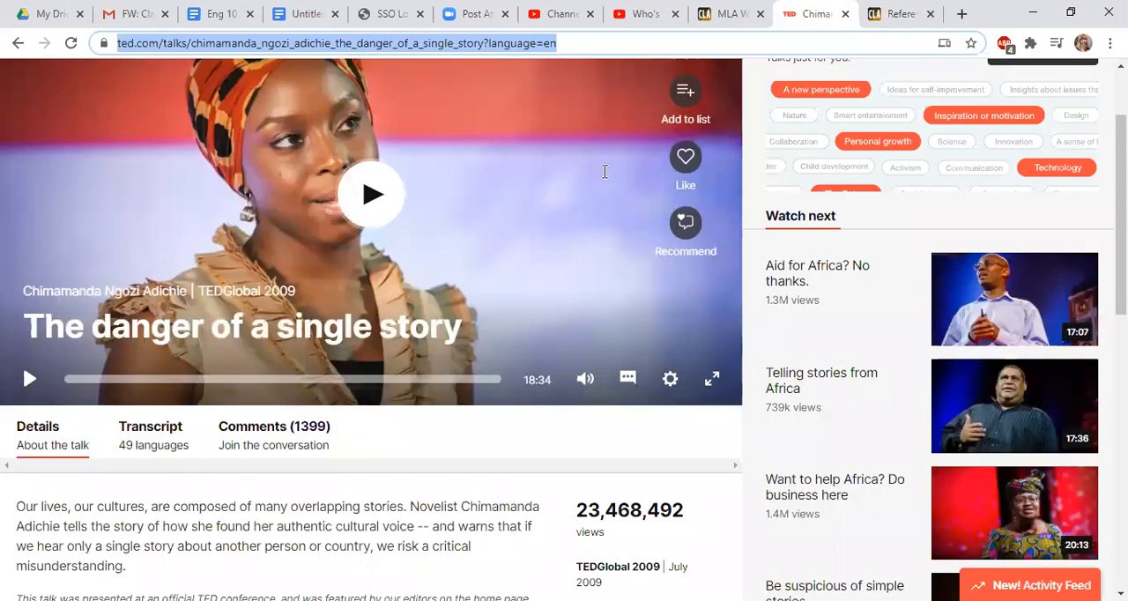
key("ctrl+4")
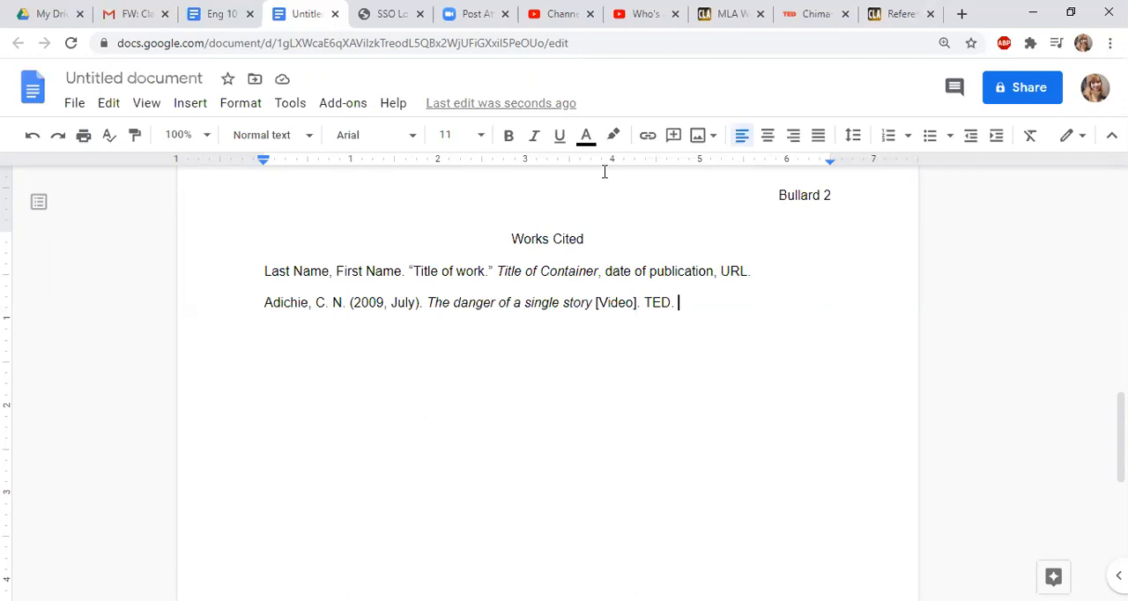
type("https://www.ted.com/talks/chimamanda_ngozi_adichie_the_danger_of_a_single_story?language=en")
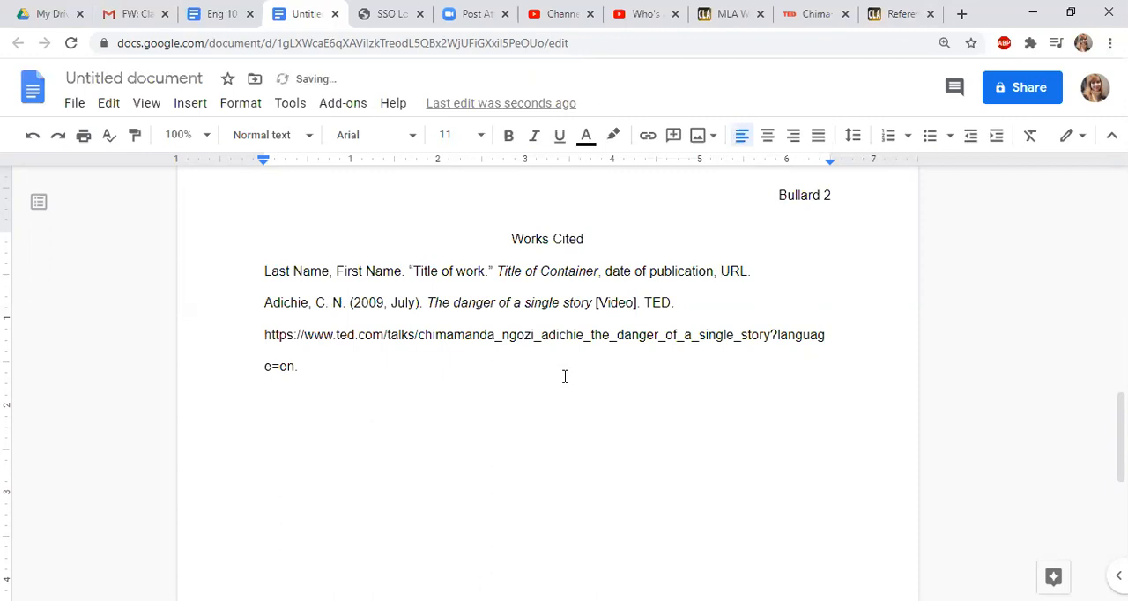
Indent both lines of the TED web address by one tab stop beneath the entry's first line
key("Tab")
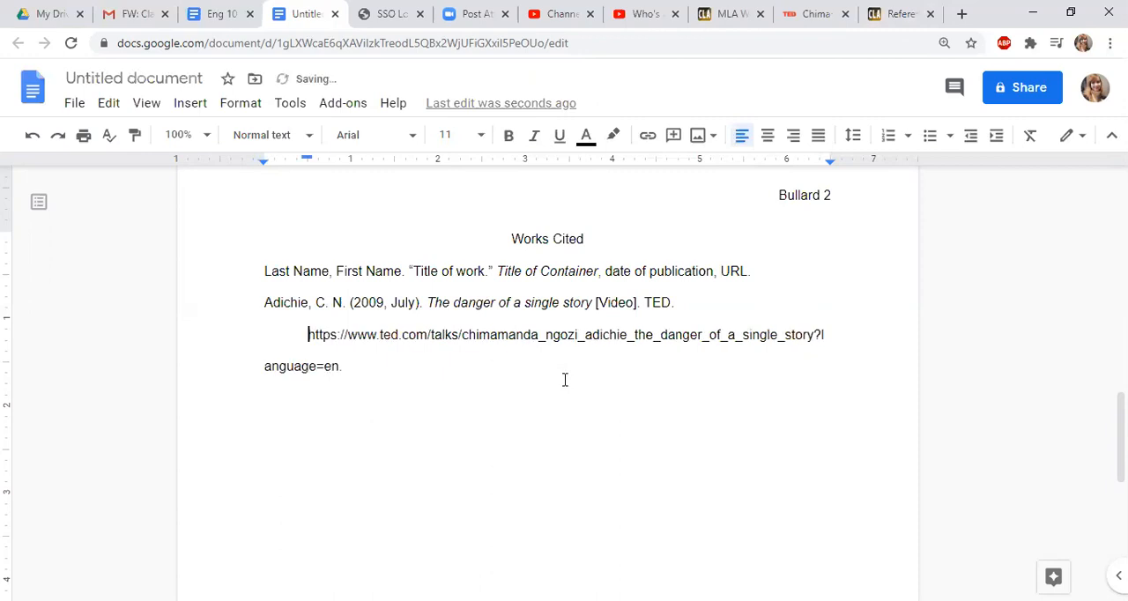
left_click(266, 367)
key("Tab")
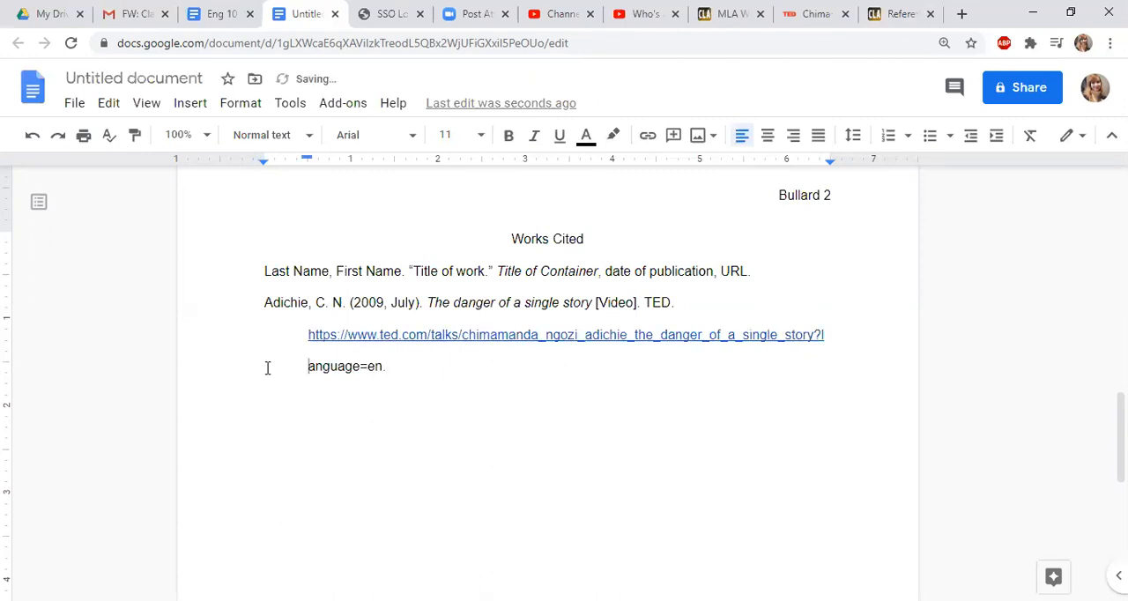
left_click(404, 369)
right_click(349, 344)
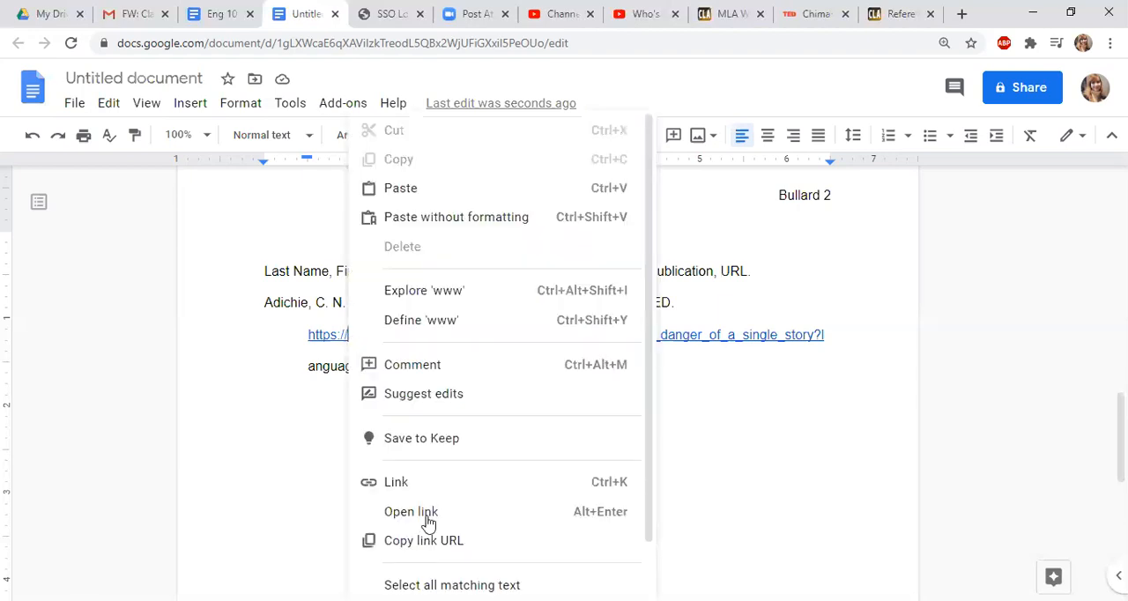
left_click(721, 347)
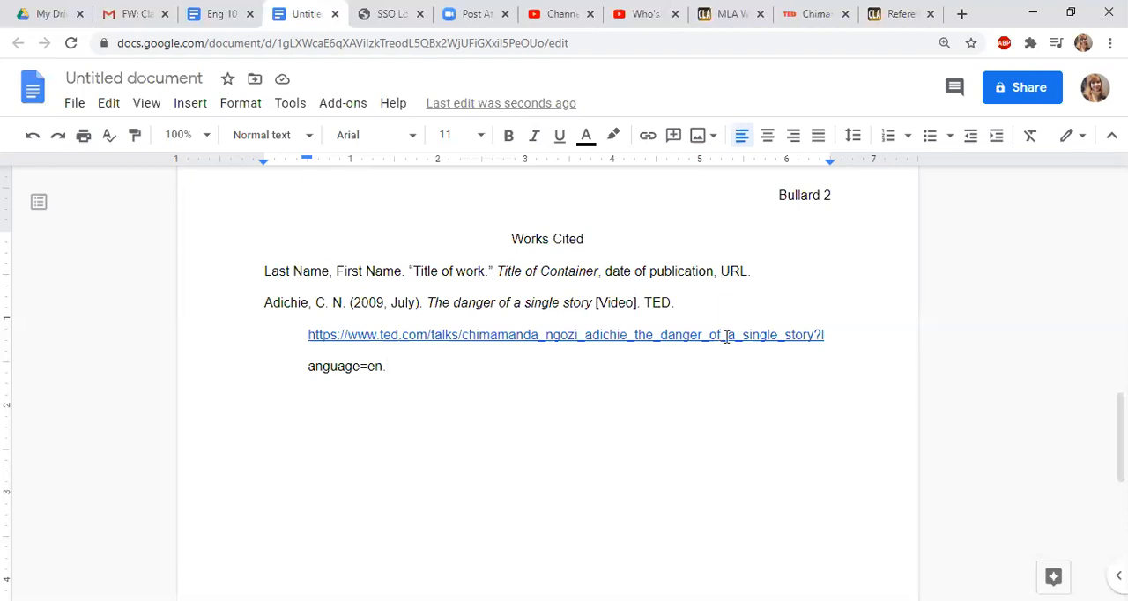
Remove the hyperlink from the TED web address in the Adichie entry, keeping it as plain text
left_click(726, 336)
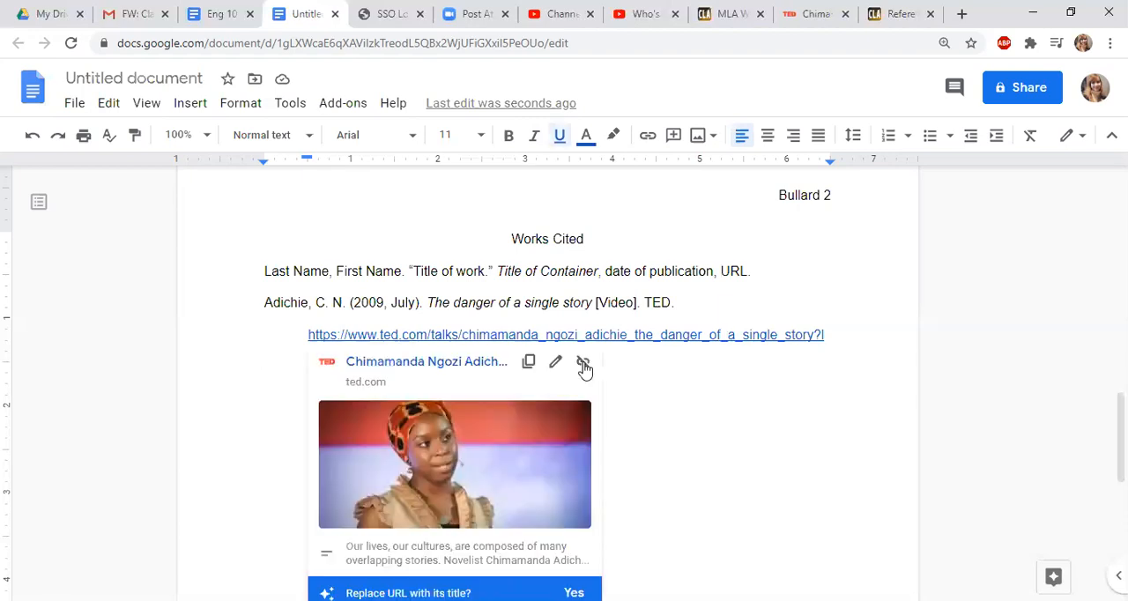
left_click(583, 363)
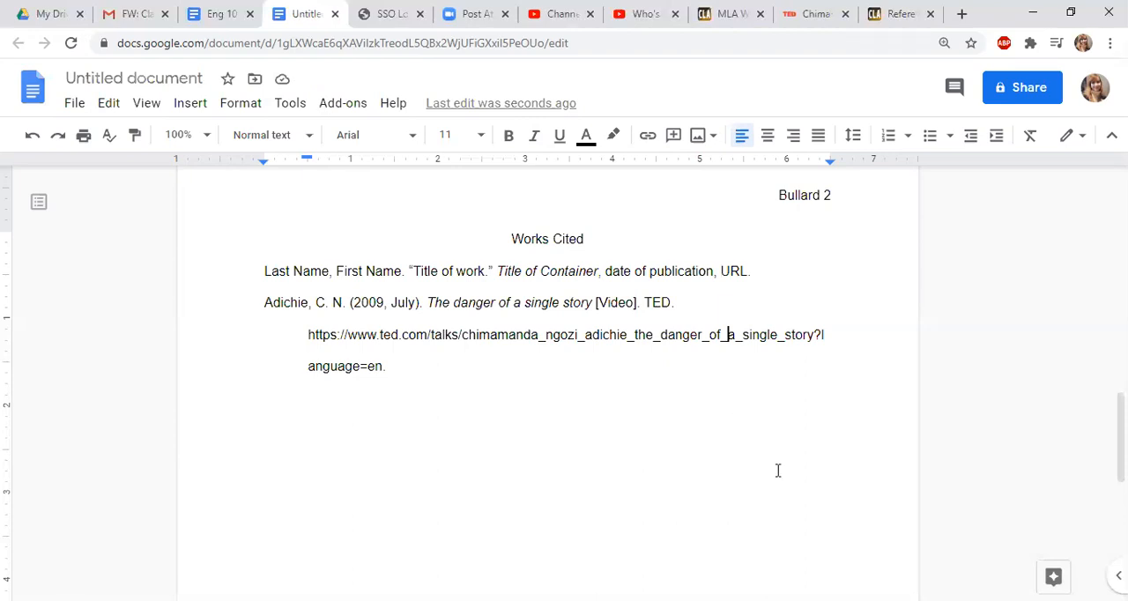
scroll(777, 471, "up", 1)
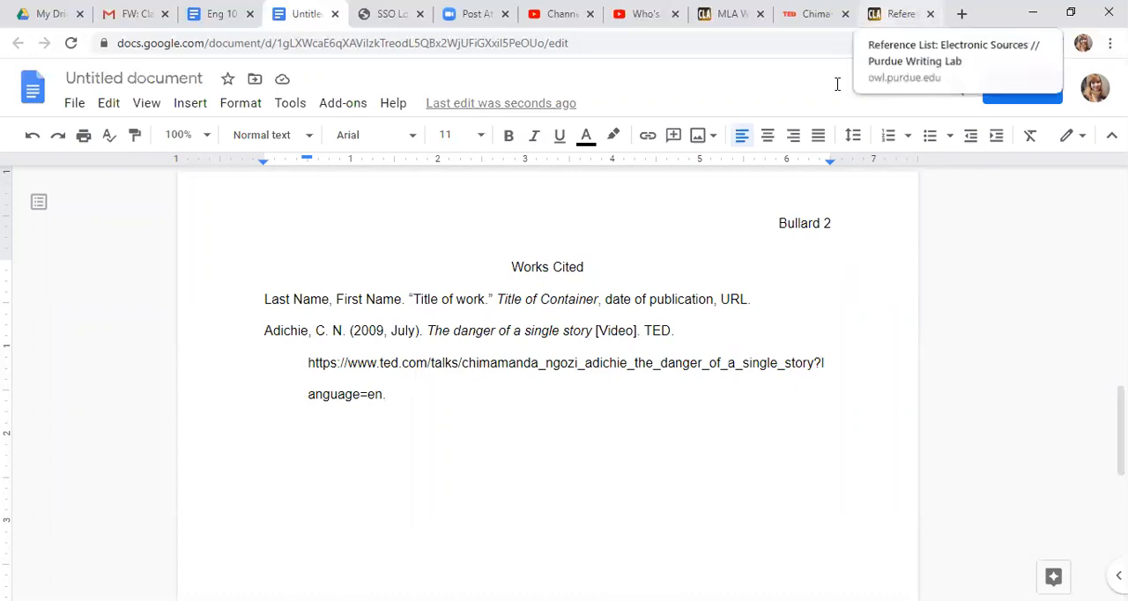
Revisit the TED talk page and look through Purdue OWL's electronic source formats, from streaming video and social media back to e-mail
left_click(892, 14)
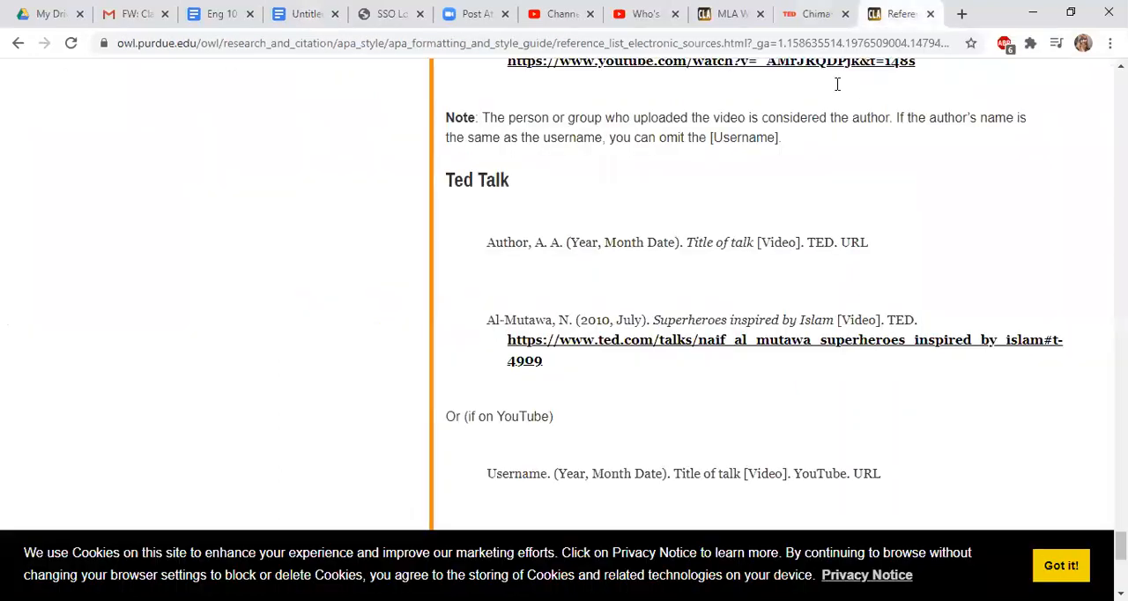
left_click(813, 14)
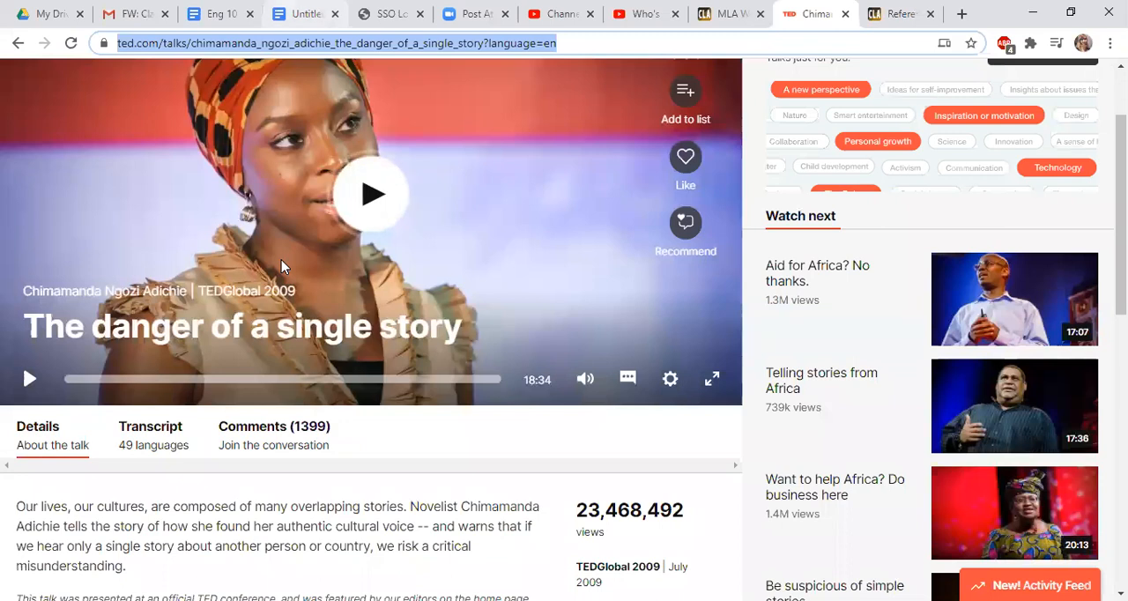
left_click(301, 14)
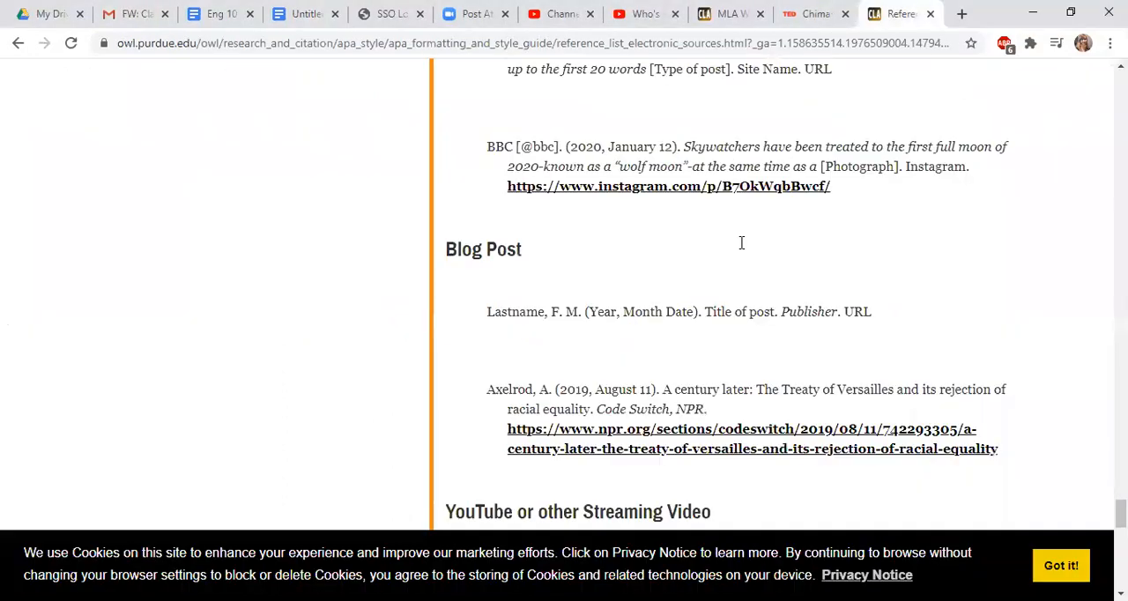
scroll(742, 246, "down", 1)
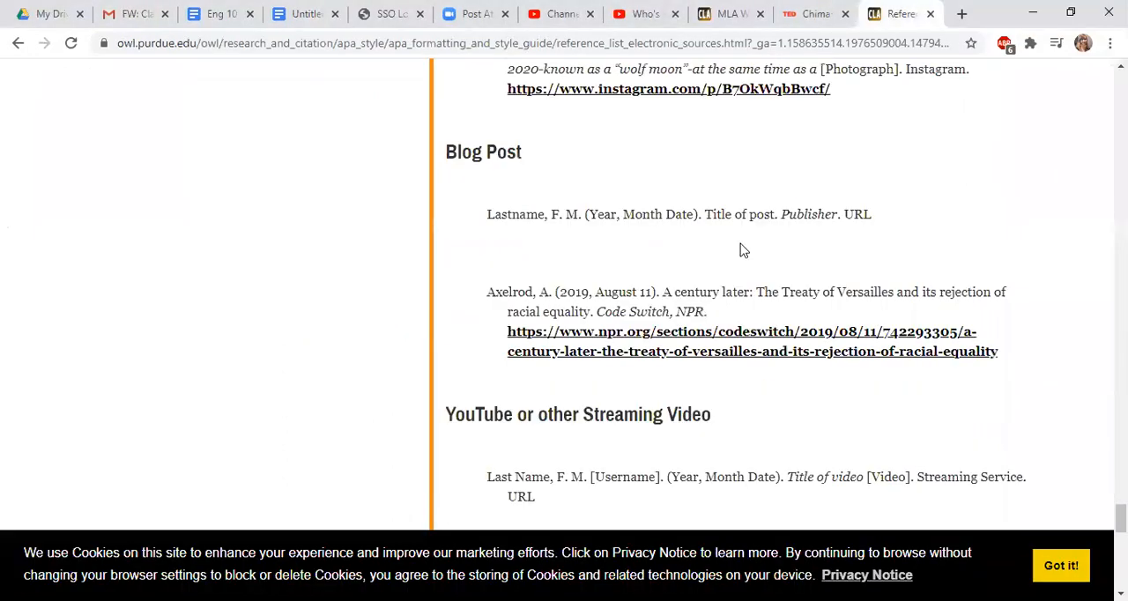
scroll(564, 244, "up", 4)
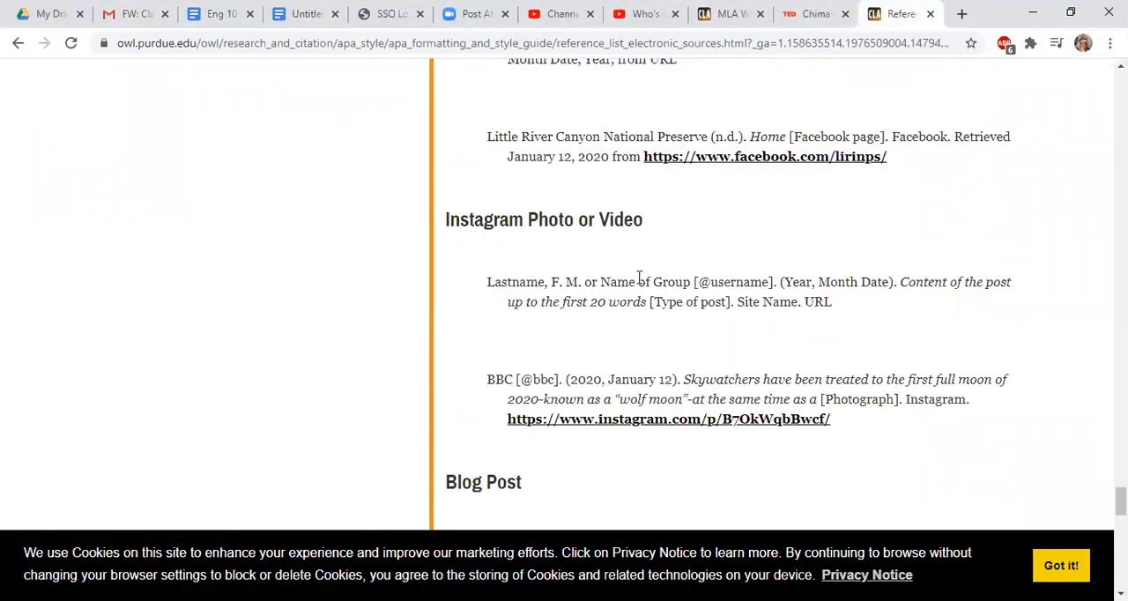
scroll(564, 309, "up", 3)
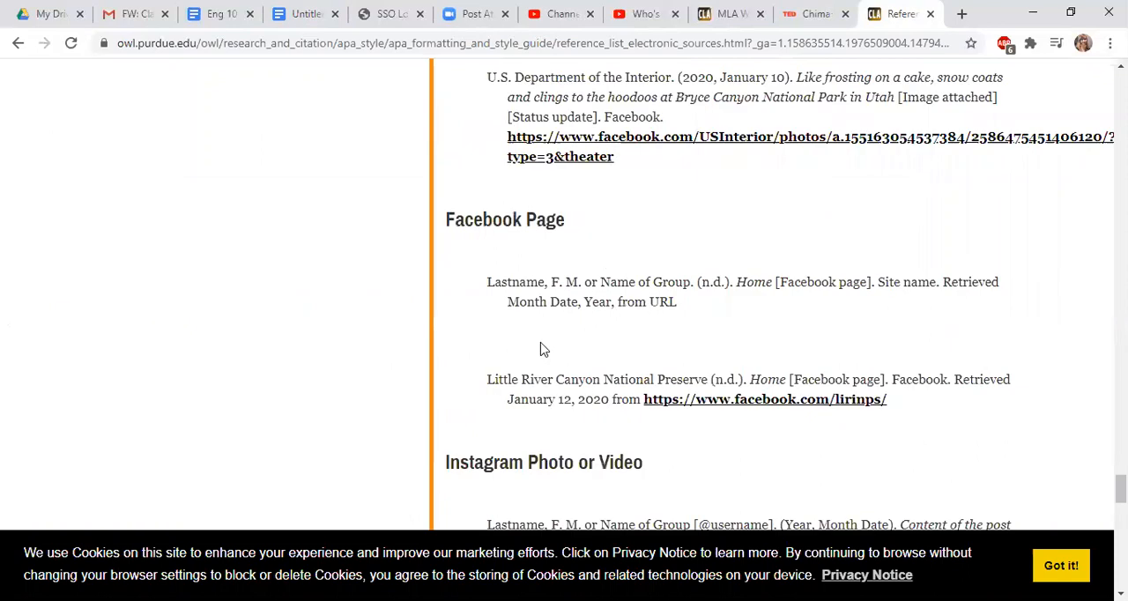
scroll(542, 349, "up", 1)
scroll(542, 344, "up", 2)
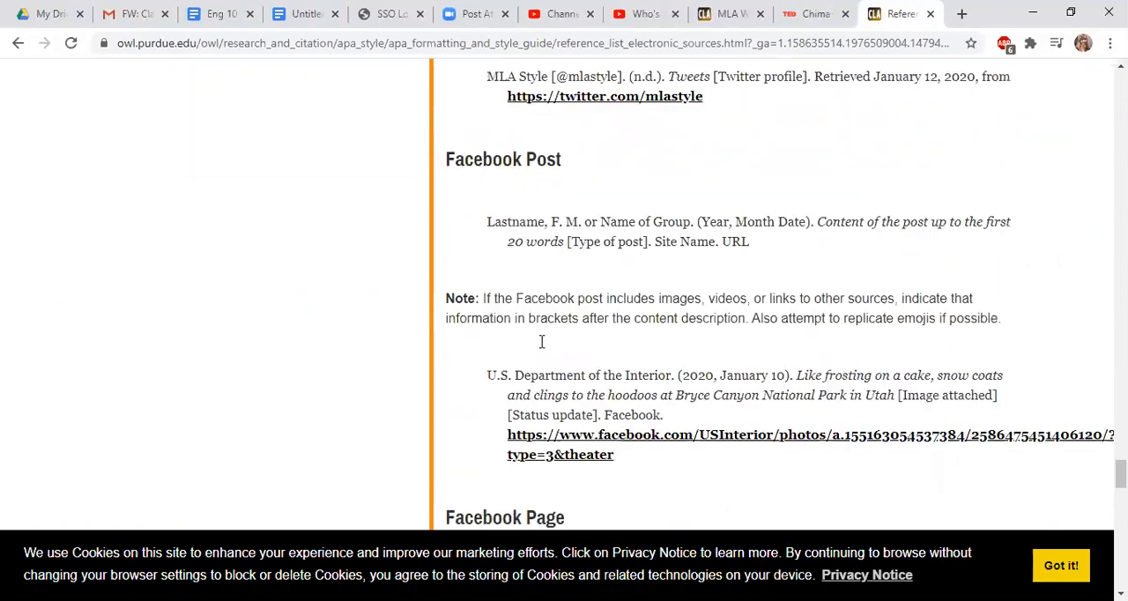
scroll(542, 344, "up", 2)
scroll(542, 350, "up", 1)
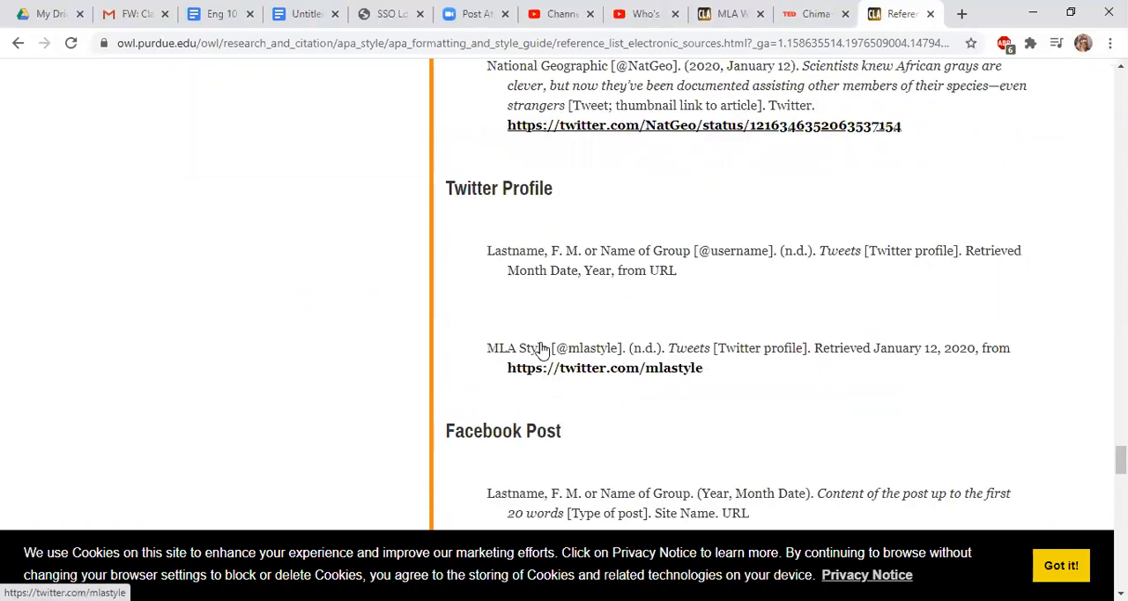
scroll(542, 349, "up", 4)
scroll(542, 350, "up", 3)
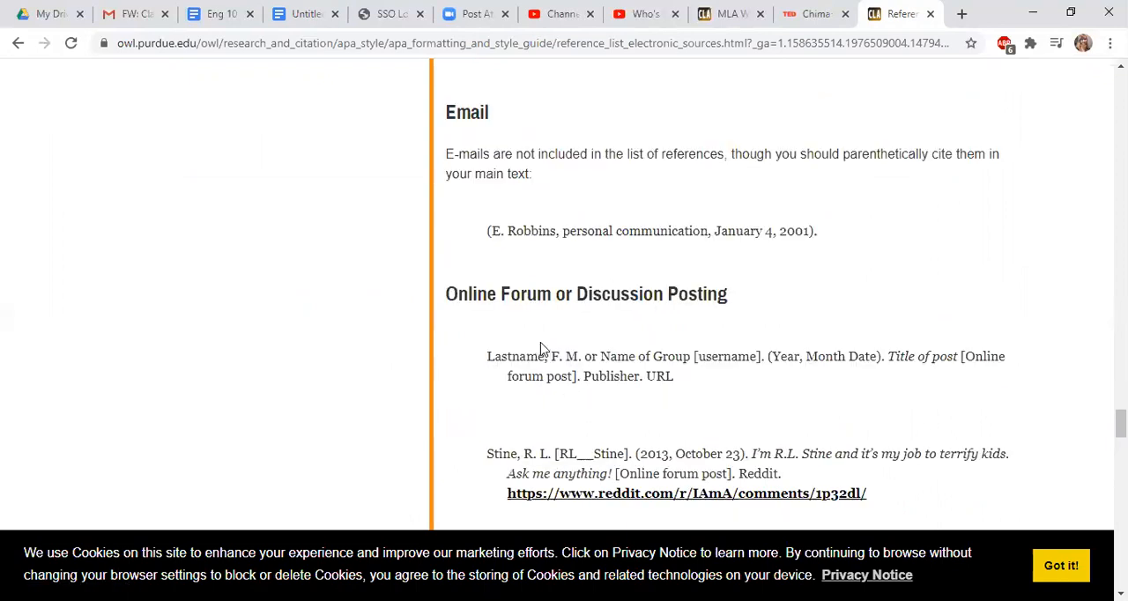
Examine the Facebook Page citation template and its Little River Canyon National Preserve example on Purdue OWL
scroll(542, 349, "down", 3)
scroll(542, 349, "down", 5)
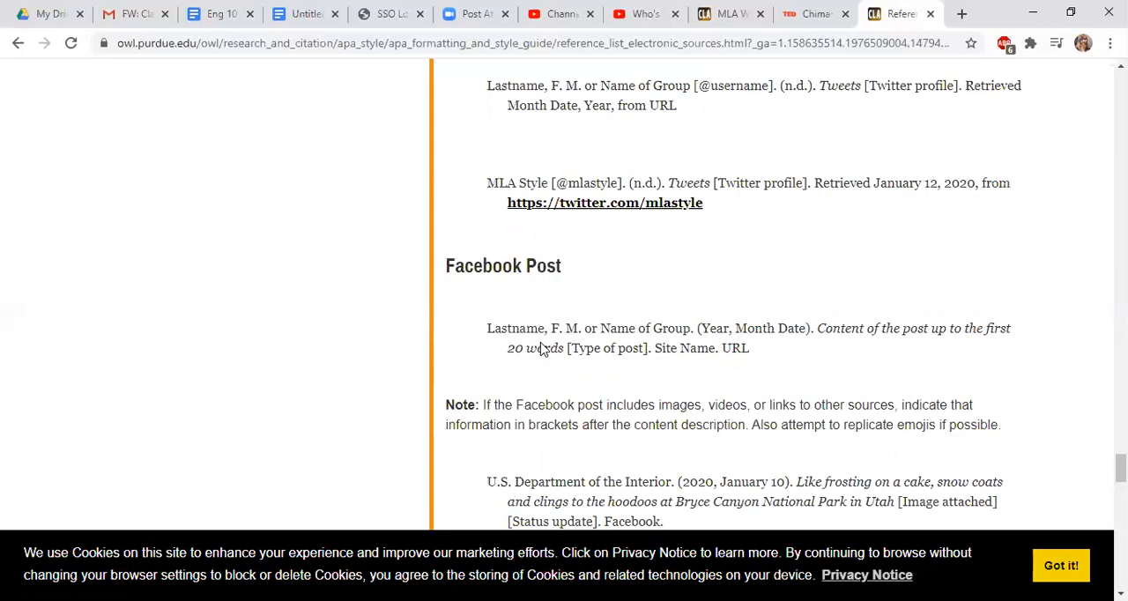
scroll(542, 349, "down", 3)
scroll(542, 349, "up", 1)
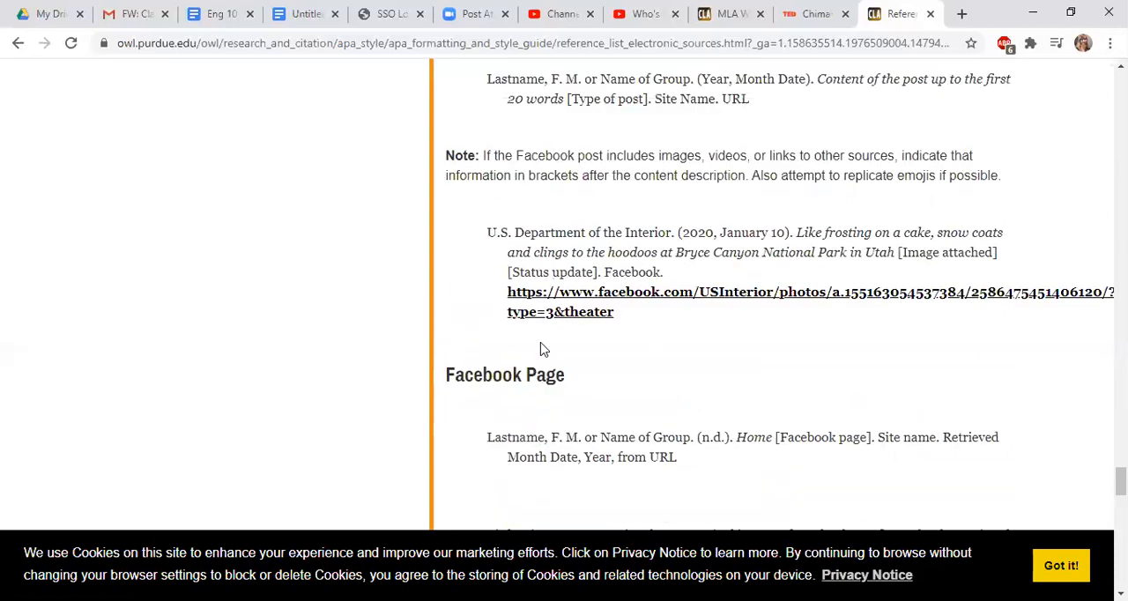
scroll(533, 246, "down", 2)
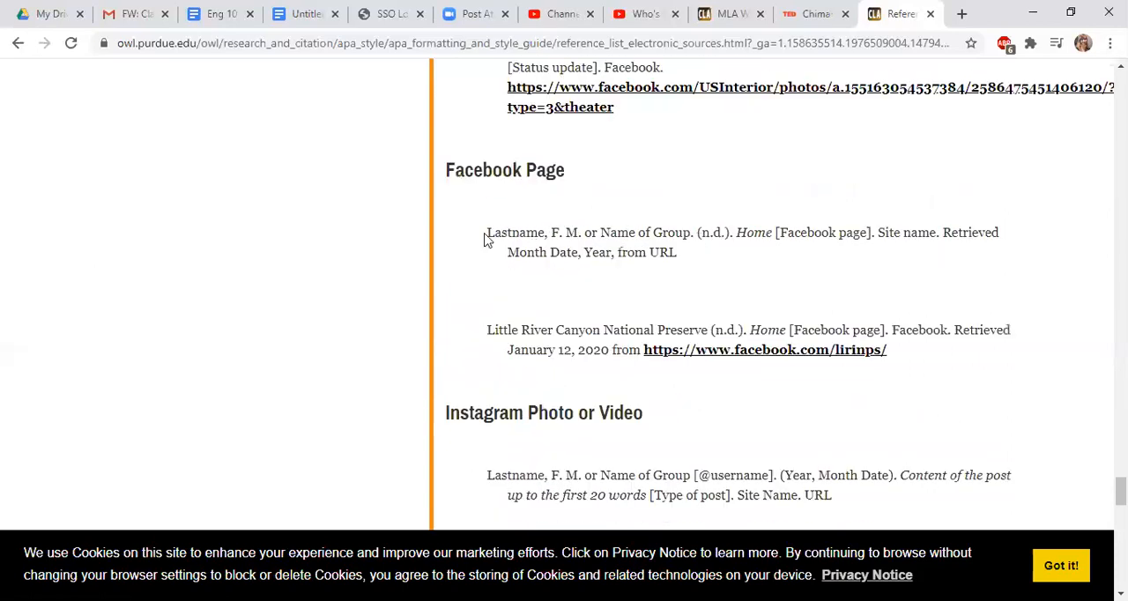
triple_click(549, 251)
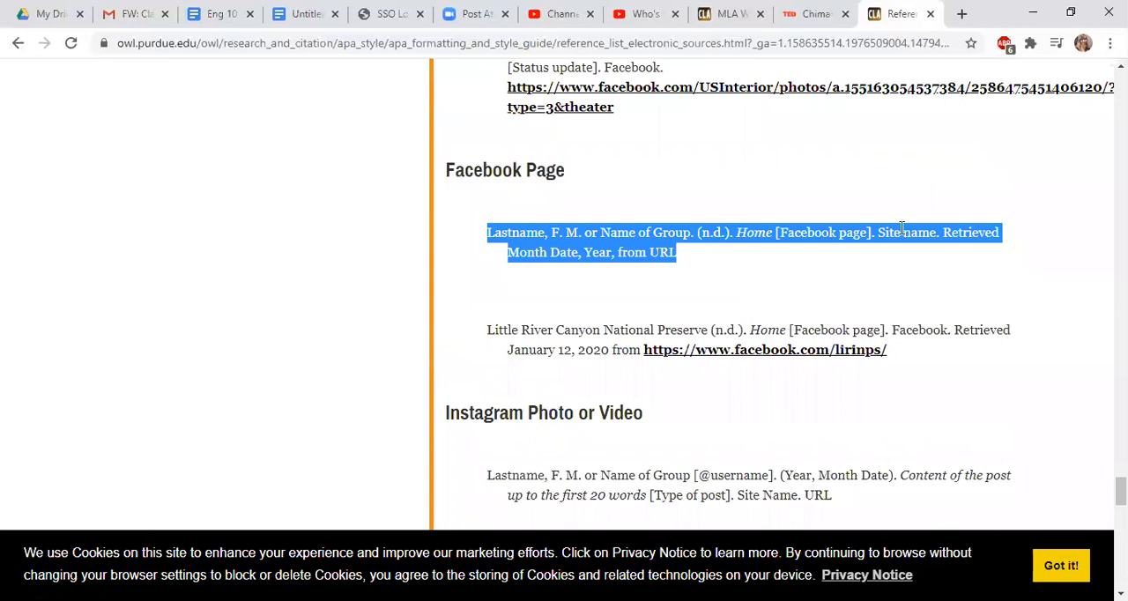
left_click(488, 331)
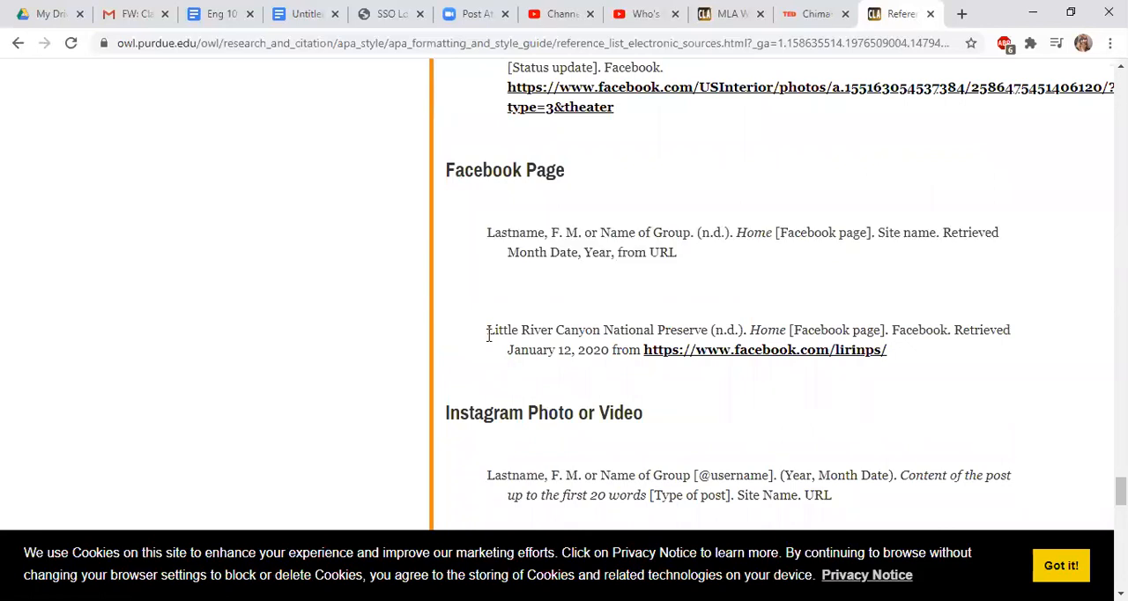
left_click(796, 367, "shift")
left_click(931, 357, "shift")
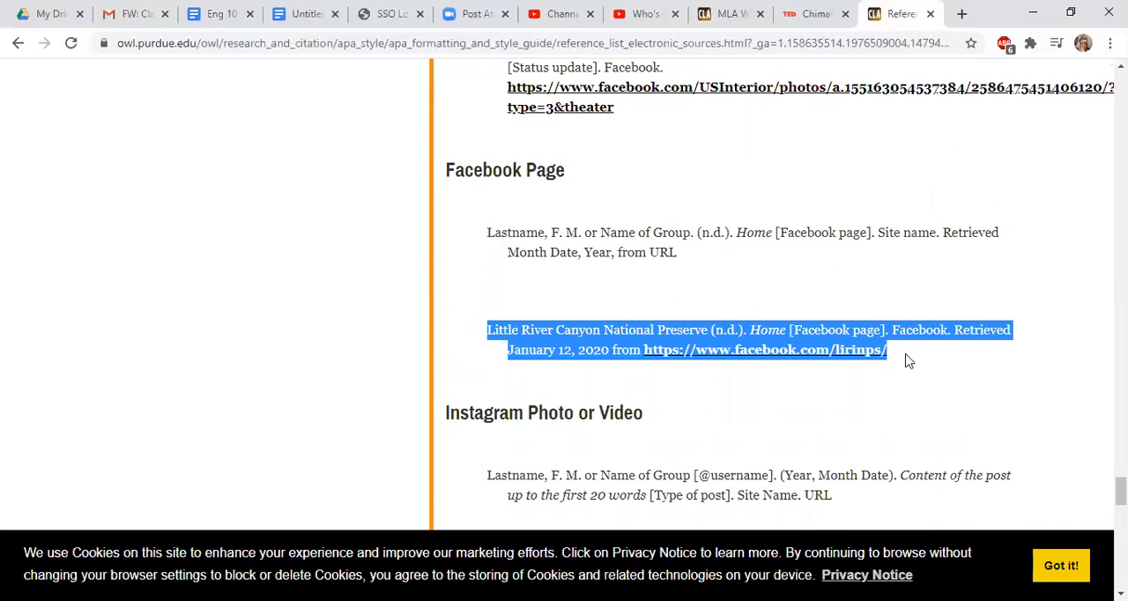
left_click(908, 361)
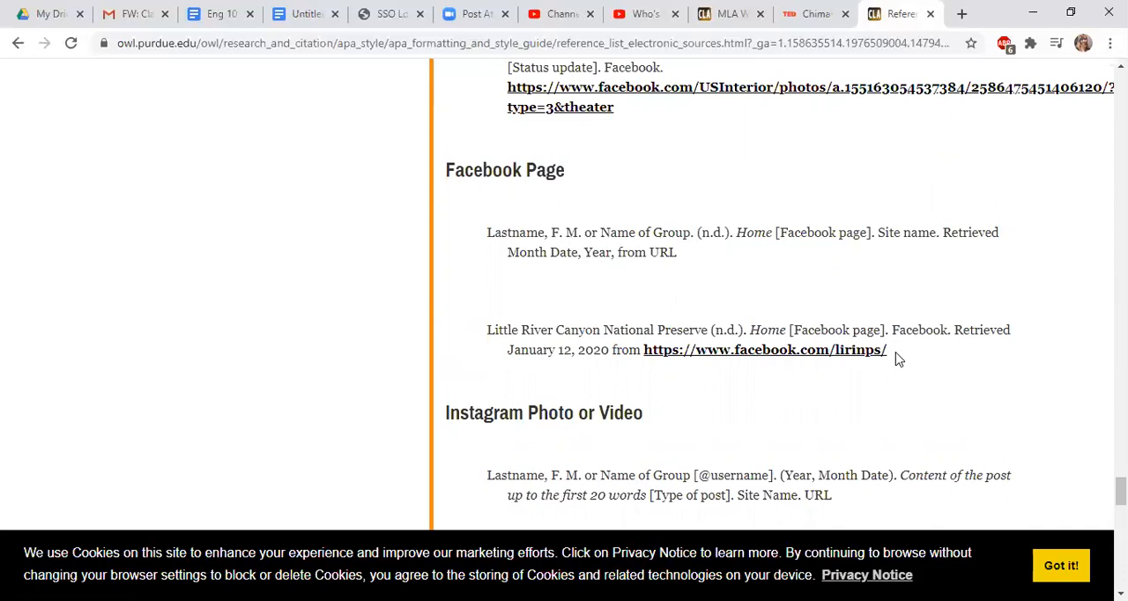
Highlight the last name Adichie at the start of the Works Cited entry in light yellow in the Google Docs essay
left_click(306, 14)
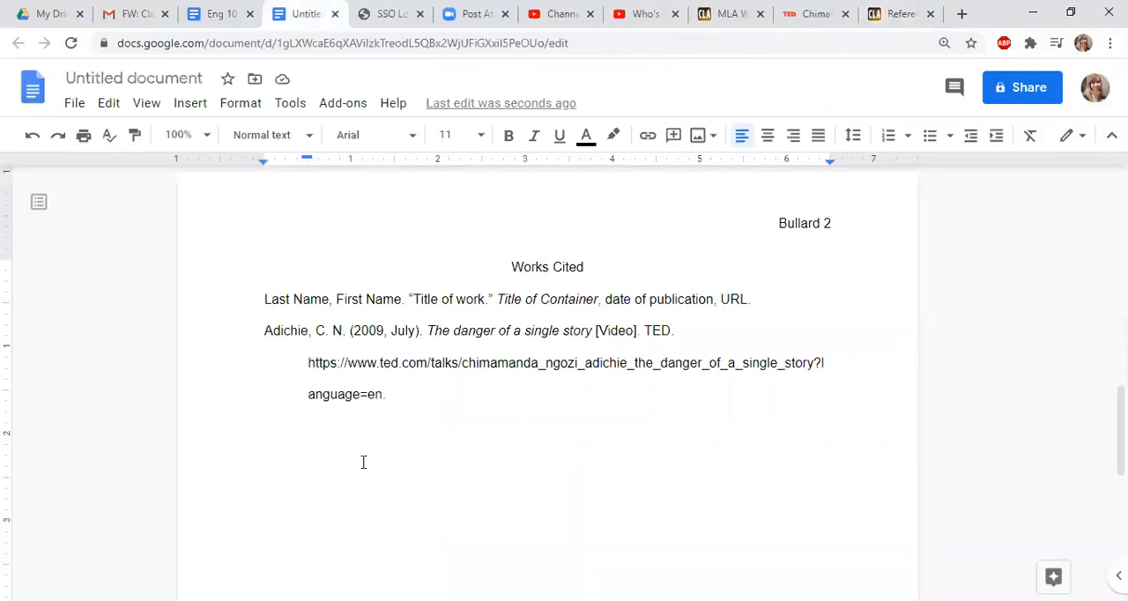
double_click(287, 330)
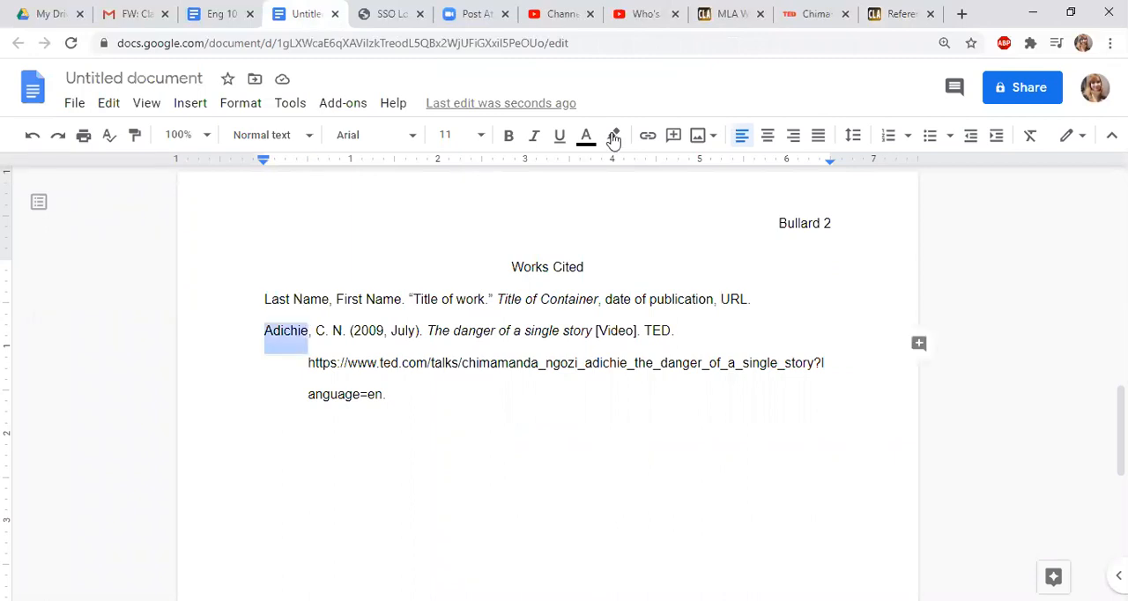
left_click(658, 272)
left_click(408, 391)
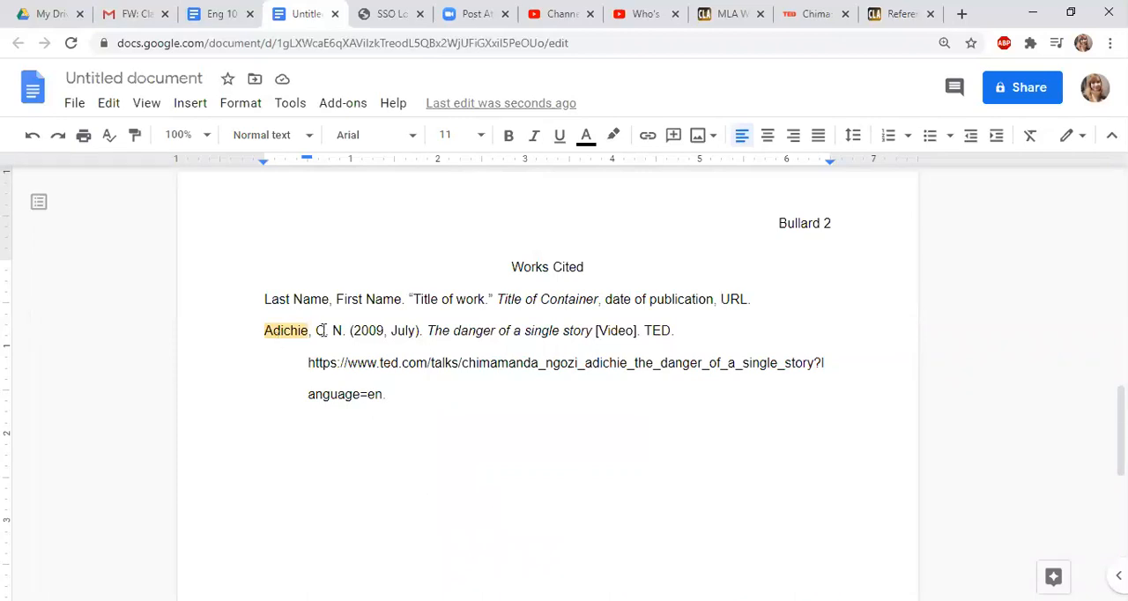
left_click(314, 452)
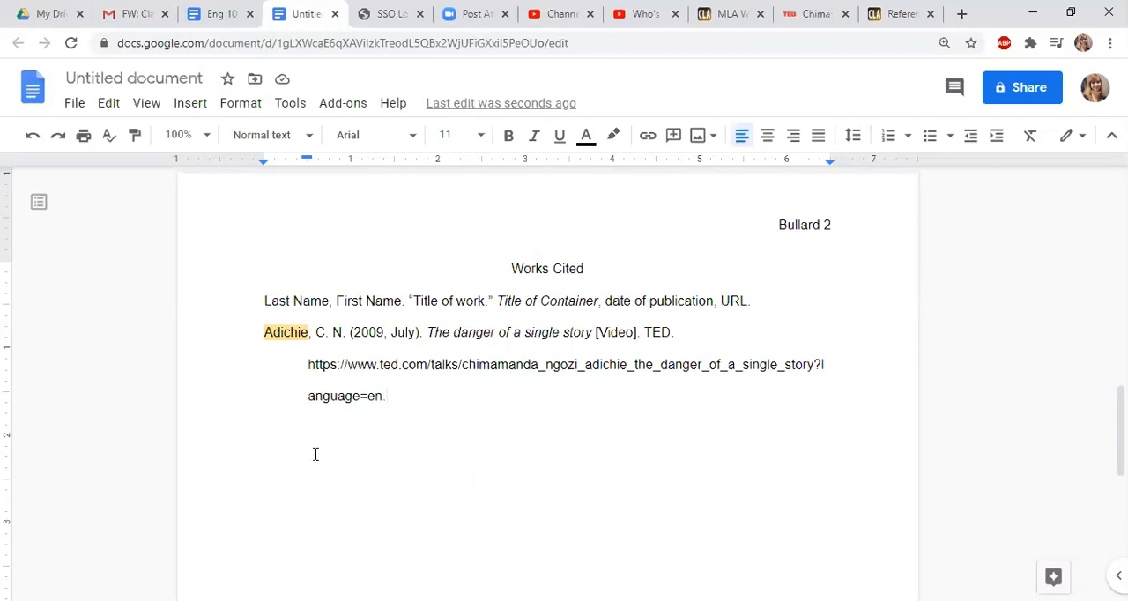
Review the in-text citations in the essay body, including the Anzaldua page citation, up to the heading on page one
scroll(315, 454, "up", 5)
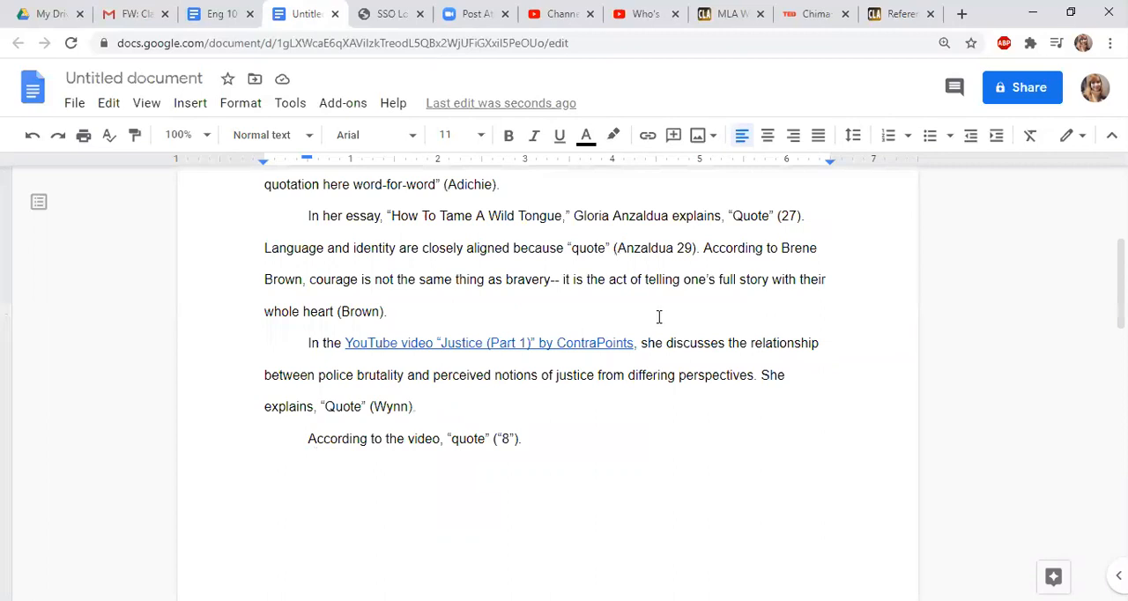
scroll(702, 362, "up", 1)
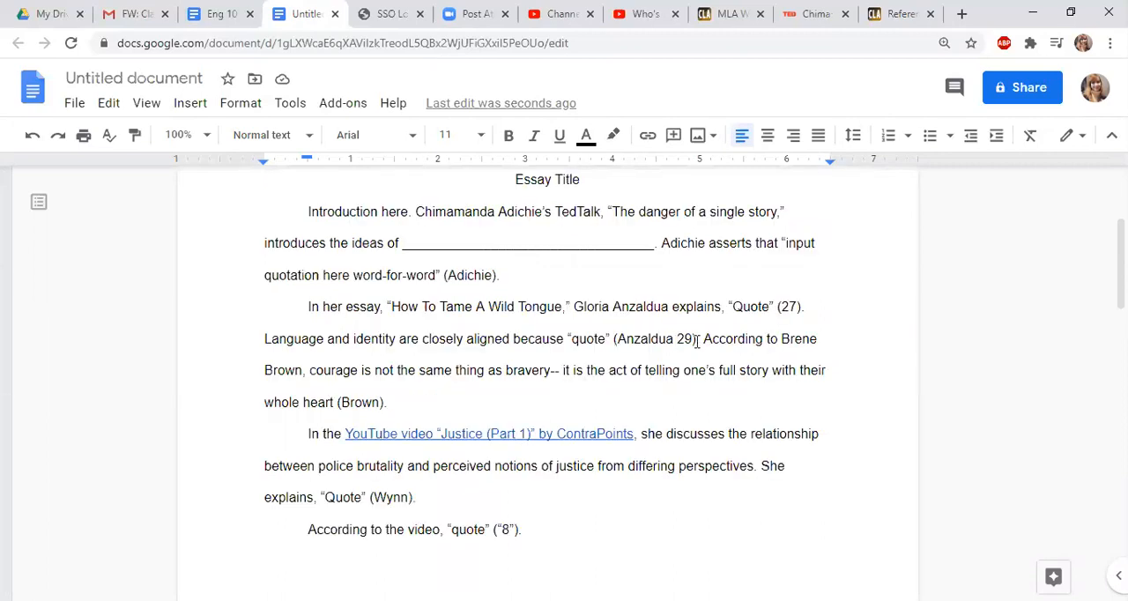
left_click_drag(696, 342, 674, 342)
left_click(706, 368)
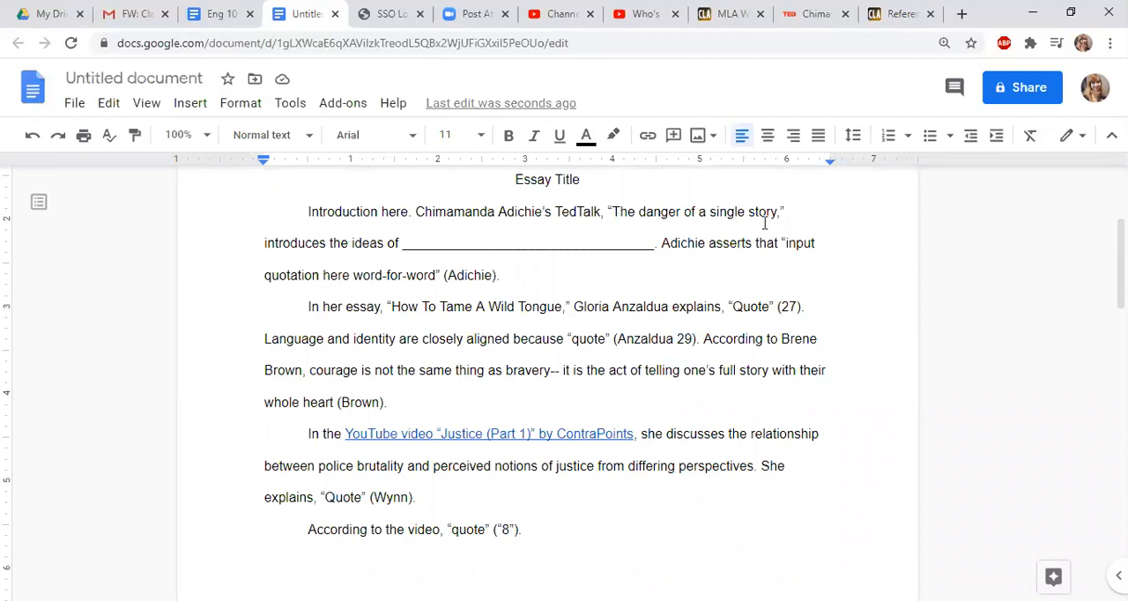
scroll(764, 223, "up", 3)
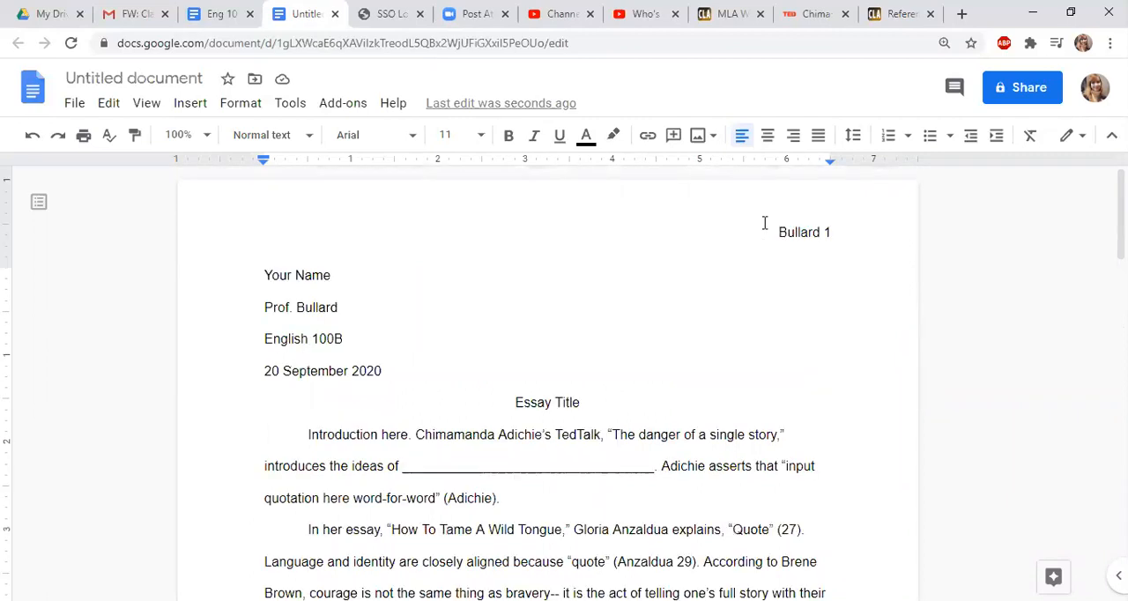